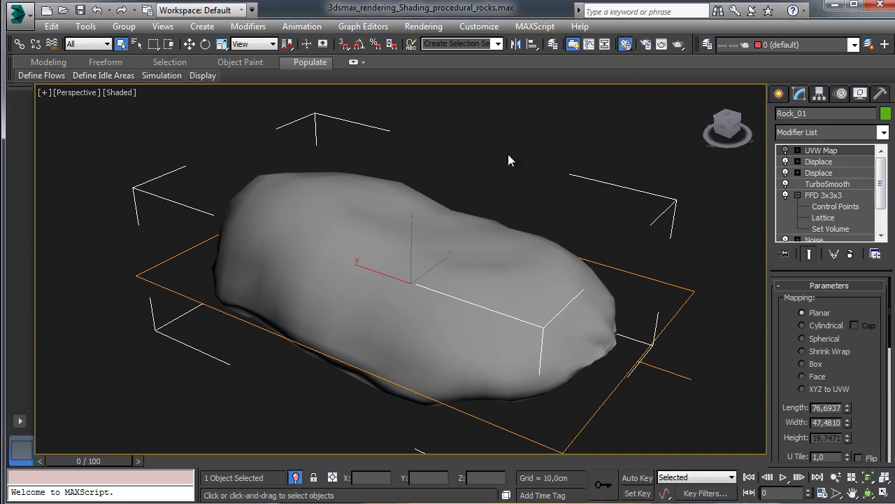
- Open the Material Editor and rename the unused 09 - Default material to Rock 1
{"action": "key", "text": "m"}
{"action": "left_click", "coordinate": [792, 176]}
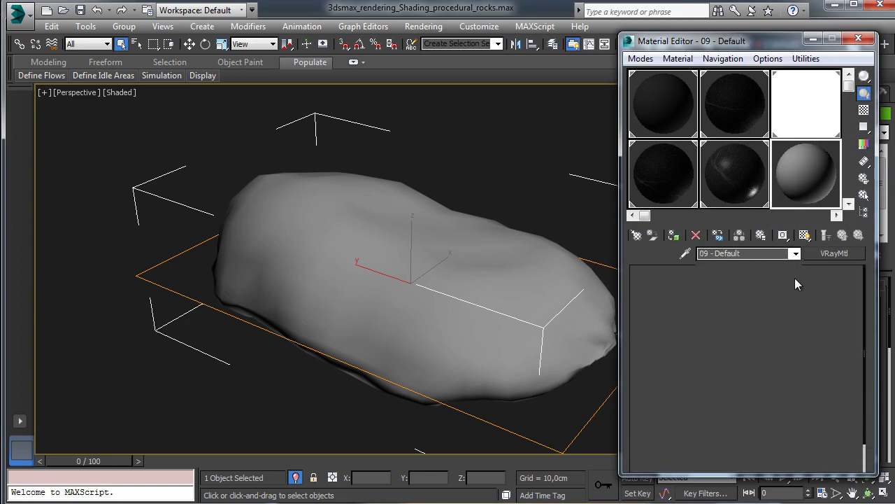
{"action": "double_click", "coordinate": [756, 253]}
{"action": "type", "text": "Rock 1"}
{"action": "left_click_drag", "start_coordinate": [694, 48], "coordinate": [104, 43]}
- Change the Rock 1 material's type from Standard to VRayMtl
{"action": "left_click", "coordinate": [245, 252]}
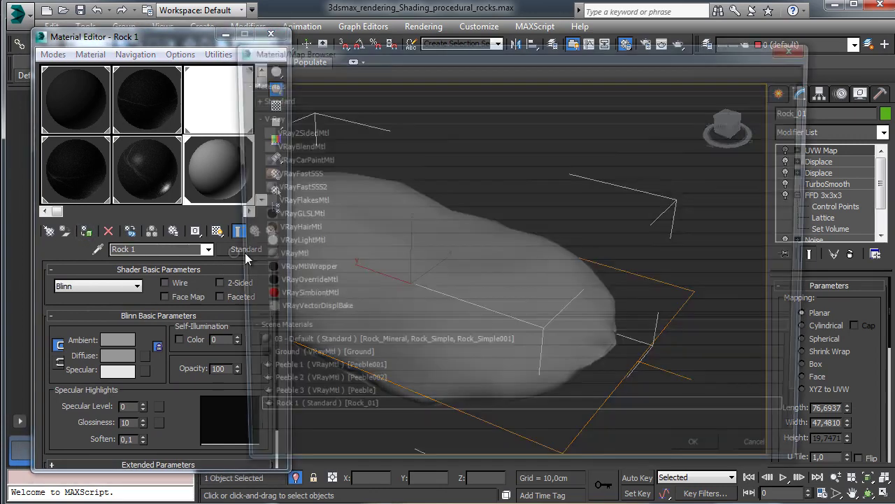
{"action": "left_click", "coordinate": [287, 257]}
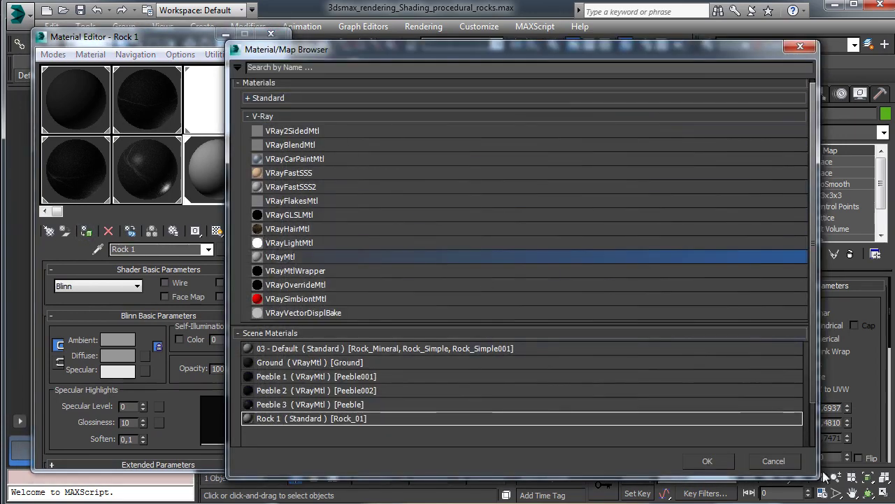
{"action": "left_click", "coordinate": [714, 460]}
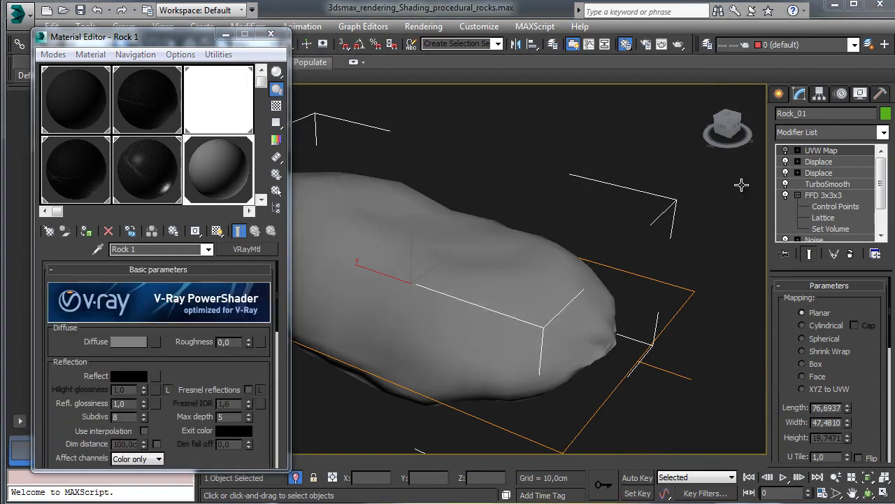
- Assign a Composite map to the Rock 1 diffuse channel and a Cellular map to the composite's Layer 1
{"action": "left_click", "coordinate": [155, 342]}
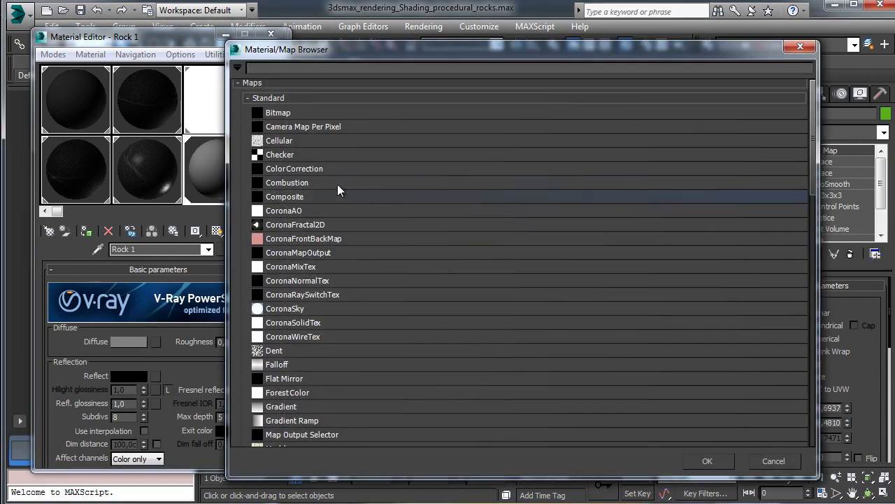
{"action": "left_click", "coordinate": [306, 195]}
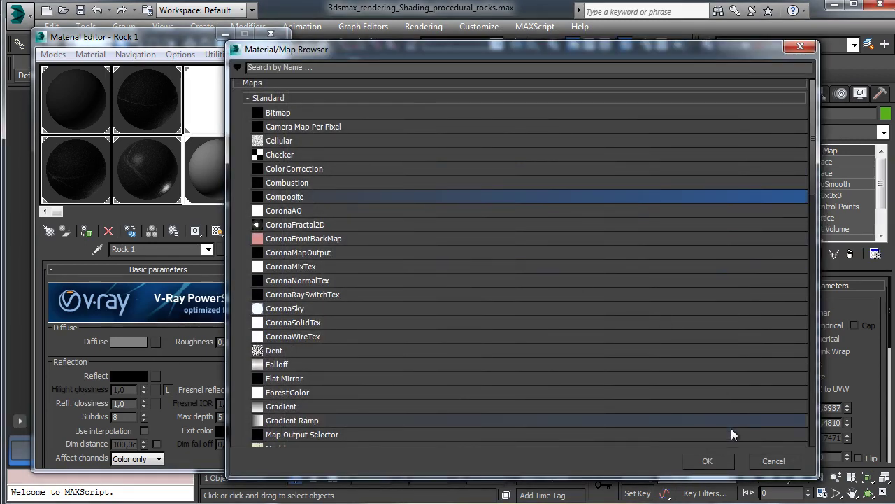
{"action": "left_click", "coordinate": [728, 462]}
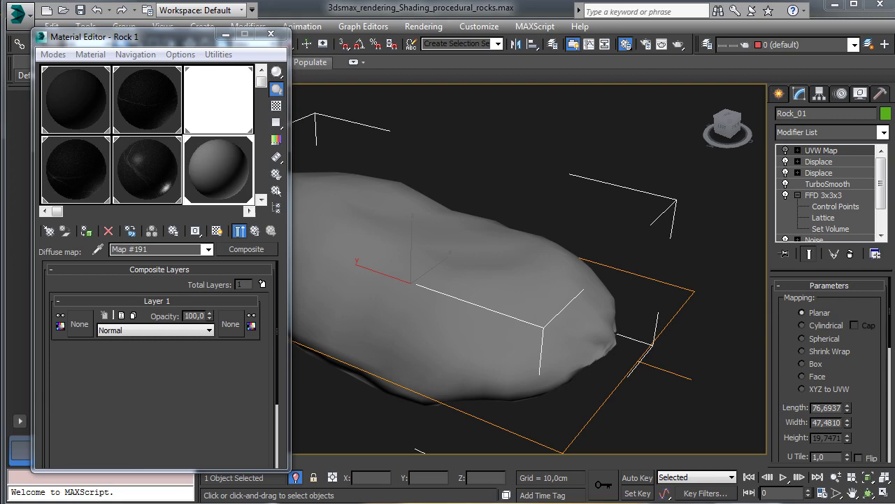
{"action": "left_click", "coordinate": [79, 324]}
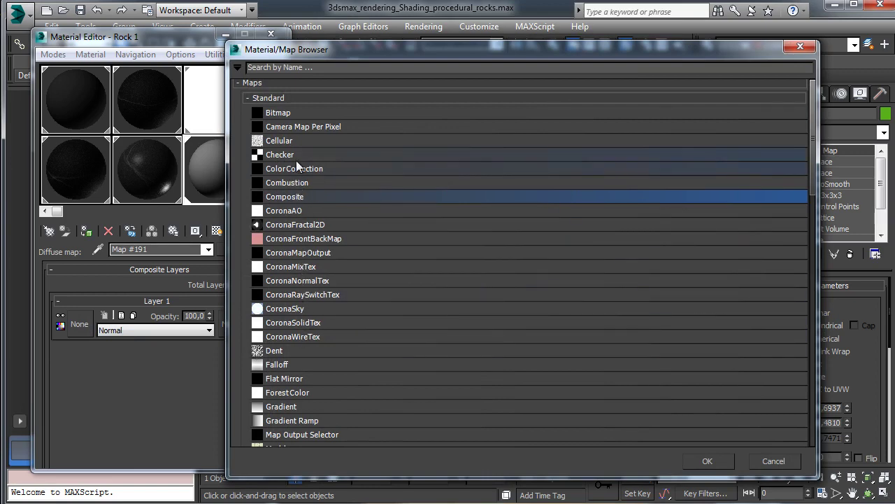
{"action": "left_click", "coordinate": [283, 141]}
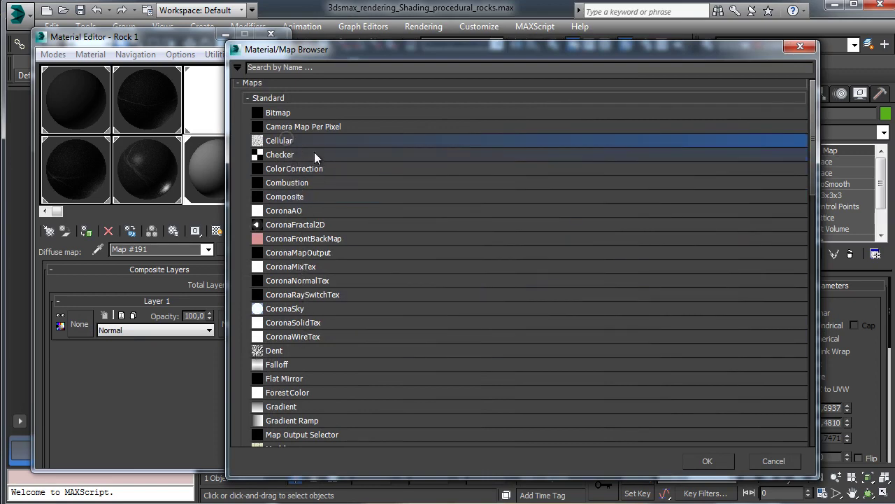
{"action": "left_click", "coordinate": [722, 460]}
- Set the Cellular map's spread to 0,04 and show only this map in the material preview
{"action": "scroll", "coordinate": [268, 347], "scroll_direction": "down", "scroll_amount": 5}
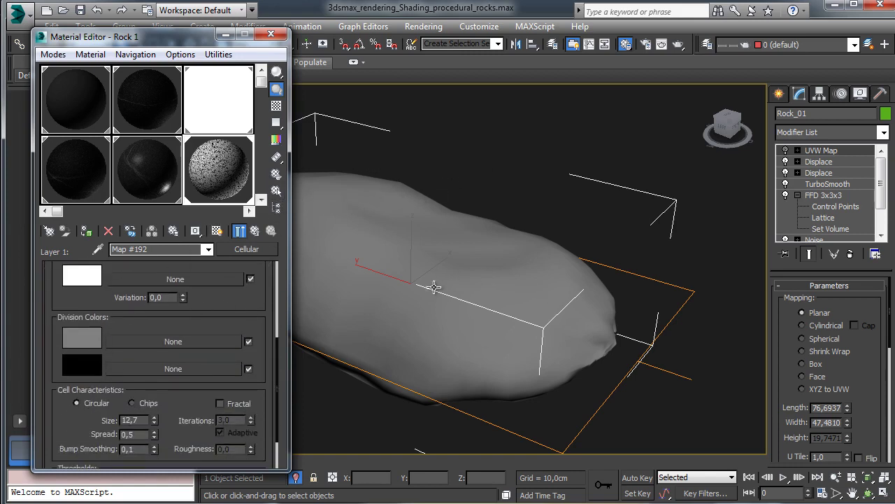
{"action": "left_click_drag", "start_coordinate": [181, 405], "coordinate": [189, 351]}
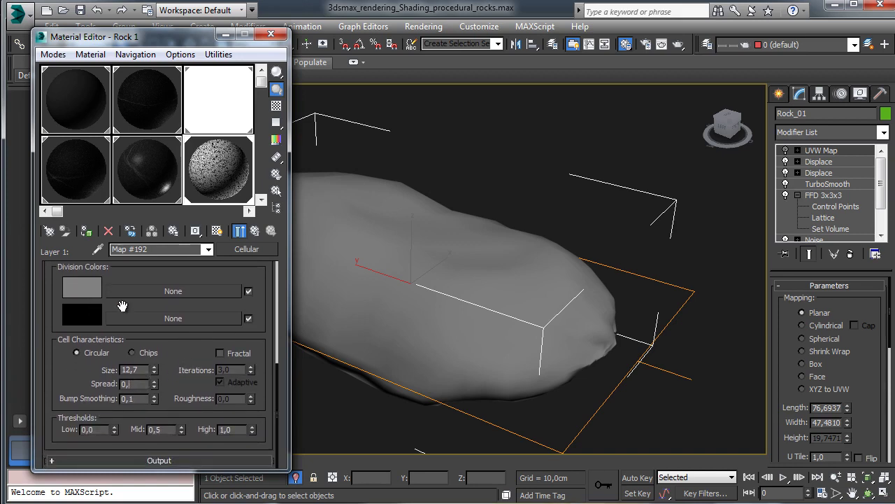
{"action": "left_click", "coordinate": [239, 231]}
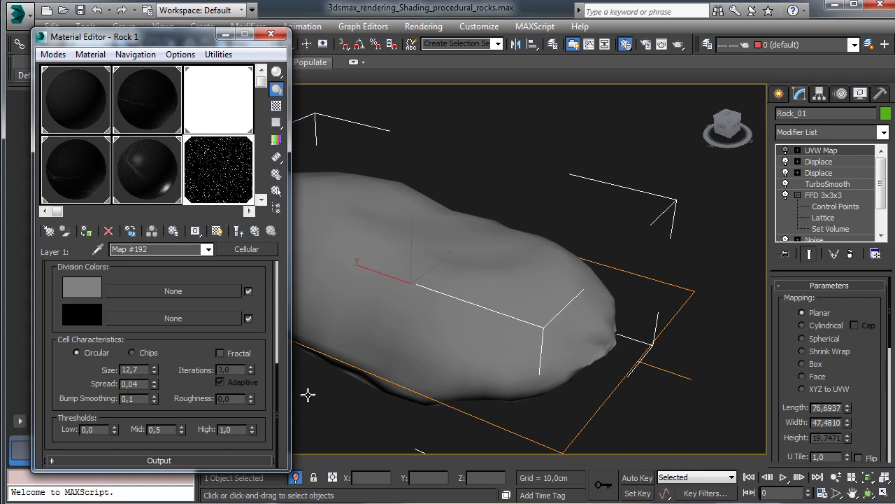
- Set the Cellular map's thresholds to Mid 0,64 and High 0,42, and its cell size to 0,3
{"action": "left_click", "coordinate": [172, 431]}
{"action": "key", "text": "BackSpace"}
{"action": "key", "text": "Tab"}
{"action": "type", "text": "0,42"}
{"action": "key", "text": "Return"}
{"action": "double_click", "coordinate": [138, 369]}
{"action": "type", "text": "0,3"}
{"action": "key", "text": "Return"}
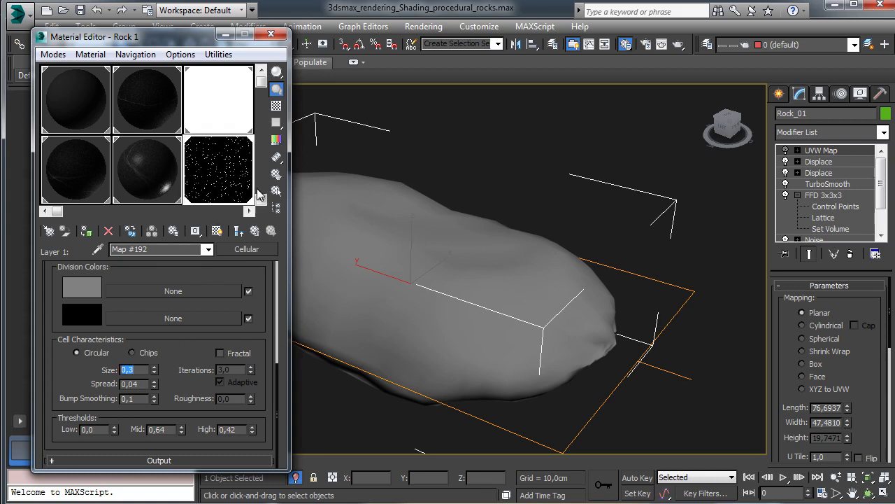
- Save the scene and render the rock with the cellular diffuse texture
{"action": "left_click", "coordinate": [80, 10]}
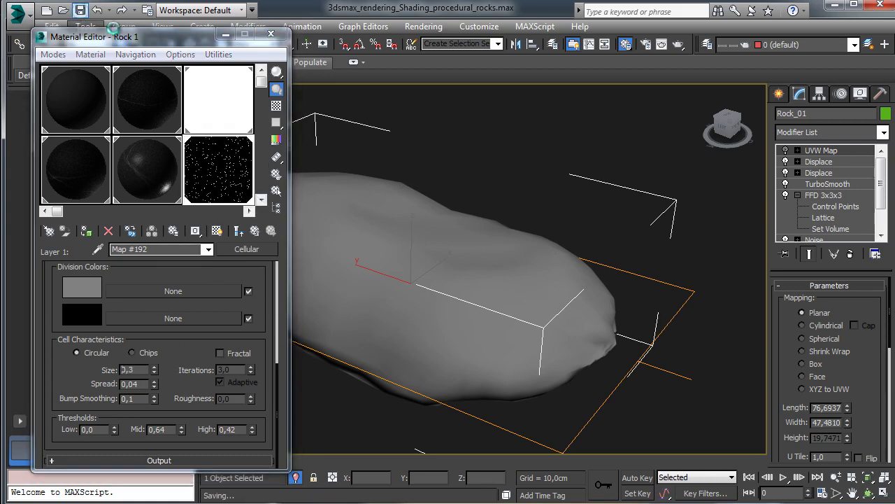
{"action": "left_click", "coordinate": [676, 45]}
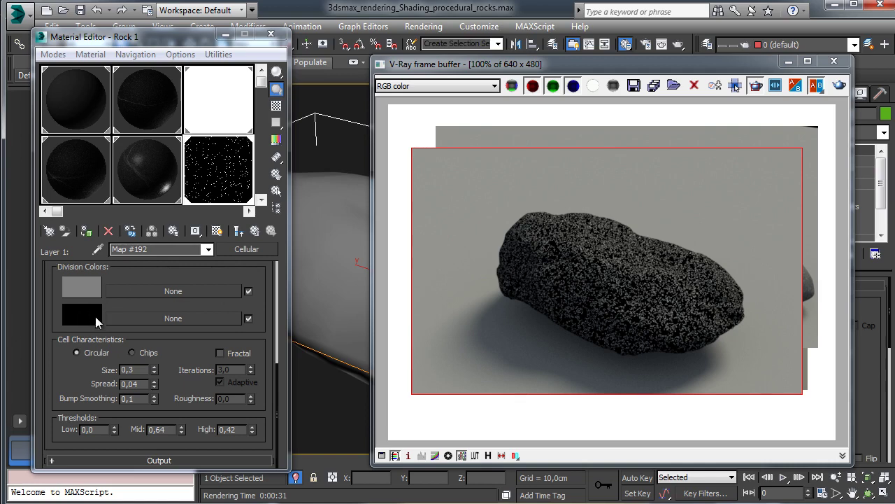
- Assign a Noise map to the second, black division color of the Cellular map
{"action": "left_click", "coordinate": [164, 321]}
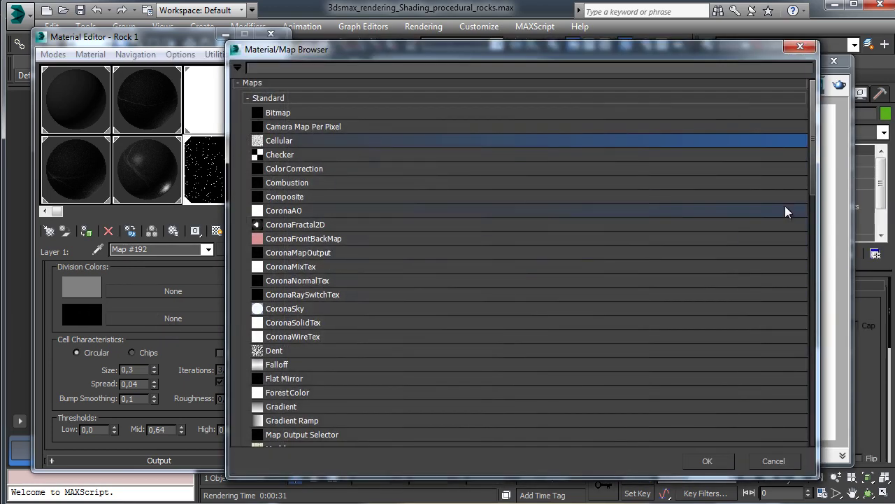
{"action": "left_click_drag", "start_coordinate": [815, 185], "coordinate": [815, 235]}
{"action": "left_click", "coordinate": [288, 342]}
{"action": "left_click", "coordinate": [689, 461]}
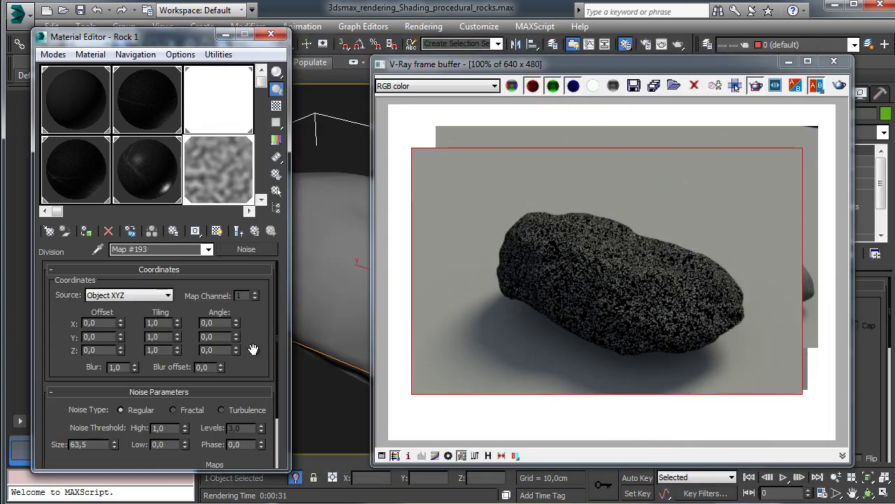
- Set the division color's Noise map to the Fractal type and its Color #1 to a value of 14
{"action": "left_click_drag", "start_coordinate": [253, 349], "coordinate": [254, 304]}
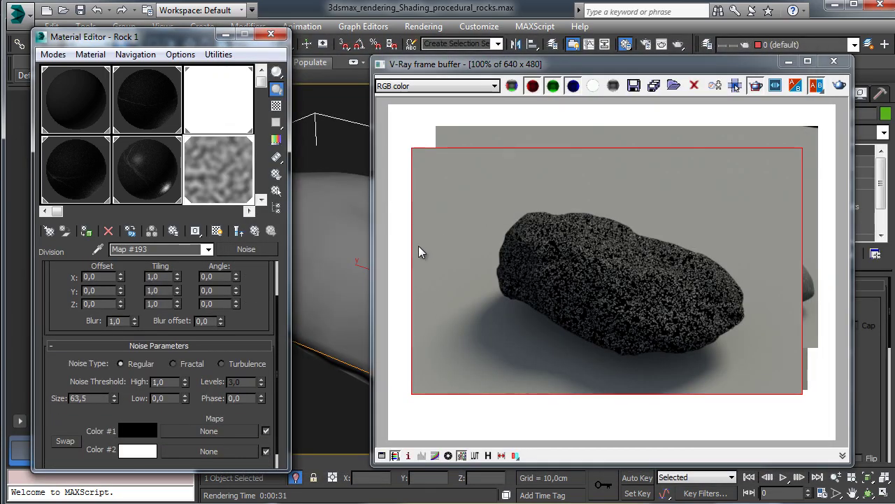
{"action": "left_click", "coordinate": [183, 364]}
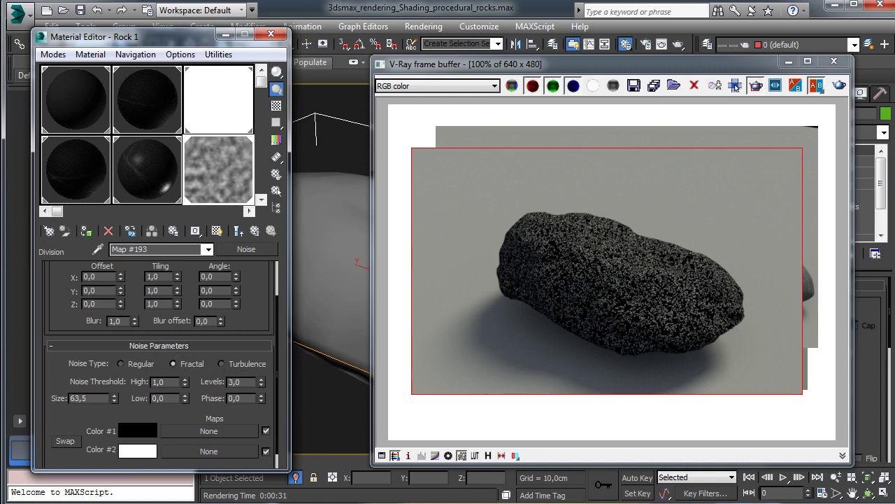
{"action": "left_click", "coordinate": [167, 410]}
{"action": "left_click", "coordinate": [138, 431]}
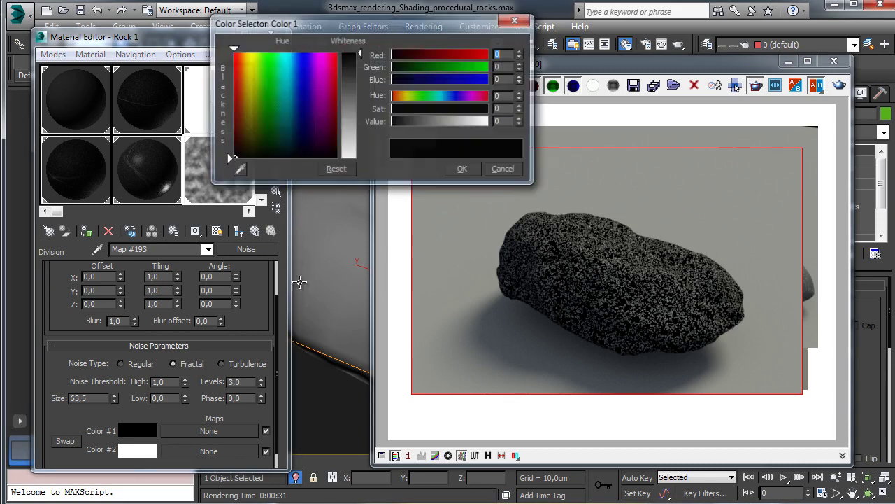
{"action": "left_click", "coordinate": [500, 122]}
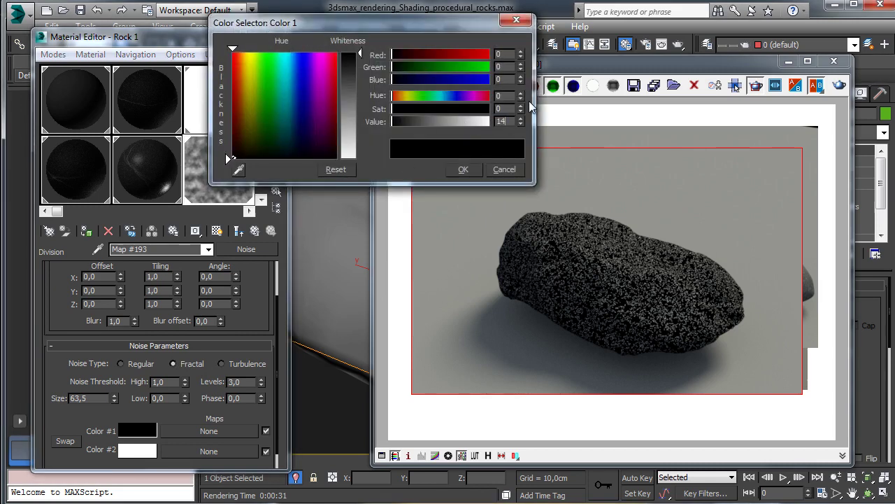
{"action": "key", "text": "Return"}
{"action": "left_click", "coordinate": [464, 169]}
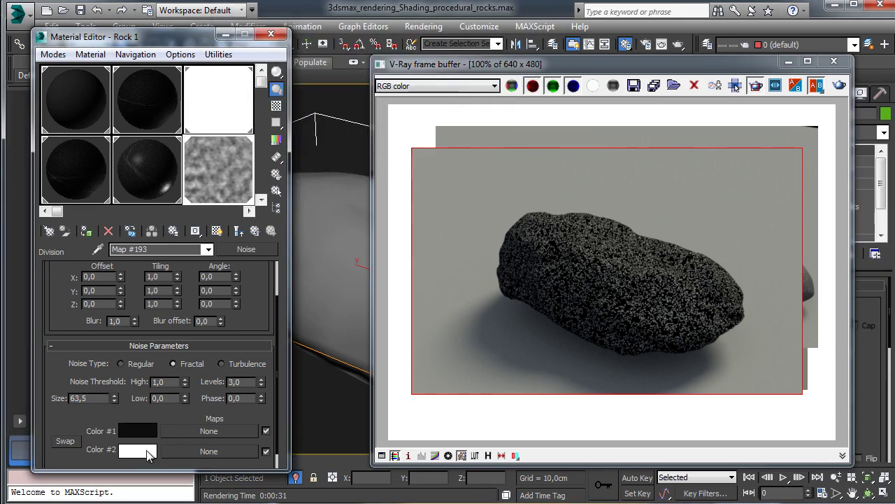
- Set the Noise map's Color #2 to a dark brown with red 42, green 36 and blue 24
{"action": "left_click", "coordinate": [143, 452]}
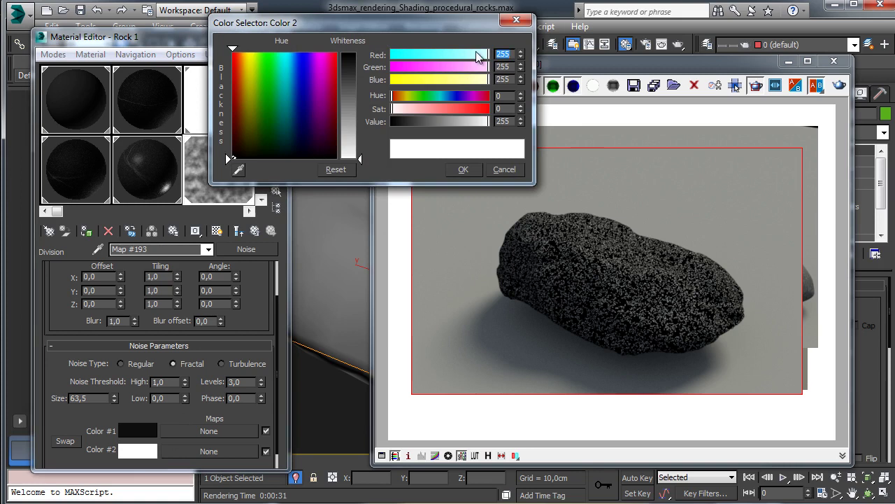
{"action": "type", "text": "42"}
{"action": "key", "text": "Tab"}
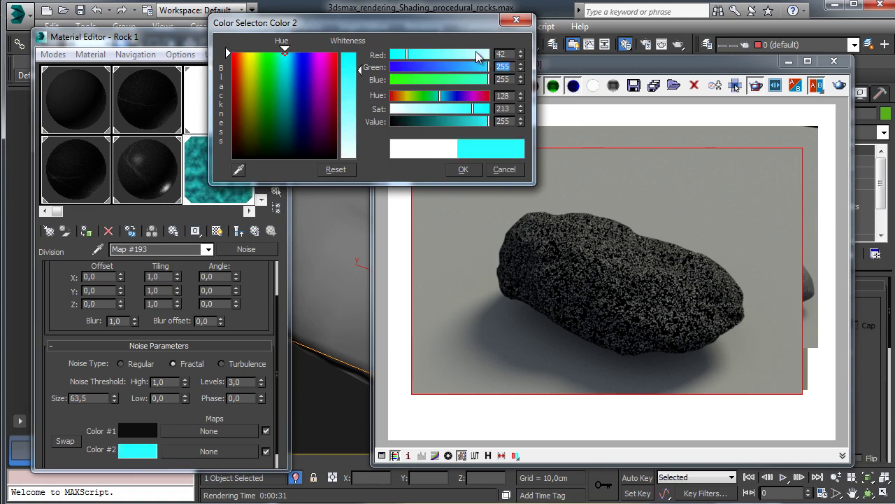
{"action": "type", "text": "36"}
{"action": "key", "text": "Tab"}
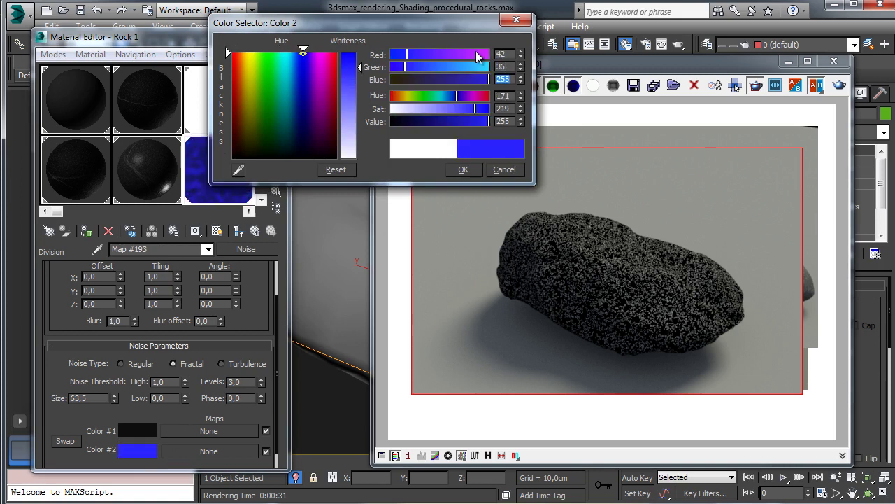
{"action": "type", "text": "24"}
{"action": "key", "text": "Tab"}
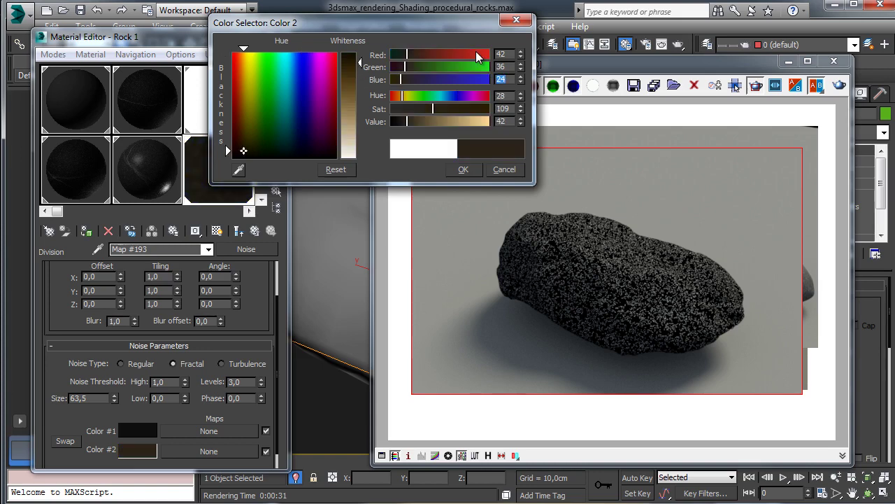
{"action": "left_click", "coordinate": [464, 171]}
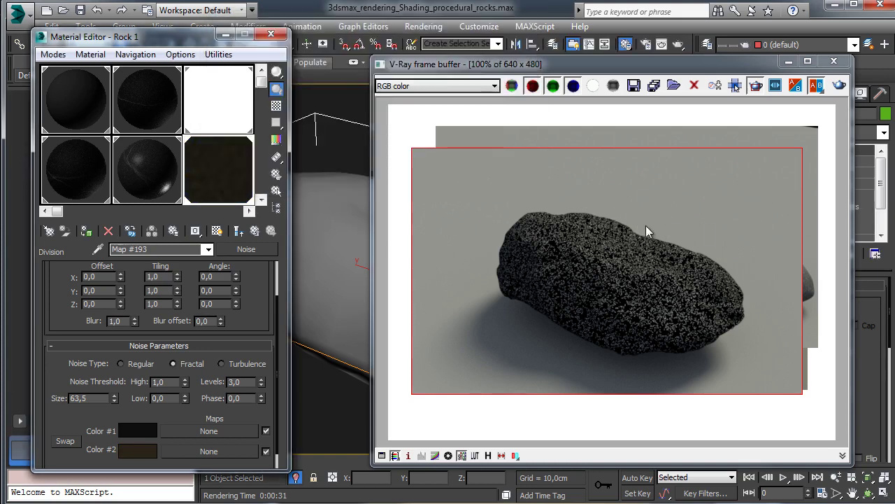
- Set the noise size to 2,0 and levels to 8,0, and render a region over the right half of the rock
{"action": "double_click", "coordinate": [100, 398]}
{"action": "double_click", "coordinate": [244, 382]}
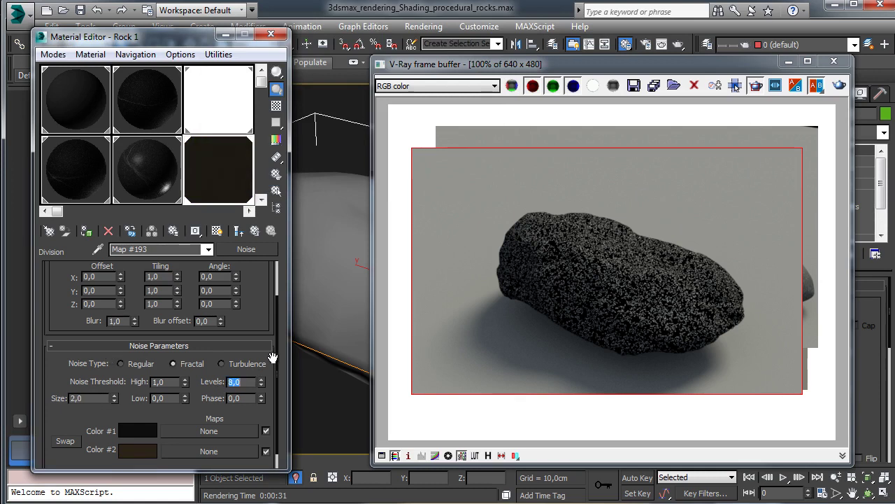
{"action": "left_click_drag", "start_coordinate": [597, 204], "coordinate": [780, 386]}
{"action": "left_click", "coordinate": [839, 85]}
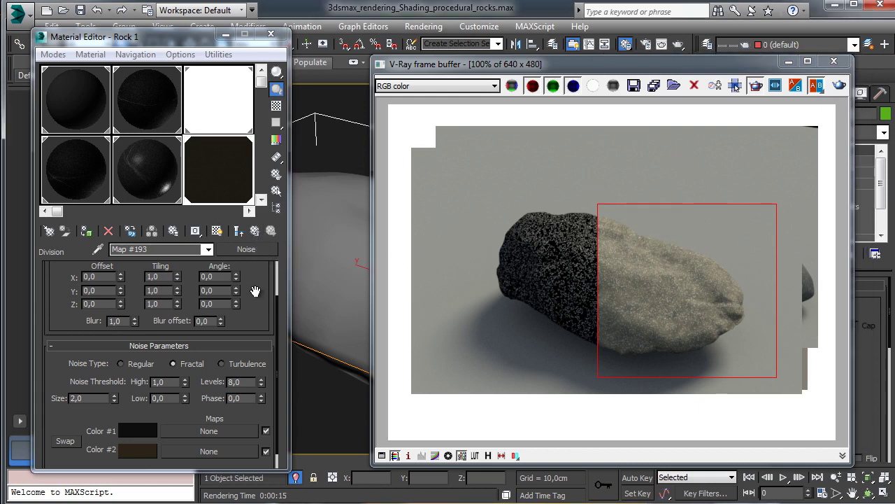
- Return to the diffuse Composite map, add a Layer 2 and assign a Noise map to it
{"action": "left_click", "coordinate": [254, 230]}
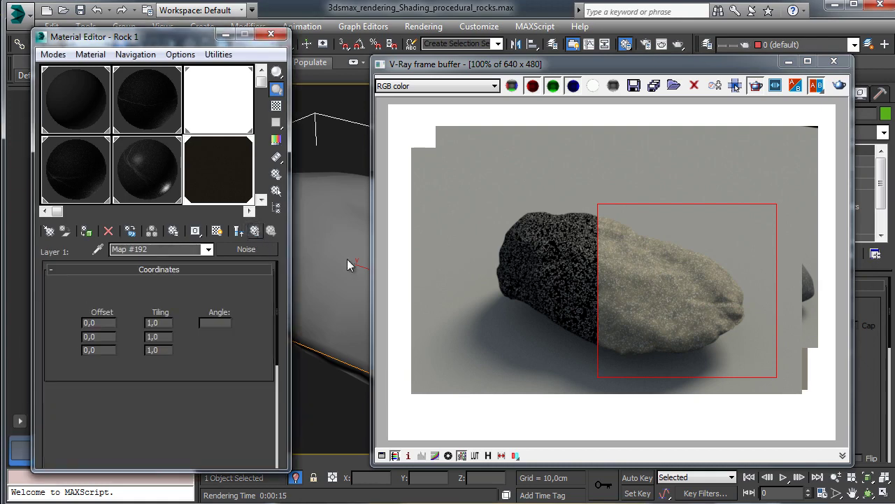
{"action": "left_click", "coordinate": [255, 232]}
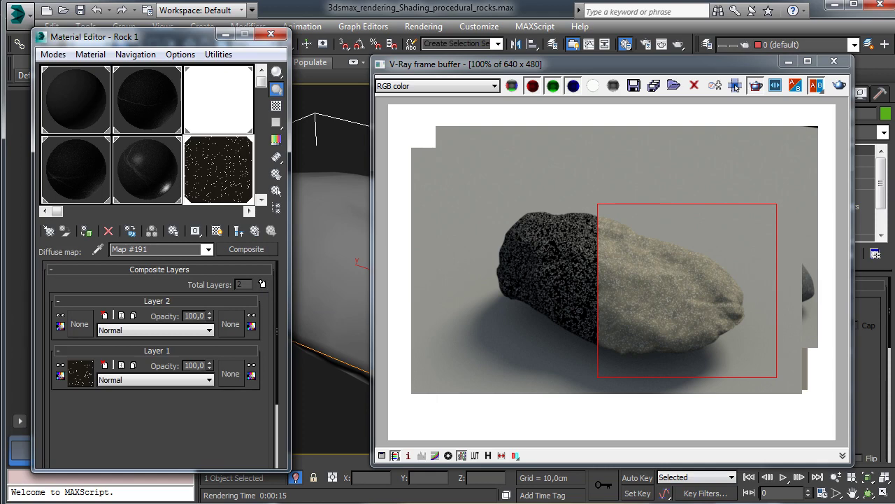
{"action": "left_click", "coordinate": [84, 328]}
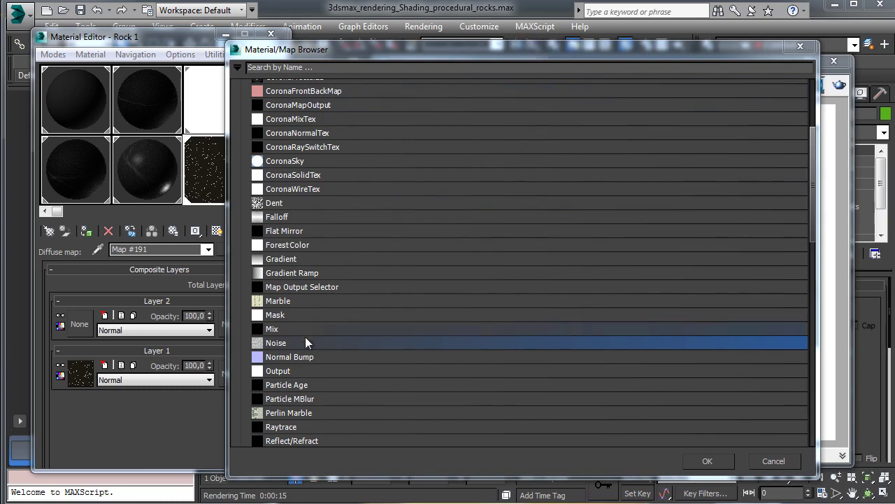
{"action": "left_click", "coordinate": [286, 344]}
{"action": "left_click", "coordinate": [707, 460]}
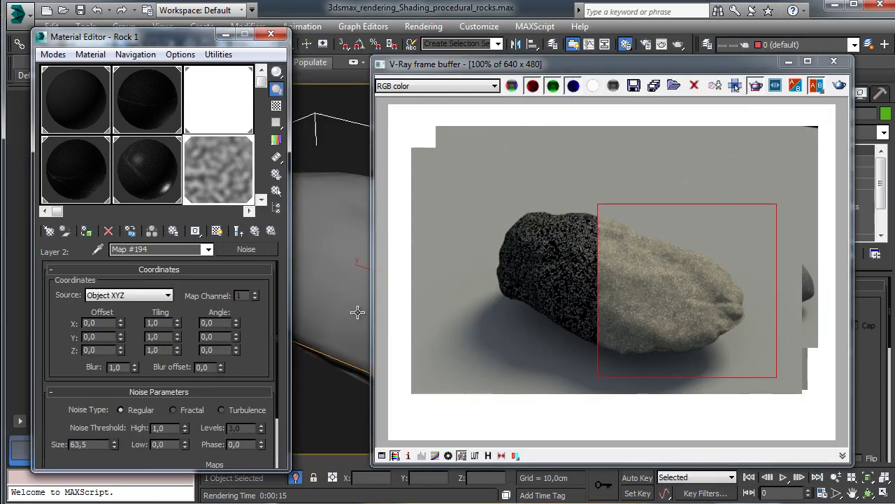
- Swap the two colors of the Layer 2 Noise map and set its noise type to Turbulence
{"action": "scroll", "coordinate": [243, 363], "scroll_direction": "down", "scroll_amount": 3}
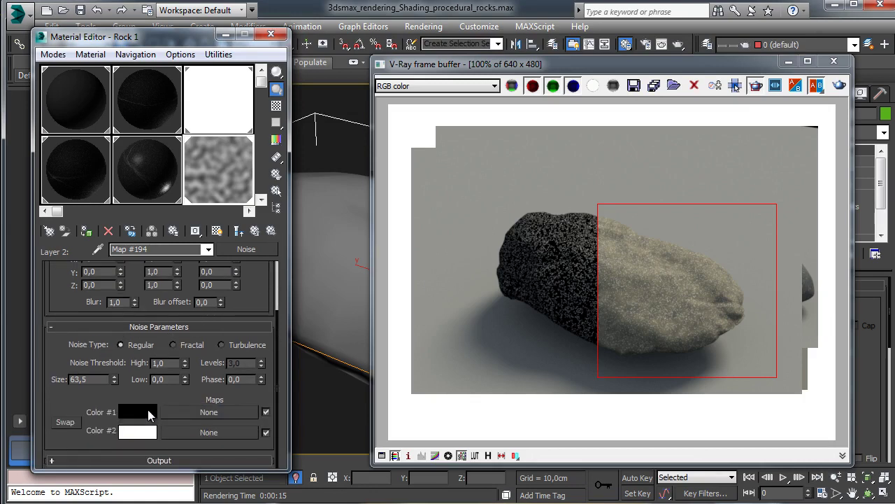
{"action": "left_click", "coordinate": [144, 413]}
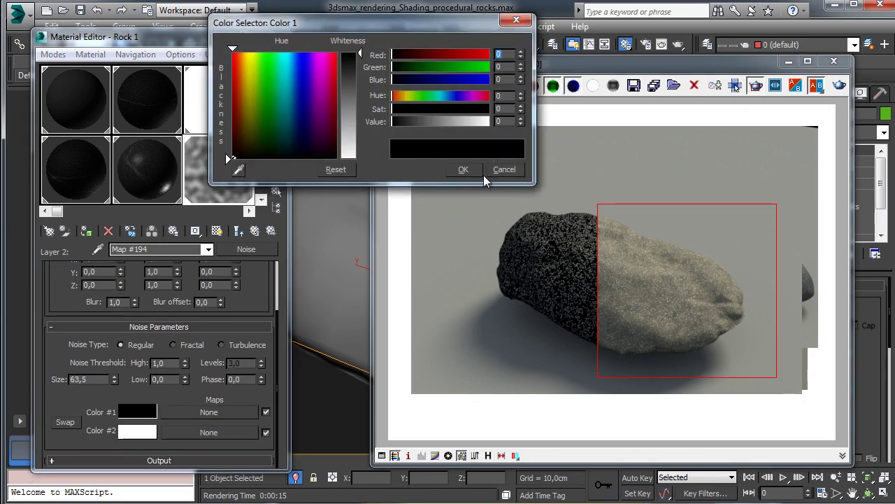
{"action": "left_click", "coordinate": [464, 169]}
{"action": "left_click", "coordinate": [64, 422]}
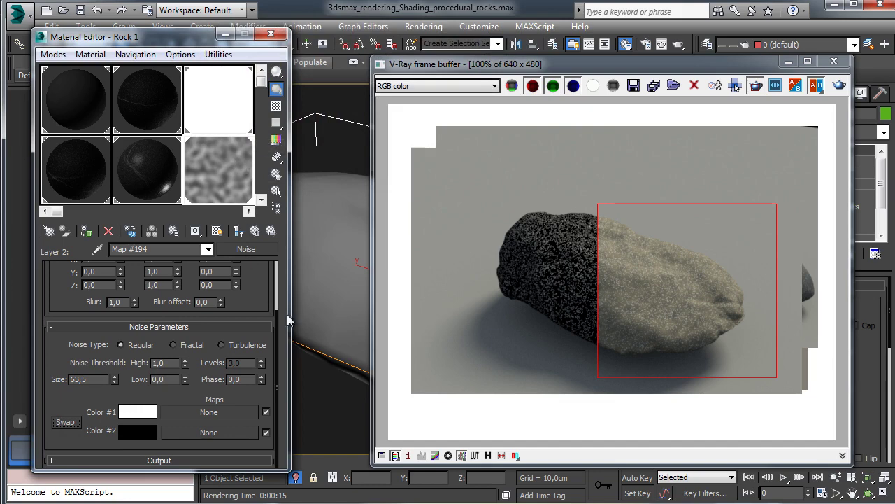
{"action": "left_click", "coordinate": [267, 345]}
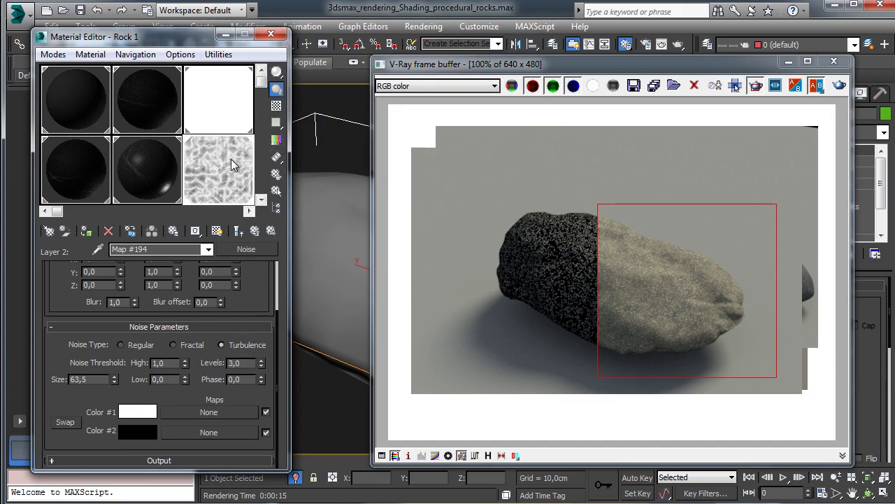
- Set the Layer 2 Noise map's threshold to 0,18 for High and 0,065 for Low
{"action": "double_click", "coordinate": [172, 363]}
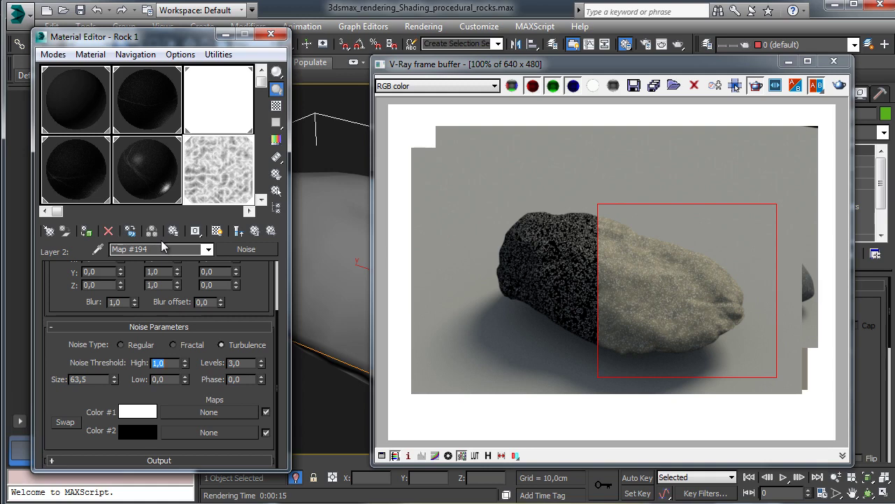
{"action": "key", "text": "Return"}
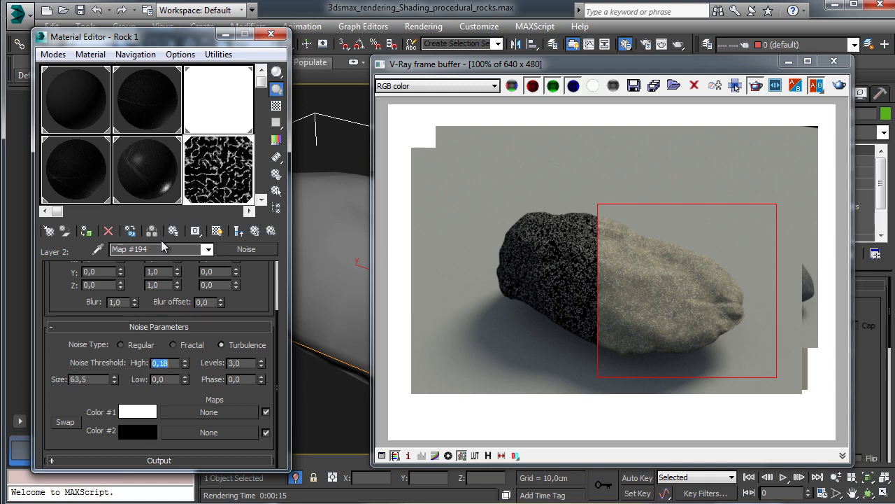
{"action": "left_click", "coordinate": [167, 379]}
{"action": "type", "text": "65"}
{"action": "key", "text": "Return"}
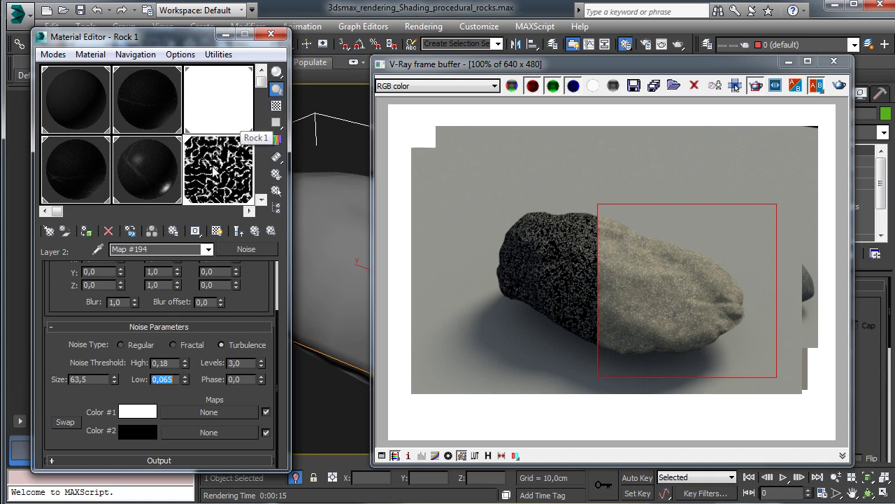
- Set the Layer 2 noise levels to 7,0 and size to 10,0, and render the region over the rock
{"action": "double_click", "coordinate": [237, 362]}
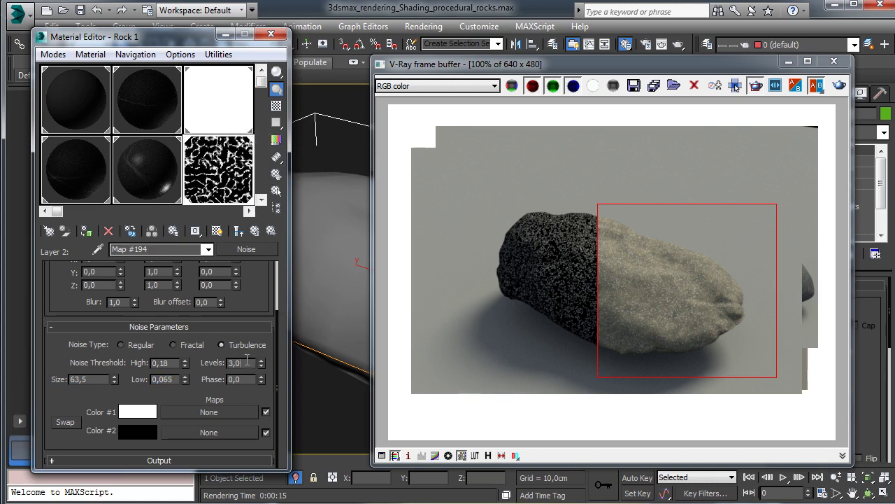
{"action": "type", "text": "7"}
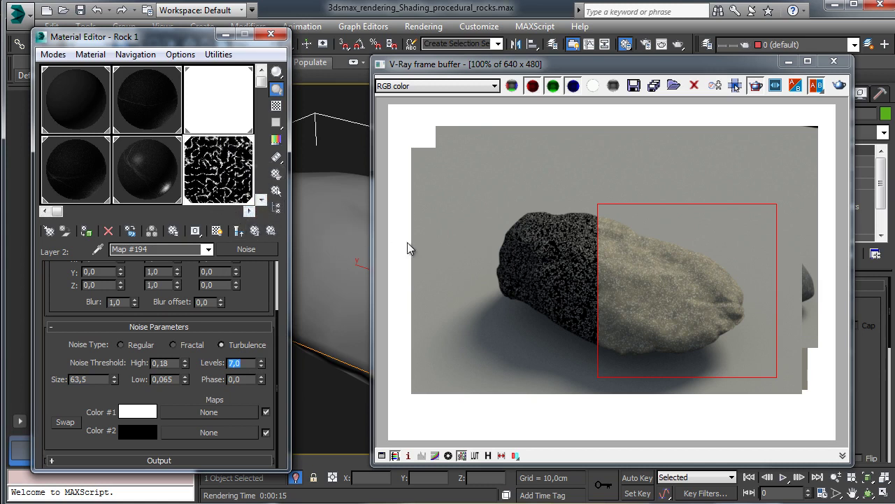
{"action": "double_click", "coordinate": [99, 382]}
{"action": "type", "text": "10"}
{"action": "key", "text": "Return"}
{"action": "left_click", "coordinate": [839, 85]}
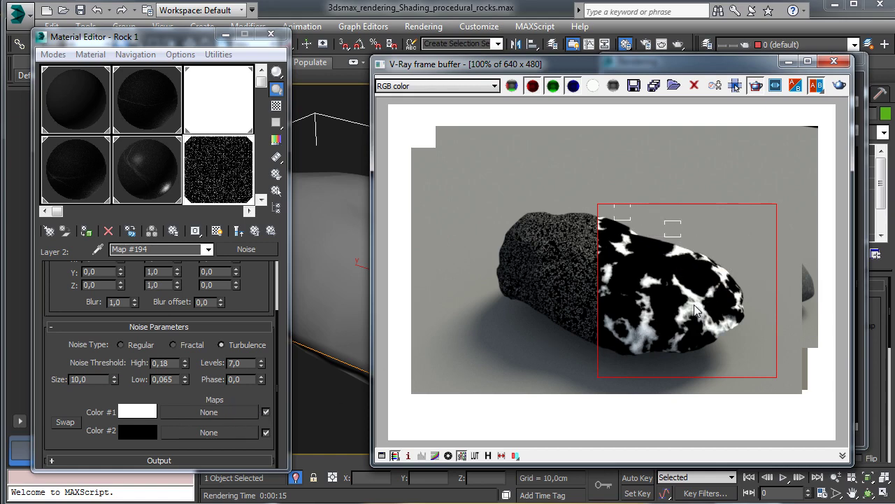
- Assign a Cellular map to Color #1 of the Layer 2 Noise map
{"action": "left_click", "coordinate": [233, 418]}
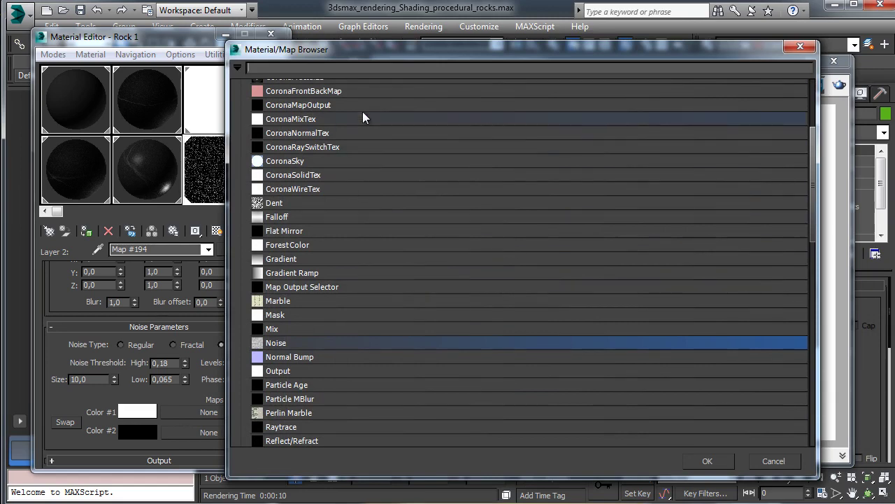
{"action": "left_click_drag", "start_coordinate": [812, 163], "coordinate": [811, 118]}
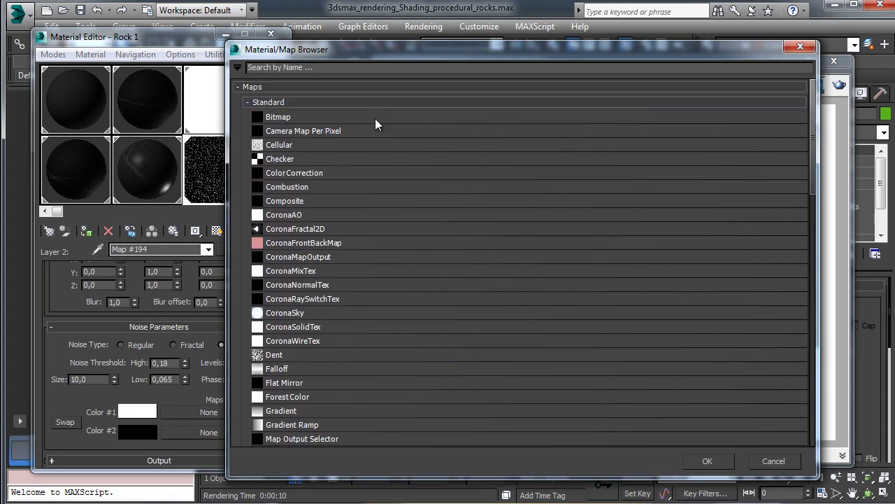
{"action": "left_click", "coordinate": [291, 145]}
{"action": "left_click", "coordinate": [719, 464]}
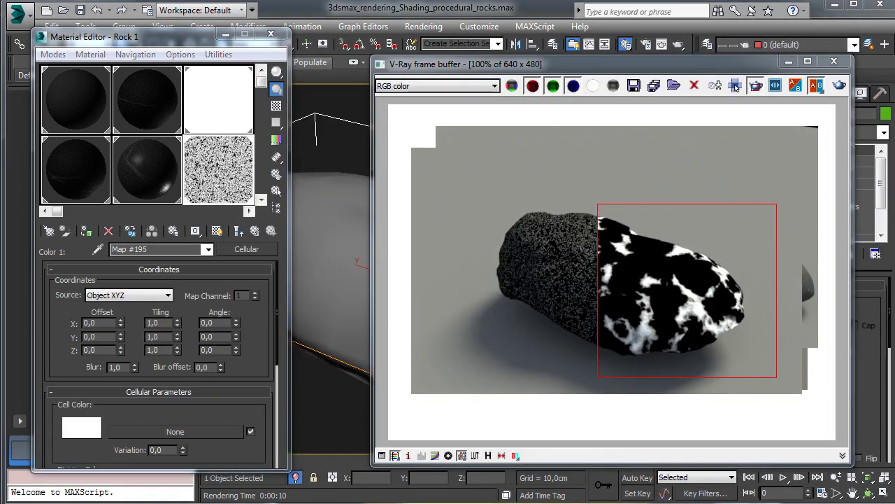
- Set the Cellular map's cell color to an orange with red 233, green 172 and blue 65
{"action": "scroll", "coordinate": [266, 310], "scroll_direction": "down", "scroll_amount": 5}
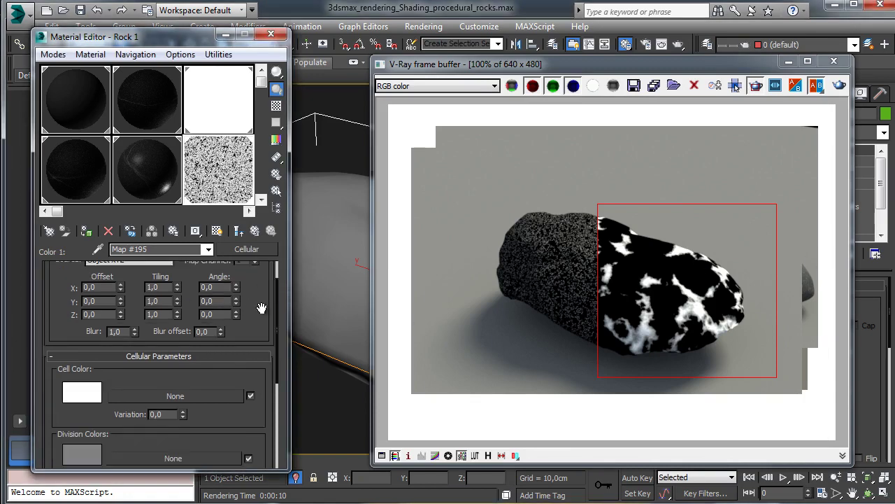
{"action": "left_click", "coordinate": [83, 308]}
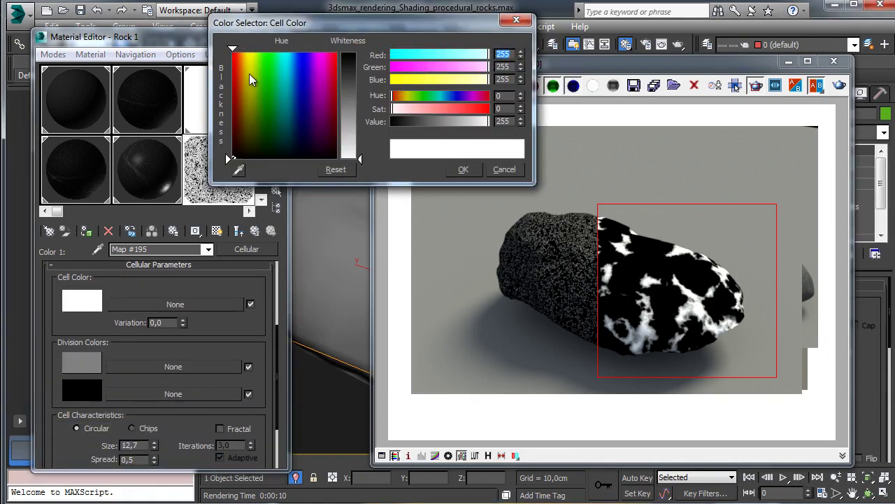
{"action": "left_click_drag", "start_coordinate": [356, 71], "coordinate": [358, 86]}
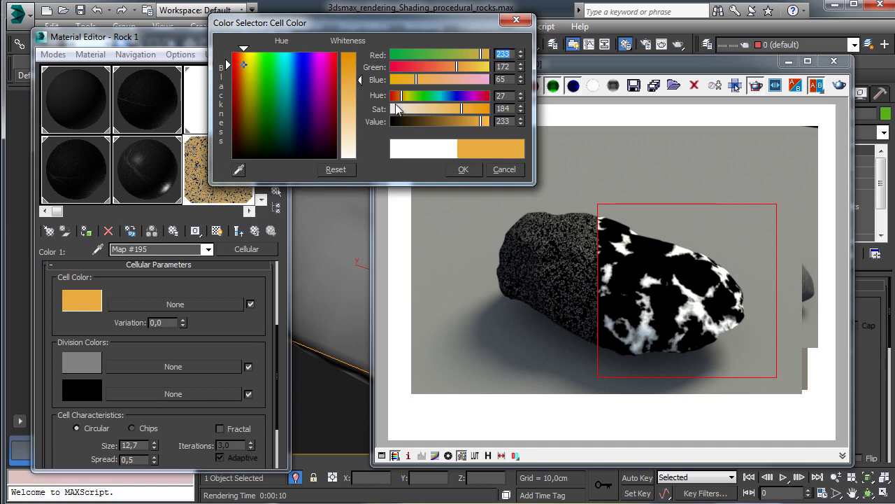
{"action": "left_click", "coordinate": [463, 170]}
- Set the Cellular map's first division color to a brown with red 111, green 75 and blue 37
{"action": "left_click", "coordinate": [74, 367]}
{"action": "left_click", "coordinate": [241, 123]}
{"action": "left_click_drag", "start_coordinate": [358, 84], "coordinate": [358, 70]}
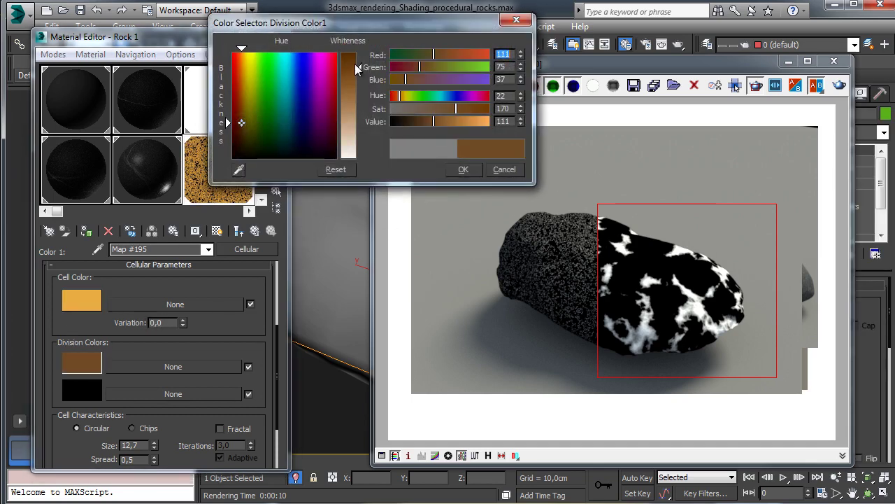
{"action": "left_click", "coordinate": [463, 169]}
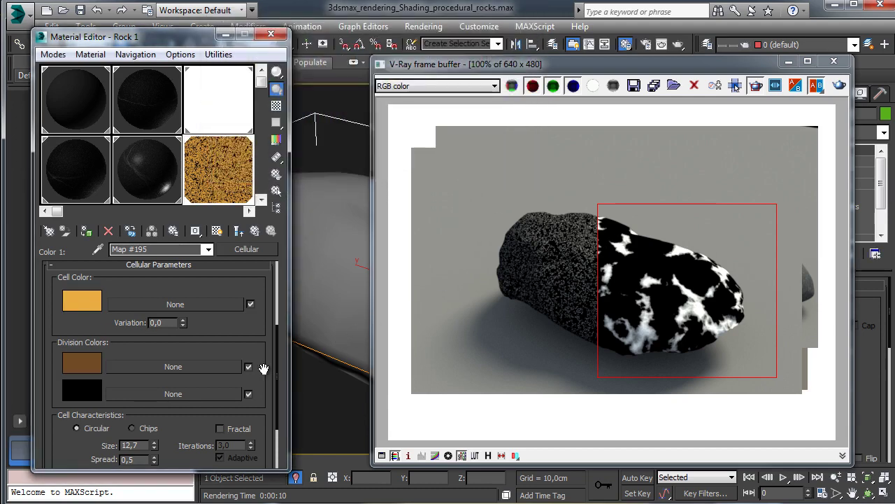
- Set the cell size to 1,0, return to the Layer 2 Noise map and render the region again
{"action": "left_click_drag", "start_coordinate": [173, 428], "coordinate": [164, 361]}
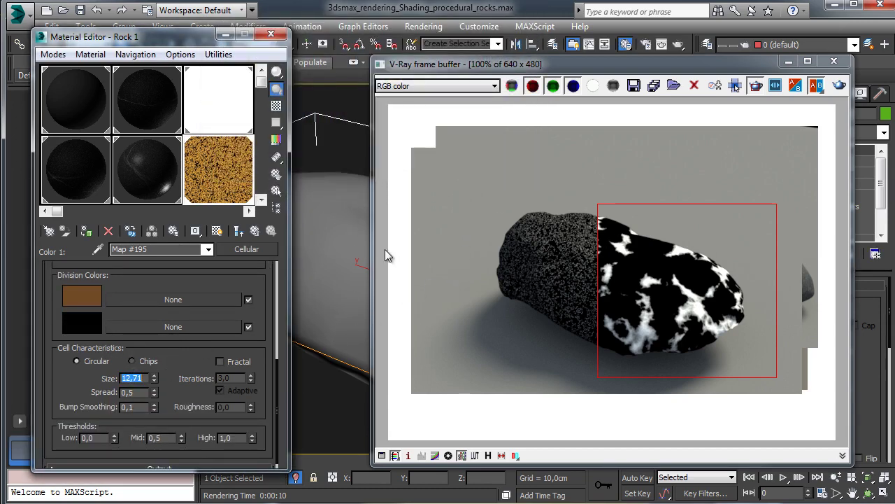
{"action": "type", "text": "1"}
{"action": "key", "text": "Return"}
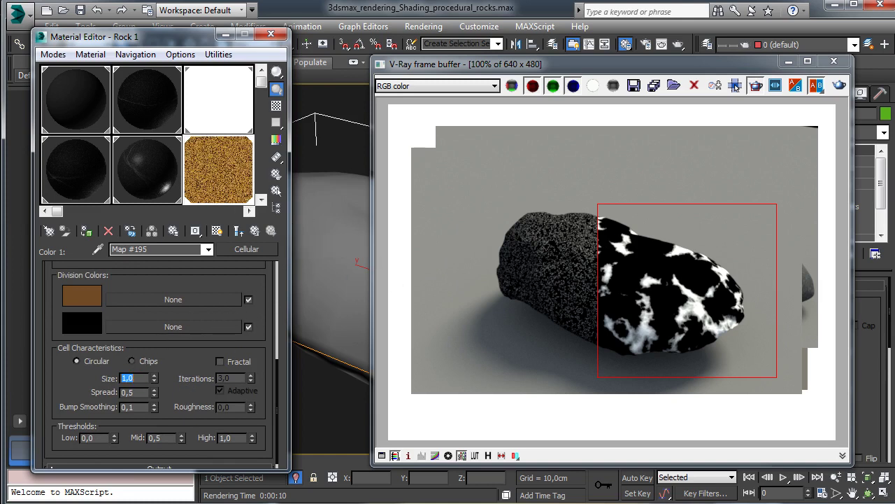
{"action": "left_click", "coordinate": [735, 85]}
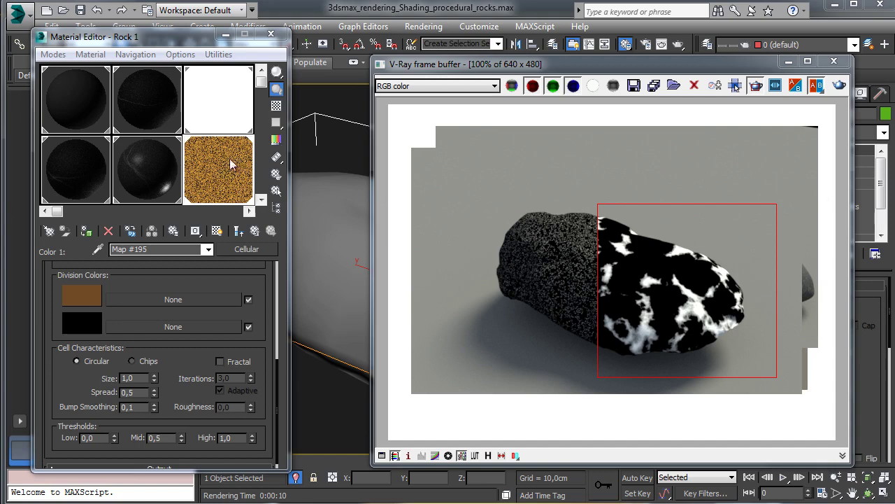
{"action": "left_click", "coordinate": [254, 231]}
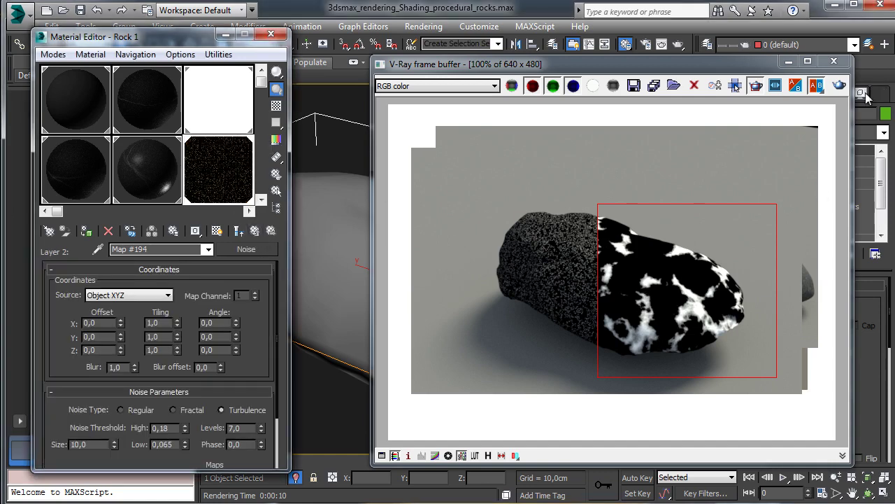
{"action": "left_click", "coordinate": [839, 86]}
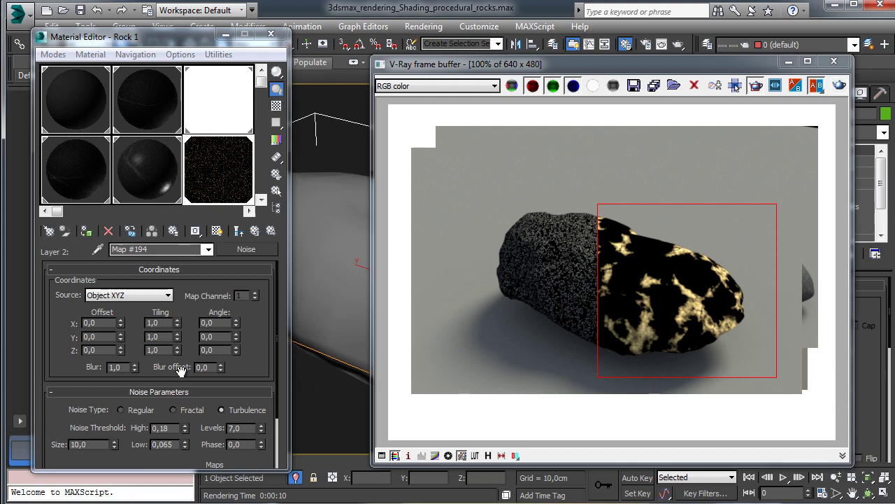
- Return to the Composite map, set Layer 2 to Average blending at 35 opacity, and render the region
{"action": "left_click", "coordinate": [239, 231]}
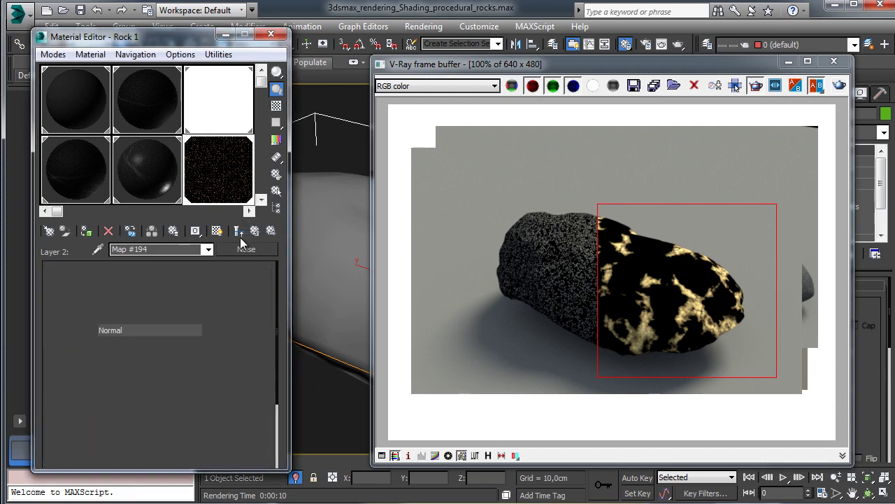
{"action": "left_click", "coordinate": [121, 330]}
{"action": "left_click", "coordinate": [108, 342]}
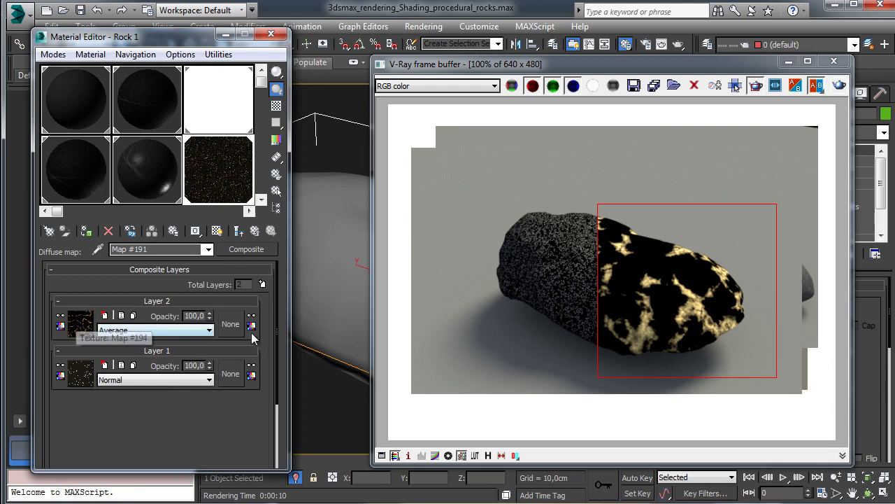
{"action": "double_click", "coordinate": [194, 316]}
{"action": "type", "text": "35"}
{"action": "key", "text": "Return"}
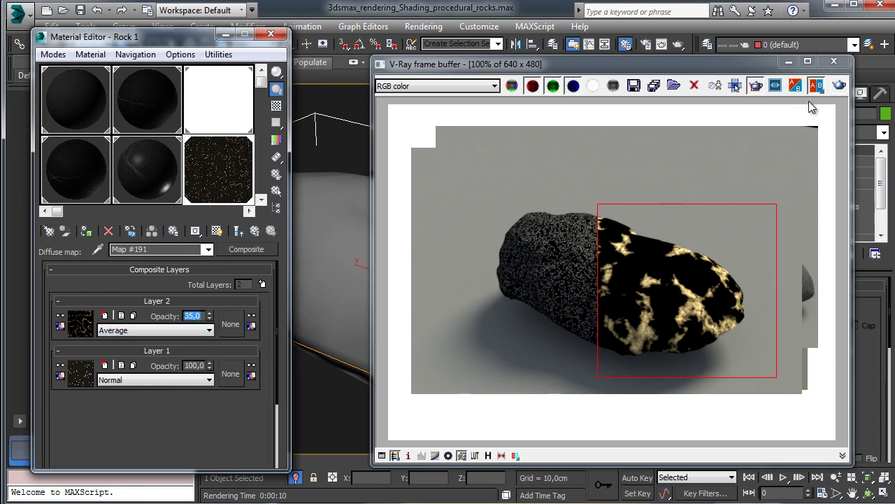
{"action": "left_click", "coordinate": [839, 85]}
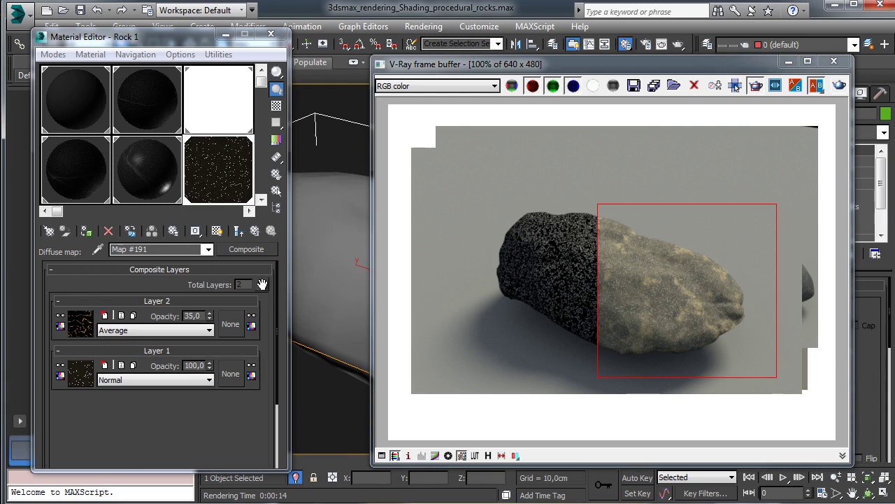
- Add a Layer 3 to the Composite map and assign a Noise map to it
{"action": "left_click", "coordinate": [262, 284]}
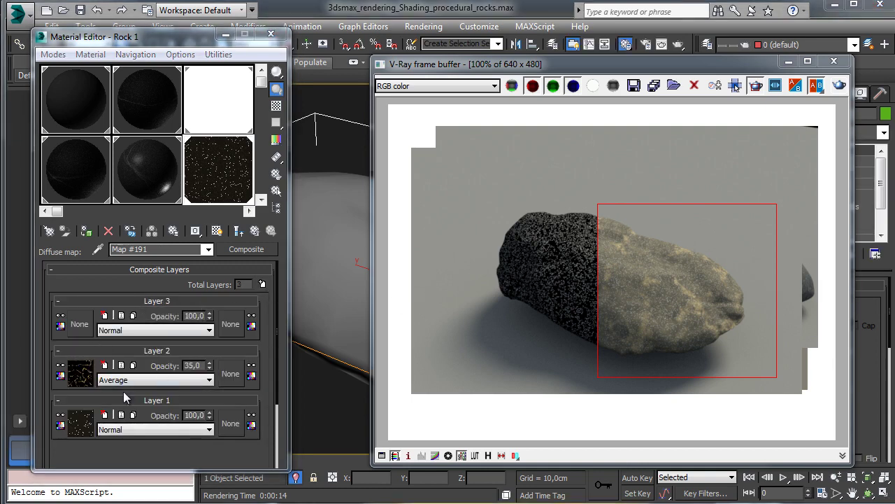
{"action": "left_click", "coordinate": [79, 324]}
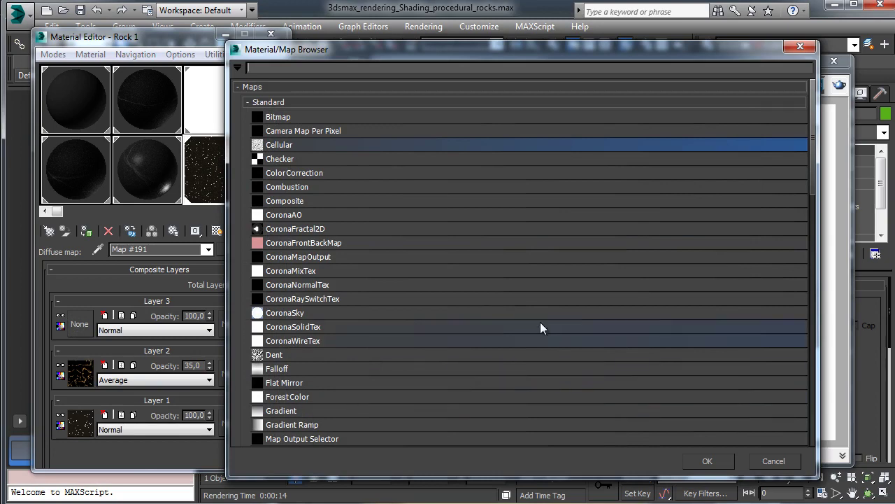
{"action": "scroll", "coordinate": [812, 196], "scroll_direction": "down", "scroll_amount": 3}
{"action": "left_click", "coordinate": [294, 345]}
{"action": "left_click", "coordinate": [717, 460]}
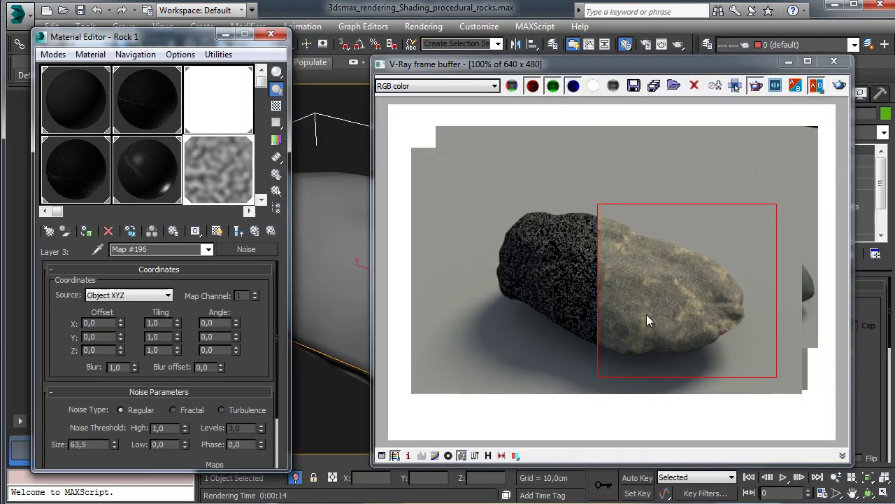
- Set Color #1 of the Layer 3 Noise map to a dark brown with red 86, green 53 and blue 0
{"action": "scroll", "coordinate": [262, 310], "scroll_direction": "down", "scroll_amount": 3}
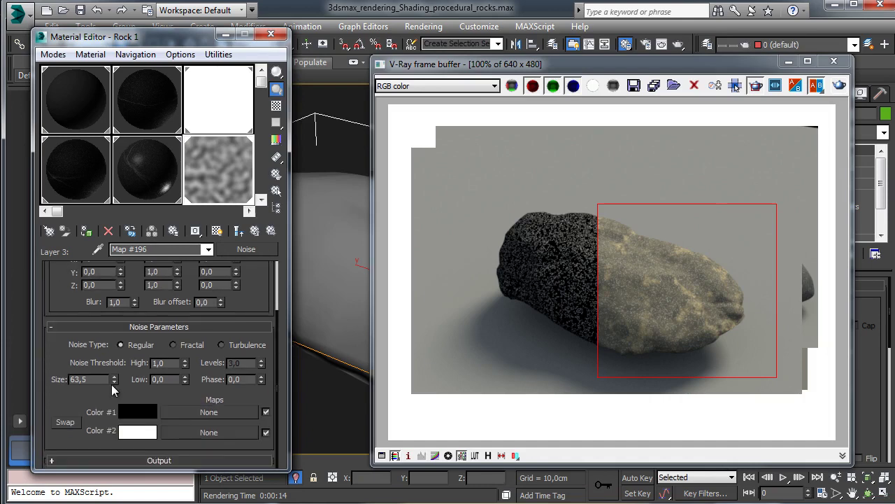
{"action": "left_click", "coordinate": [138, 412]}
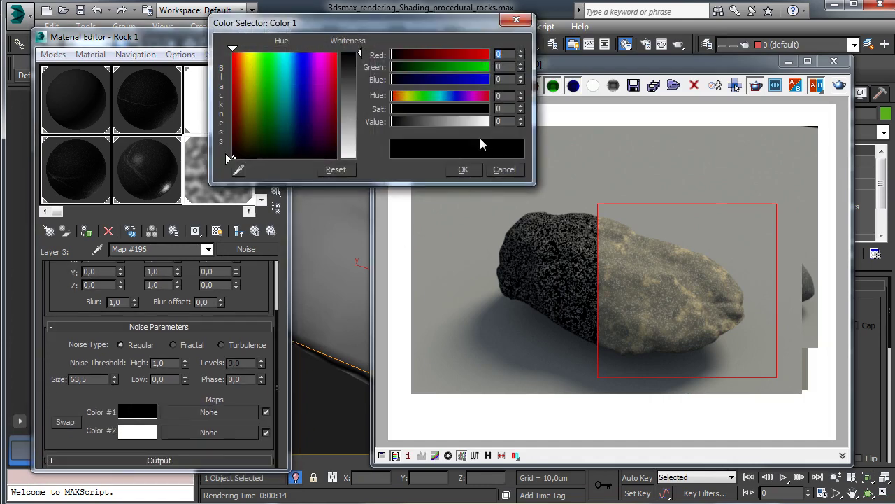
{"action": "left_click", "coordinate": [243, 130]}
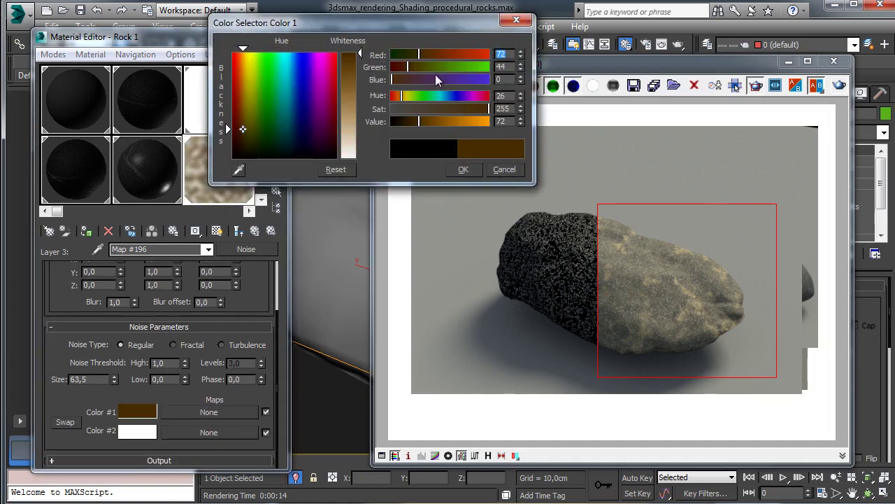
{"action": "left_click", "coordinate": [424, 121]}
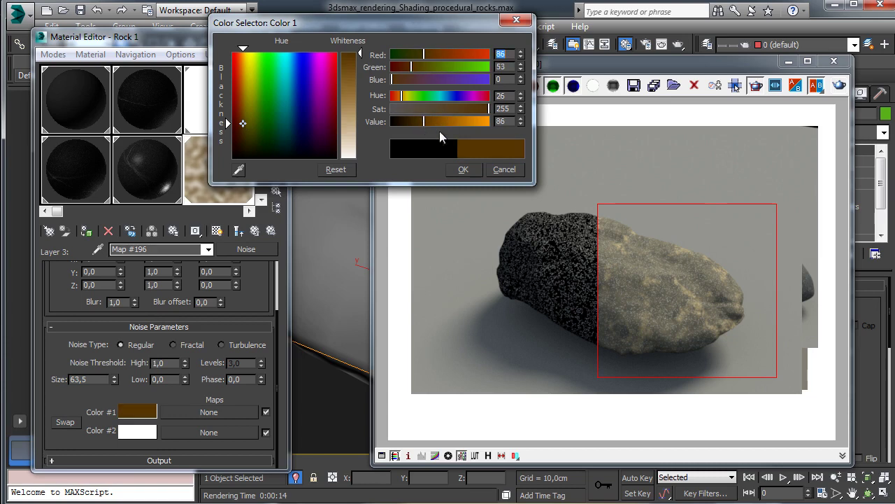
{"action": "left_click", "coordinate": [463, 170]}
- Set Color #2 of the Layer 3 Noise map to a light orange with red 246, green 175 and blue 64
{"action": "left_click", "coordinate": [138, 432]}
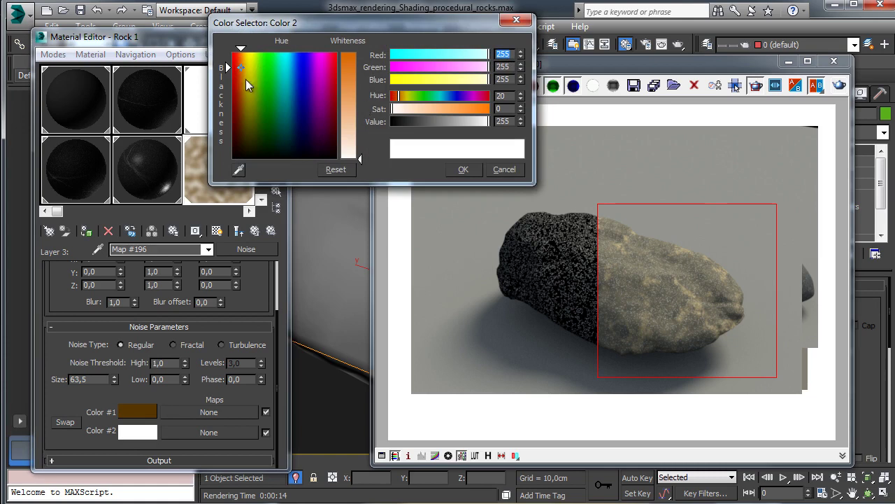
{"action": "left_click", "coordinate": [242, 57]}
{"action": "left_click_drag", "start_coordinate": [359, 158], "coordinate": [360, 82]}
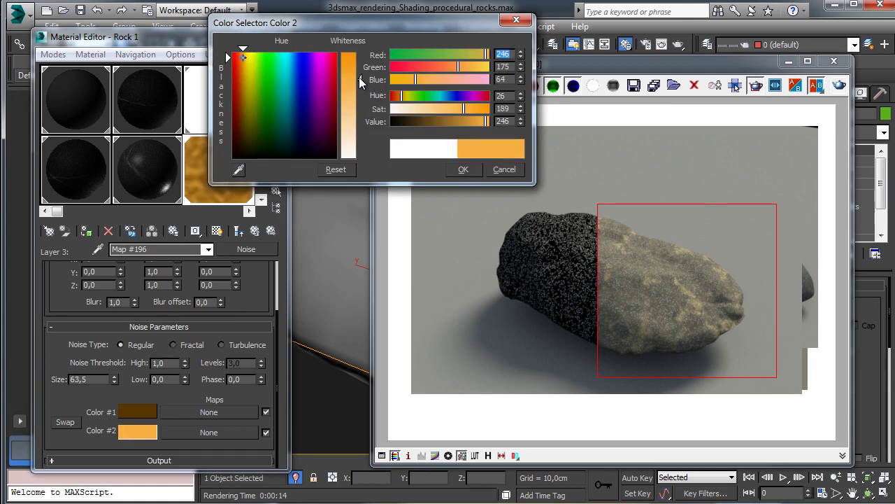
{"action": "left_click", "coordinate": [462, 169]}
- Change the Layer 3 Noise map to Fractal with a high threshold of 0,67 and a low threshold of 0,33
{"action": "left_click", "coordinate": [173, 344]}
{"action": "left_click", "coordinate": [160, 362]}
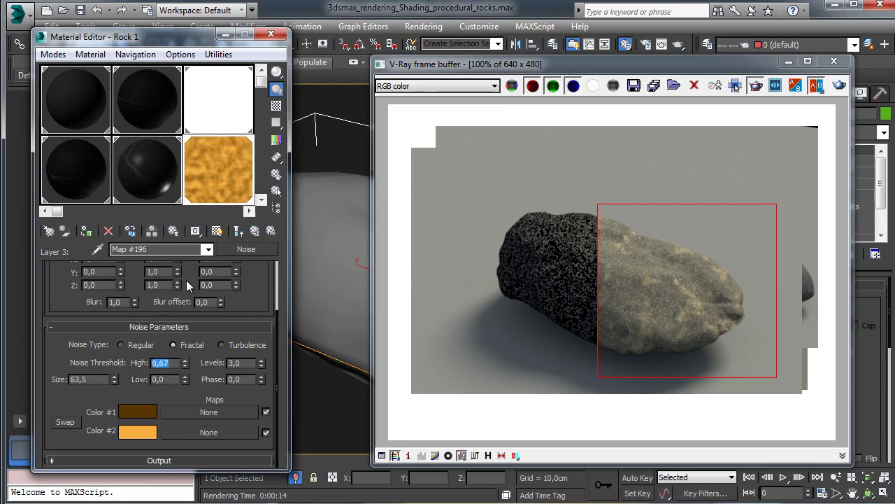
{"action": "left_click", "coordinate": [160, 378]}
{"action": "type", "text": "0,33"}
{"action": "key", "text": "Return"}
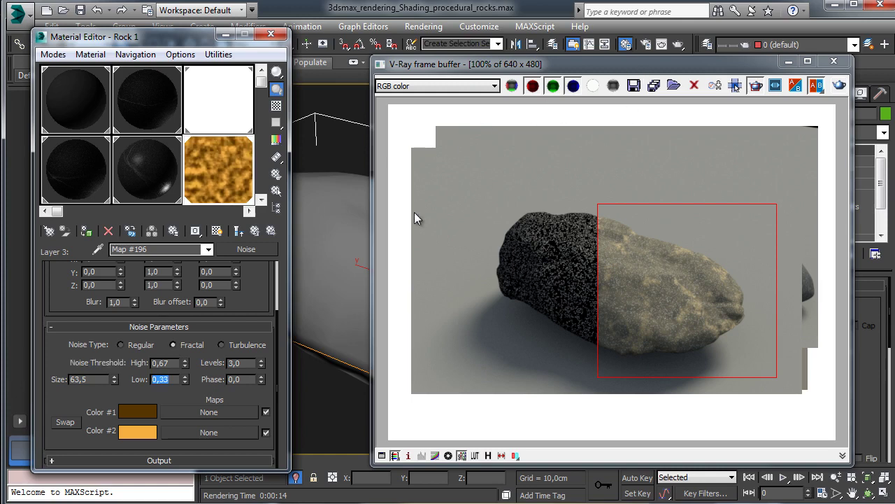
- Set the Layer 3 noise size to 1, return to the Composite map and render the region
{"action": "left_click", "coordinate": [93, 380]}
{"action": "type", "text": "1"}
{"action": "key", "text": "Return"}
{"action": "left_click", "coordinate": [255, 231]}
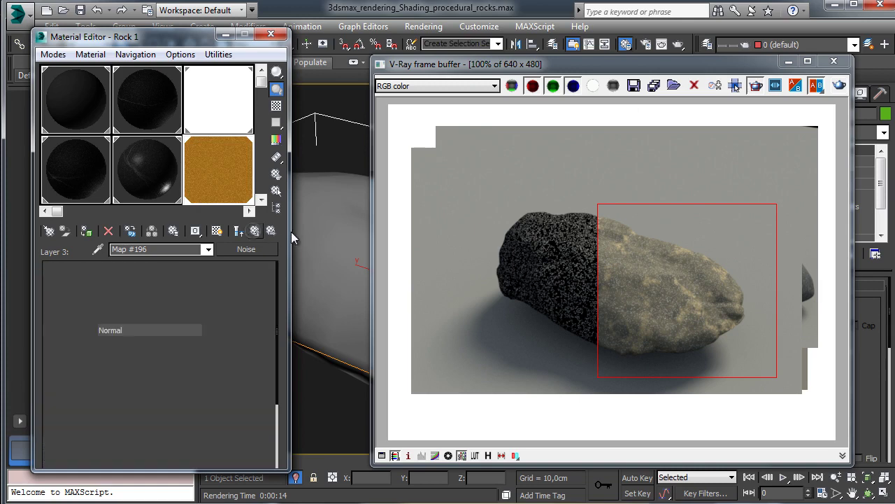
{"action": "left_click", "coordinate": [840, 85]}
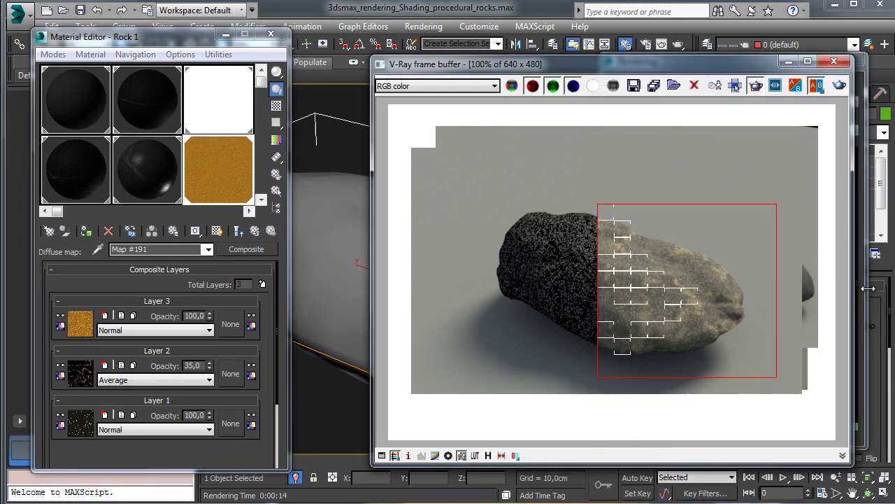
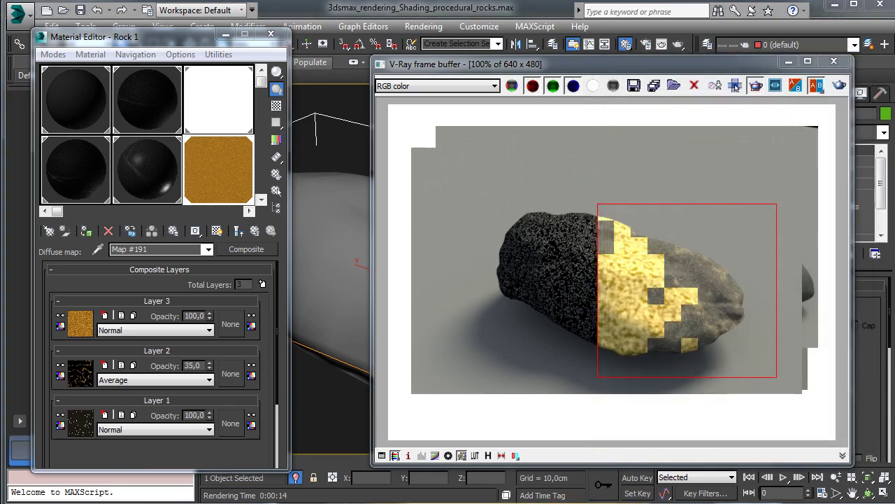
- Assign a Mix map to the Layer 3 mask and place a Noise map in its Color #1 slot
{"action": "left_click", "coordinate": [231, 324]}
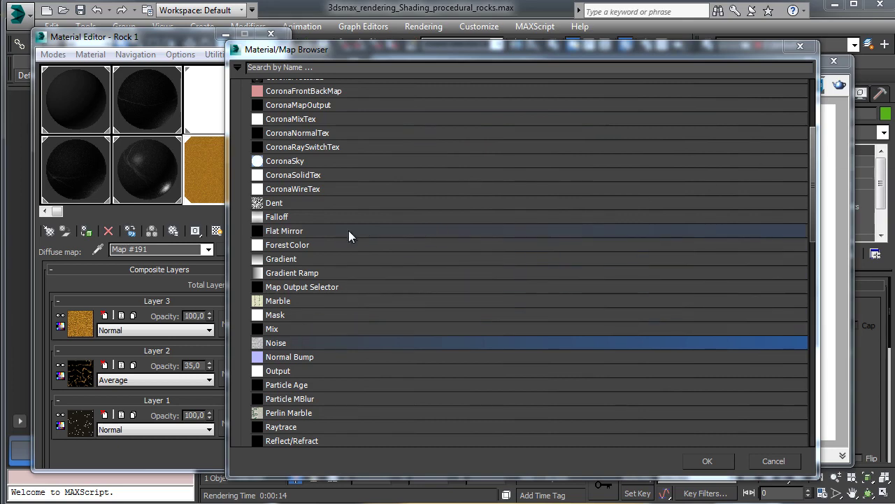
{"action": "left_click", "coordinate": [287, 328]}
{"action": "left_click", "coordinate": [724, 461]}
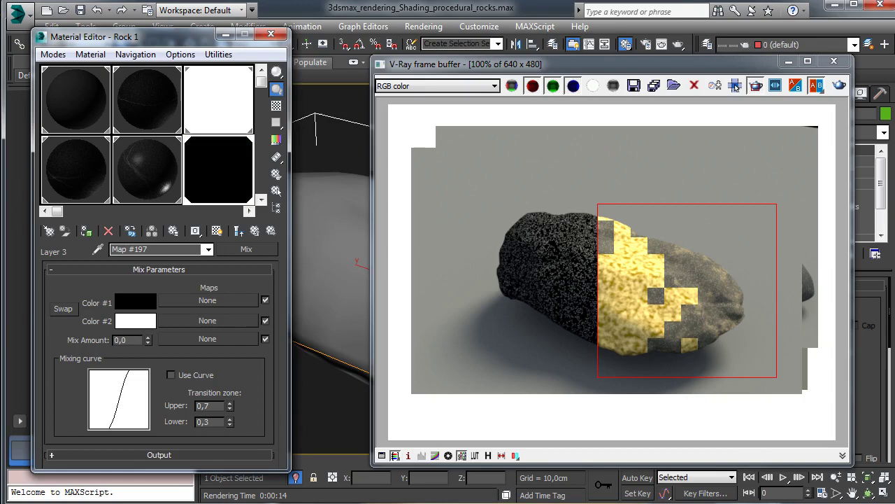
{"action": "left_click", "coordinate": [240, 302]}
{"action": "left_click", "coordinate": [277, 343]}
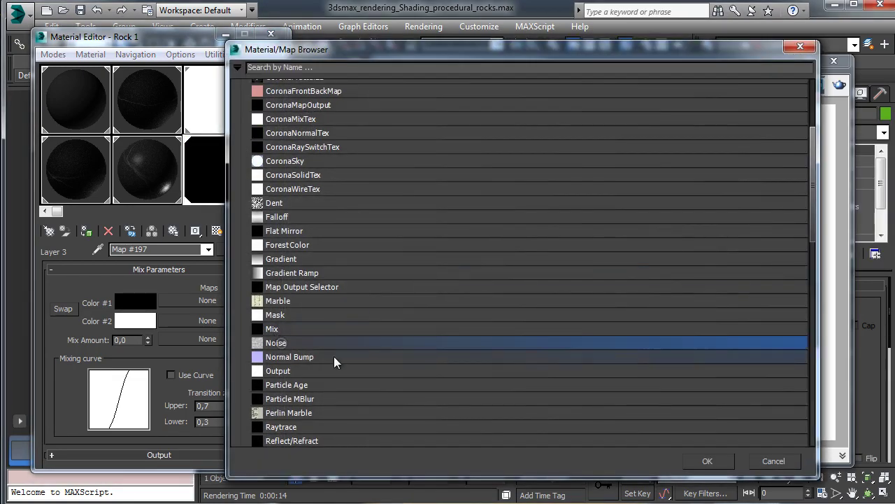
{"action": "left_click", "coordinate": [707, 460]}
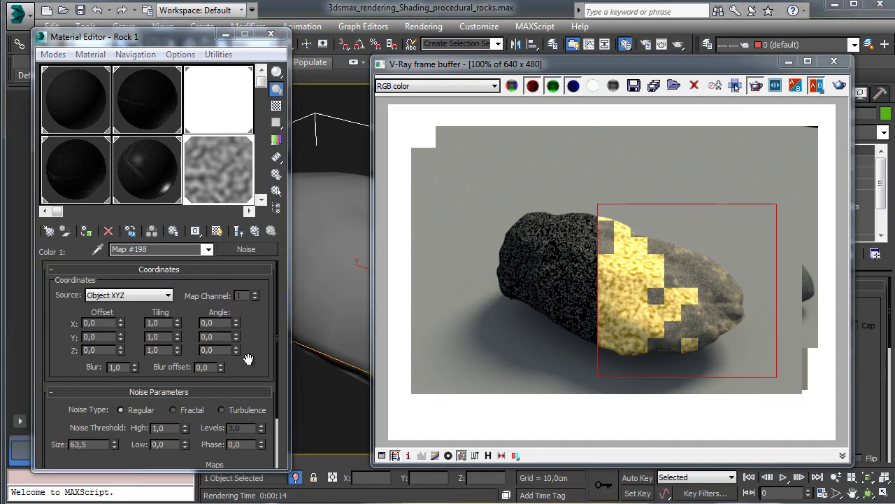
- Set the size of the Mix map's Color #1 Noise to 0,5 and its noise type to Turbulence
{"action": "scroll", "coordinate": [252, 358], "scroll_direction": "down", "scroll_amount": 3}
{"action": "double_click", "coordinate": [96, 379]}
{"action": "type", "text": "0,5"}
{"action": "key", "text": "Return"}
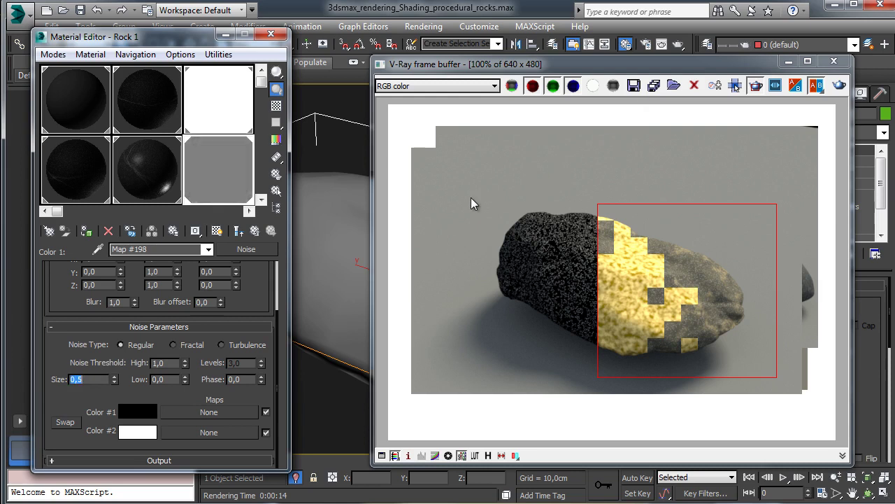
{"action": "left_click", "coordinate": [223, 345]}
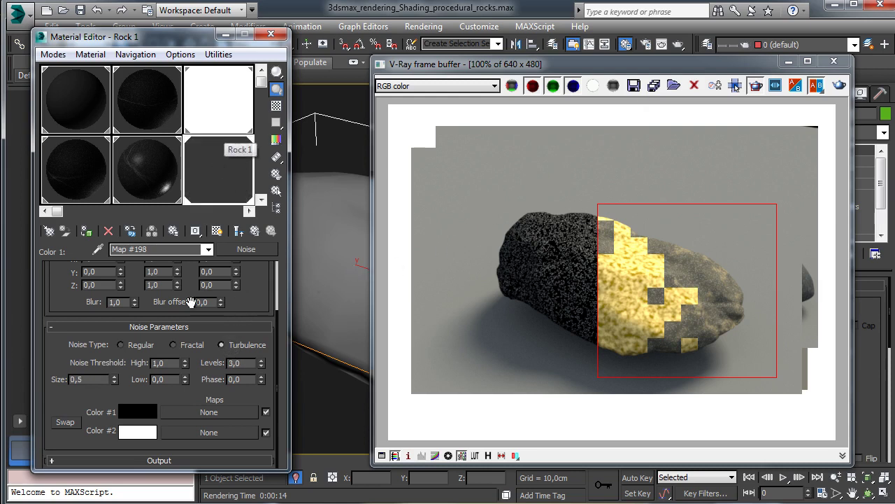
- Set this Noise map's high threshold to 0,475, low threshold to 0,455 and levels to 6, and return to the Mix map
{"action": "key", "text": "Tab"}
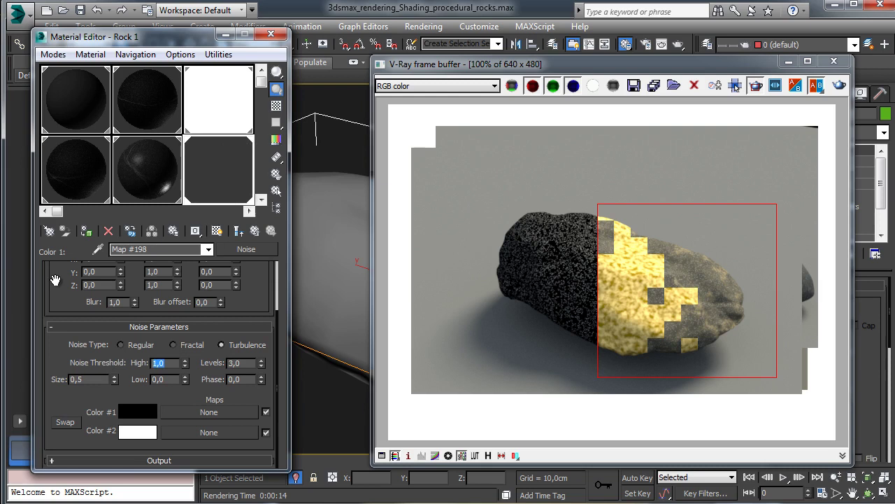
{"action": "type", "text": "0,475"}
{"action": "key", "text": "Return"}
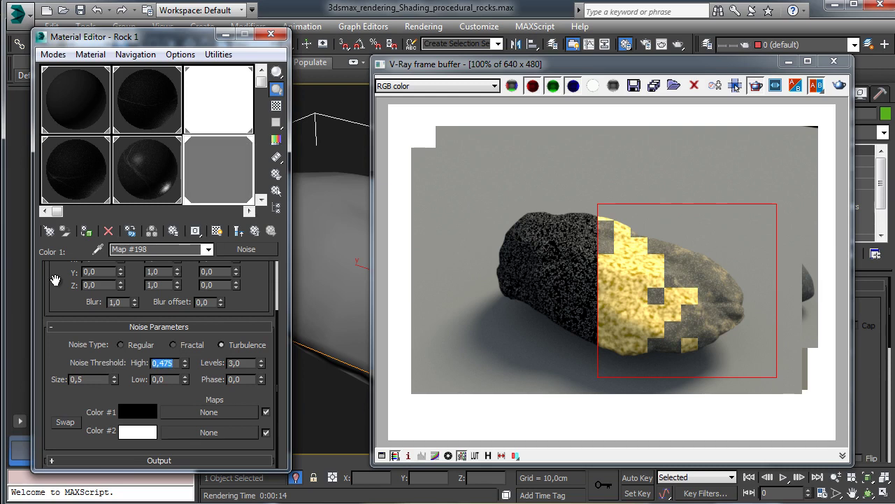
{"action": "left_click", "coordinate": [165, 379]}
{"action": "type", "text": "0,455"}
{"action": "key", "text": "Return"}
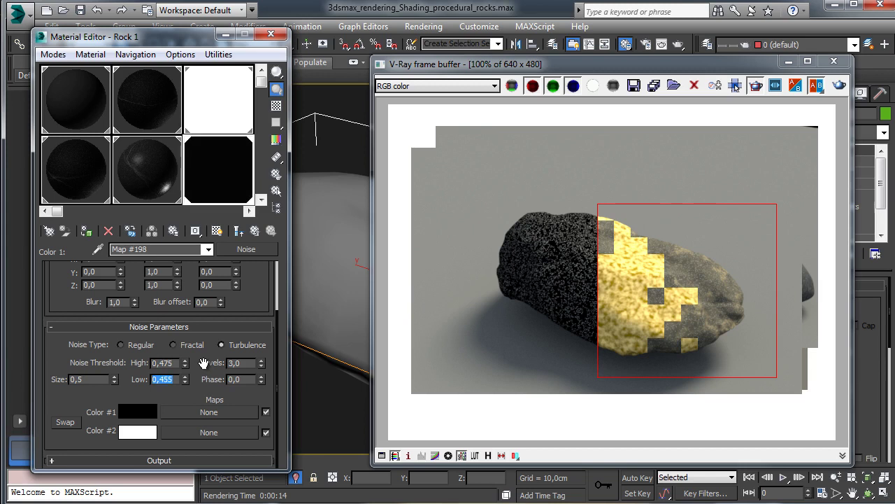
{"action": "double_click", "coordinate": [242, 363]}
{"action": "type", "text": "6"}
{"action": "key", "text": "Return"}
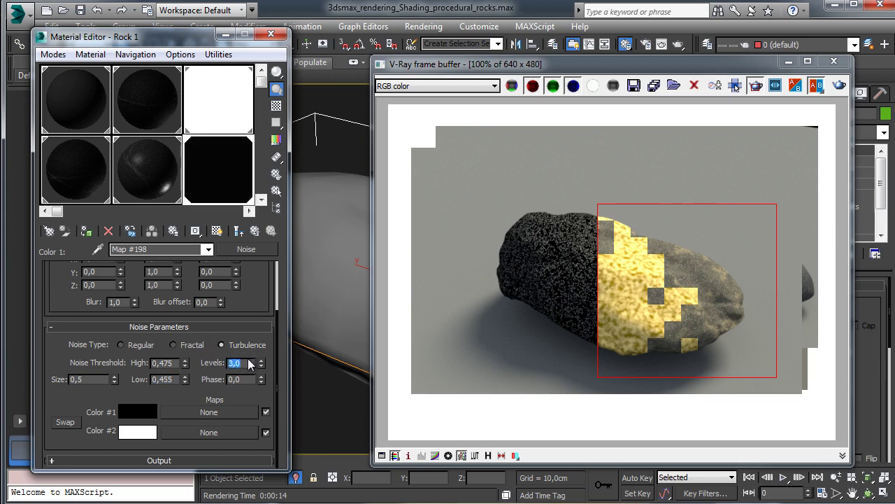
{"action": "left_click", "coordinate": [259, 231]}
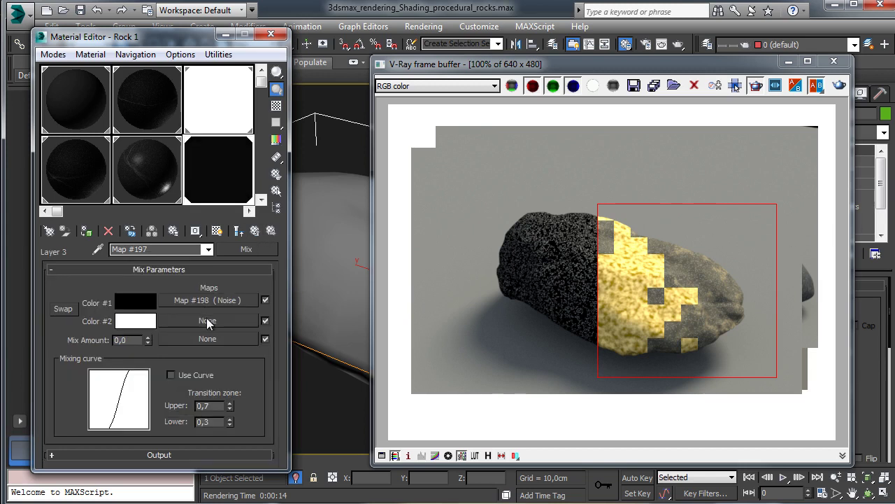
- Replace the Mix map in the Layer 3 mask with a copy of its Color #1 Noise map
{"action": "left_click", "coordinate": [213, 321]}
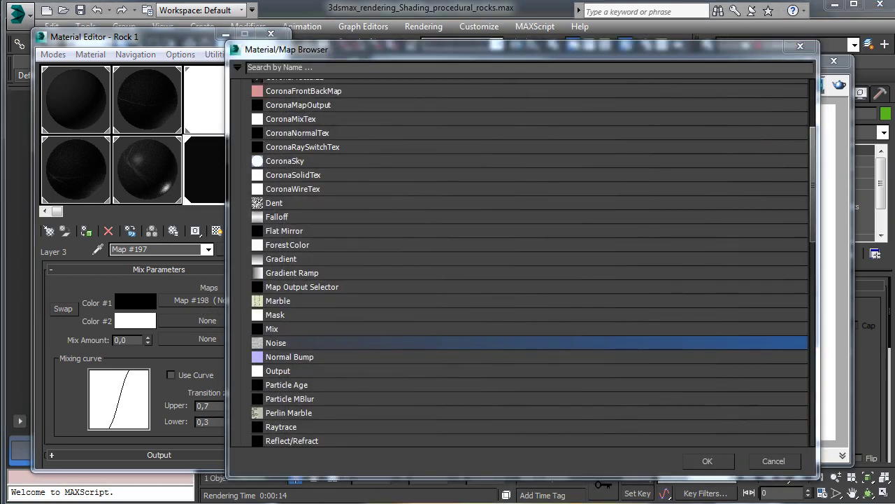
{"action": "left_click", "coordinate": [791, 462]}
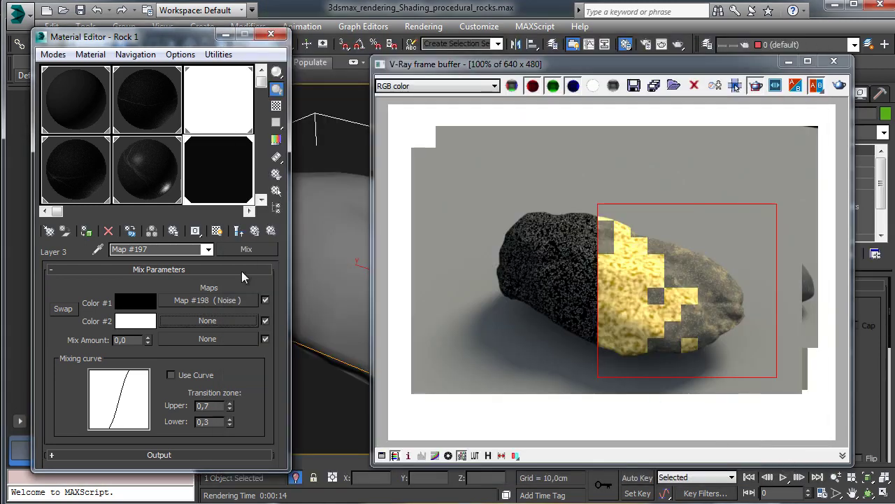
{"action": "left_click_drag", "start_coordinate": [204, 305], "coordinate": [207, 321]}
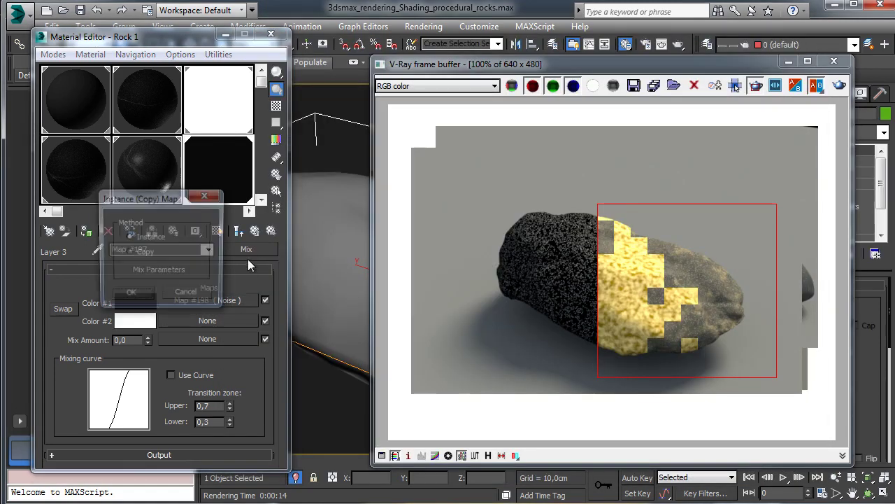
{"action": "left_click", "coordinate": [129, 252]}
{"action": "left_click", "coordinate": [130, 294]}
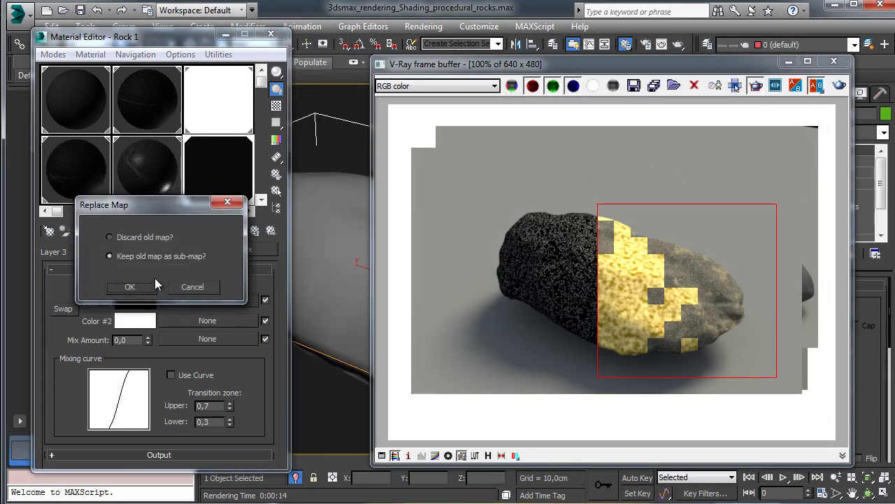
{"action": "left_click", "coordinate": [146, 287]}
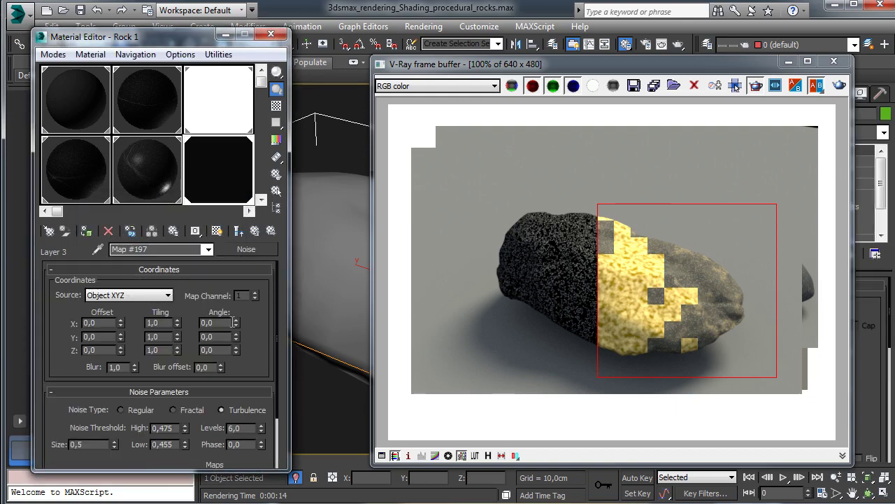
- Change the Layer 3 mask's Noise map to a Mask map, keeping the old map as a sub-map
{"action": "left_click", "coordinate": [268, 249]}
{"action": "left_click", "coordinate": [354, 315]}
{"action": "left_click", "coordinate": [707, 461]}
{"action": "left_click", "coordinate": [156, 256]}
{"action": "left_click", "coordinate": [129, 287]}
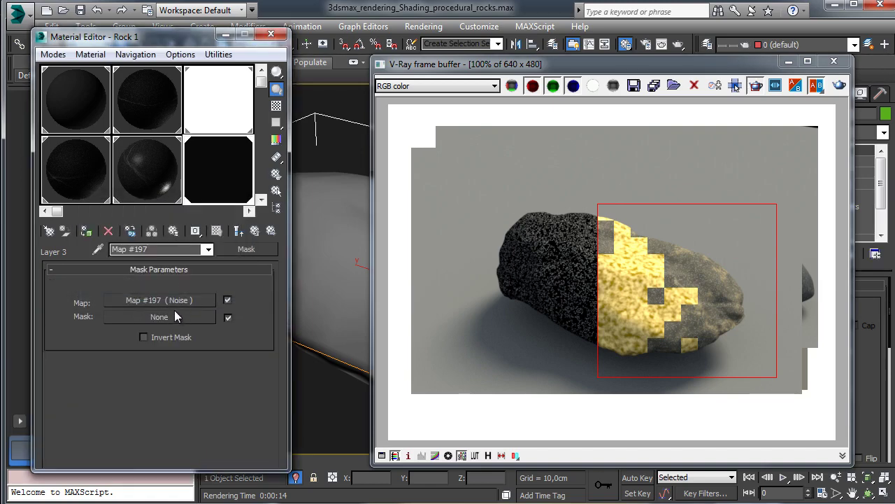
- Assign a Noise map to the Mask slot of the Mask map and set its noise type to Turbulence
{"action": "left_click", "coordinate": [178, 314]}
{"action": "left_click", "coordinate": [276, 342]}
{"action": "left_click", "coordinate": [707, 461]}
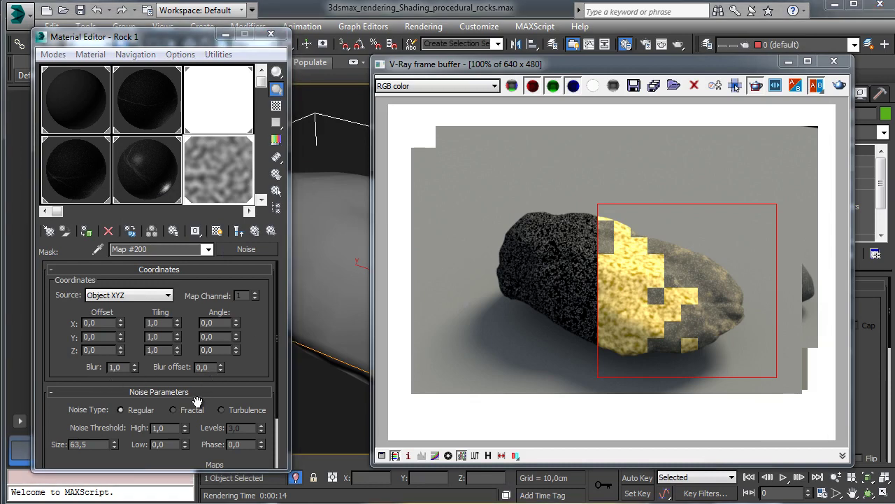
{"action": "left_click", "coordinate": [247, 411]}
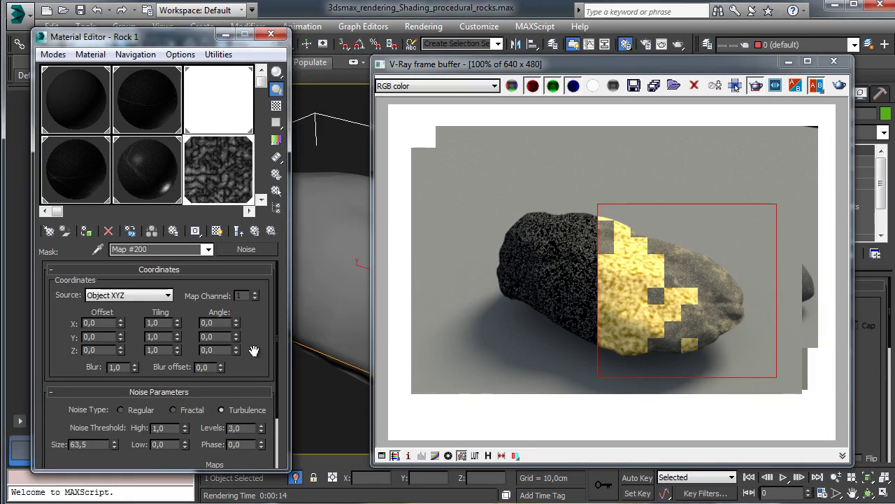
- Set the masking Noise map's high threshold to 0,391 and low threshold to 0,215
{"action": "scroll", "coordinate": [254, 350], "scroll_direction": "down", "scroll_amount": 3}
{"action": "double_click", "coordinate": [167, 363]}
{"action": "type", "text": "0,391"}
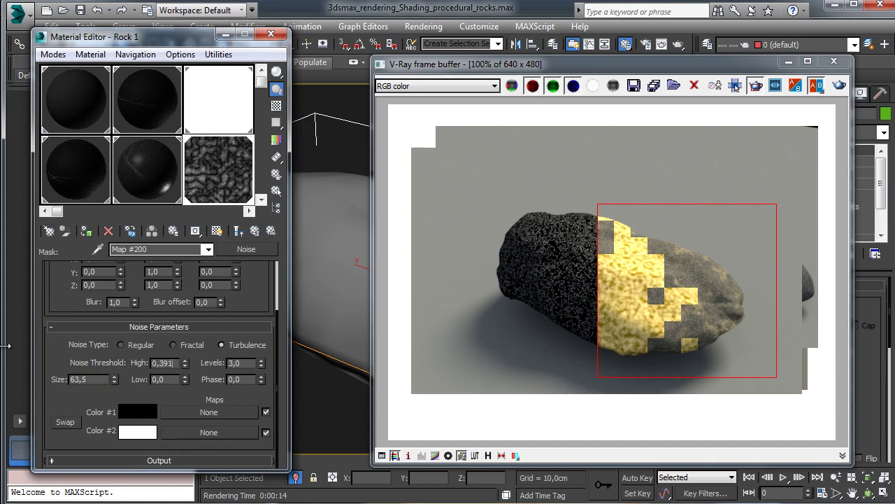
{"action": "key", "text": "Tab"}
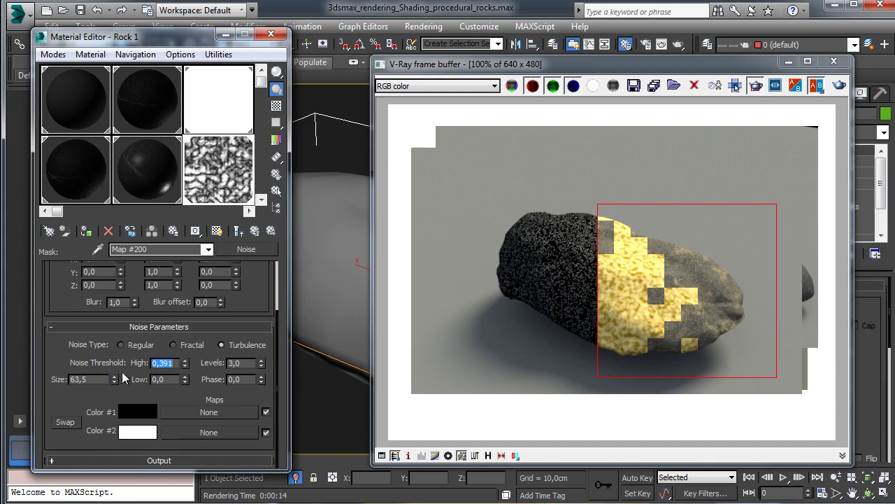
{"action": "type", "text": "0,215"}
{"action": "key", "text": "Return"}
- Set the masking Noise map's levels to 6 and its size to 20,0
{"action": "double_click", "coordinate": [247, 362]}
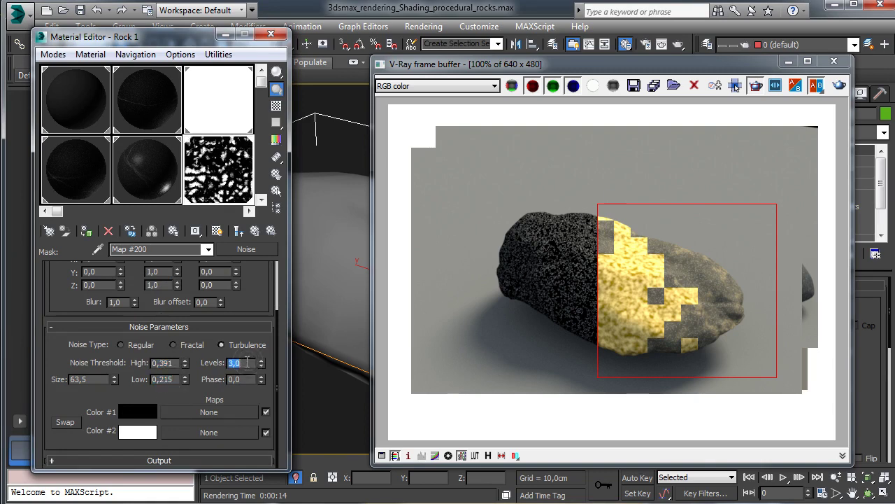
{"action": "type", "text": "6"}
{"action": "key", "text": "Return"}
{"action": "double_click", "coordinate": [79, 380]}
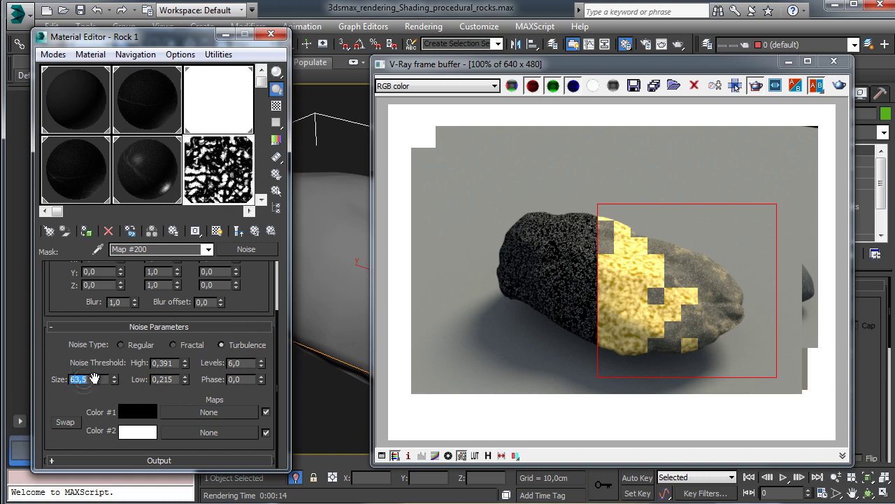
{"action": "key", "text": "Return"}
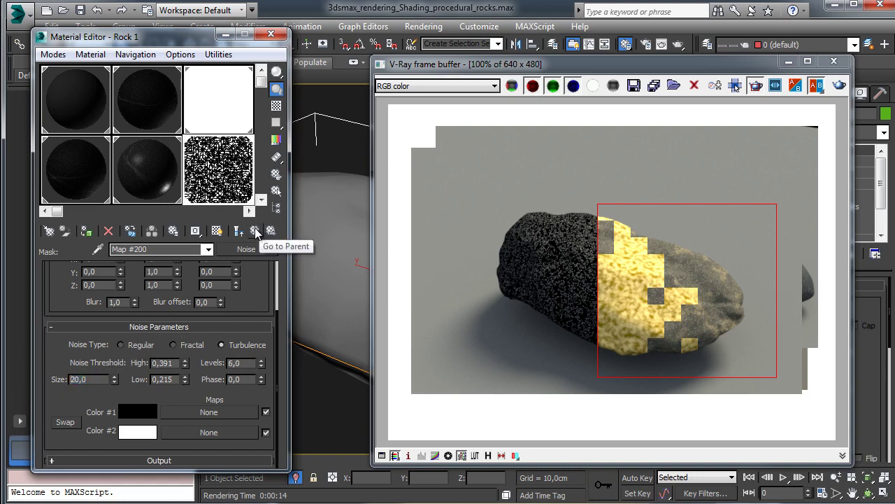
- Return to the Composite map and render the region with the masked Layer 3
{"action": "left_click", "coordinate": [254, 232]}
{"action": "left_click", "coordinate": [254, 232]}
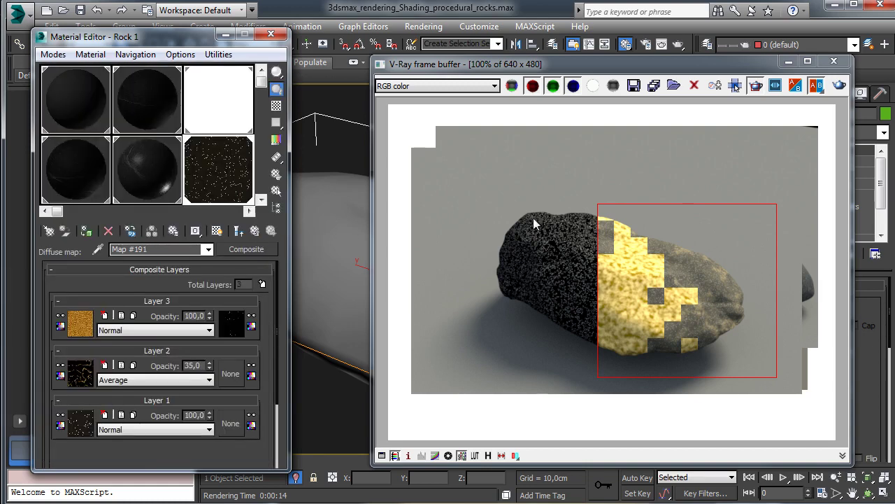
{"action": "left_click", "coordinate": [837, 88]}
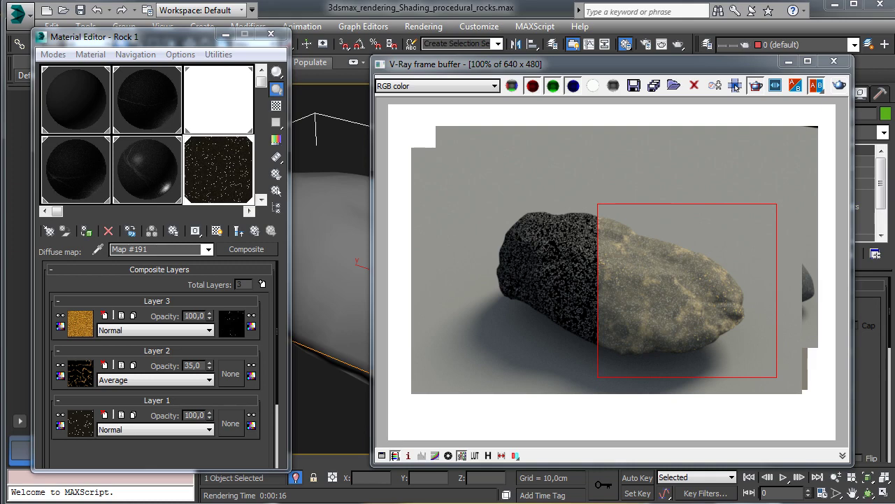
- Add a fourth layer to the Composite map and assign a Cellular map as its texture
{"action": "left_click", "coordinate": [262, 284]}
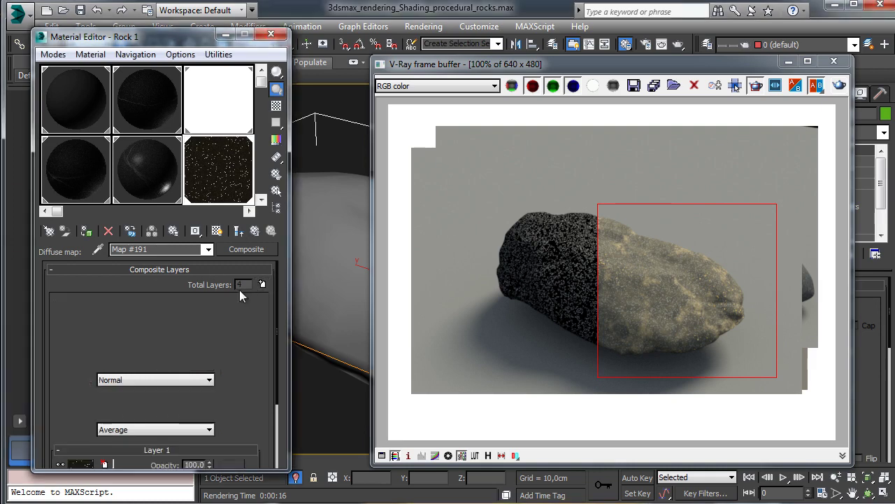
{"action": "left_click", "coordinate": [80, 324]}
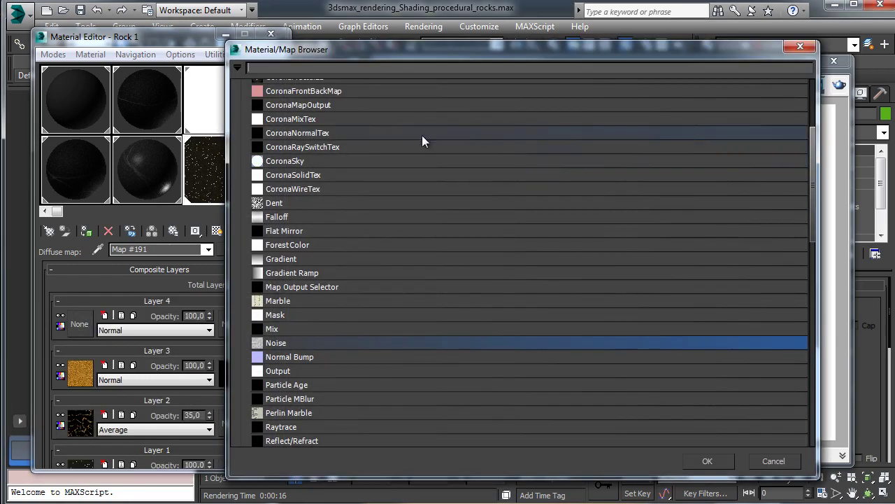
{"action": "left_click_drag", "start_coordinate": [810, 233], "coordinate": [802, 170]}
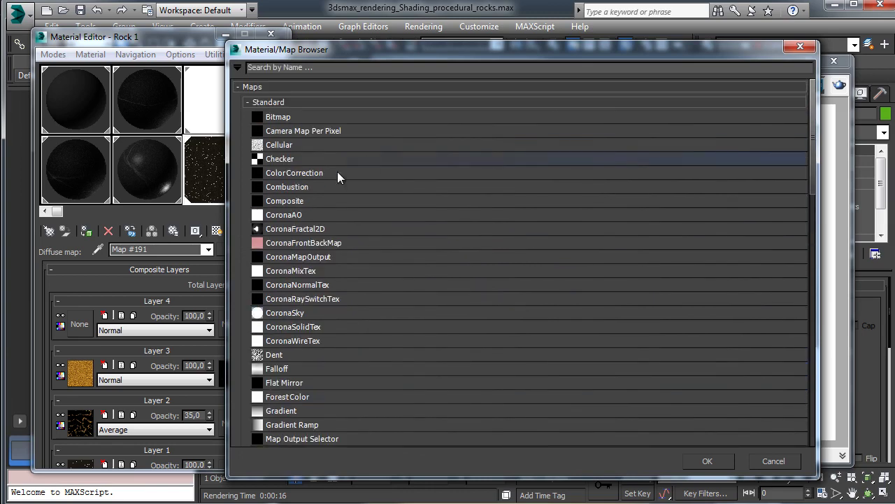
{"action": "left_click", "coordinate": [279, 145]}
{"action": "left_click", "coordinate": [707, 463]}
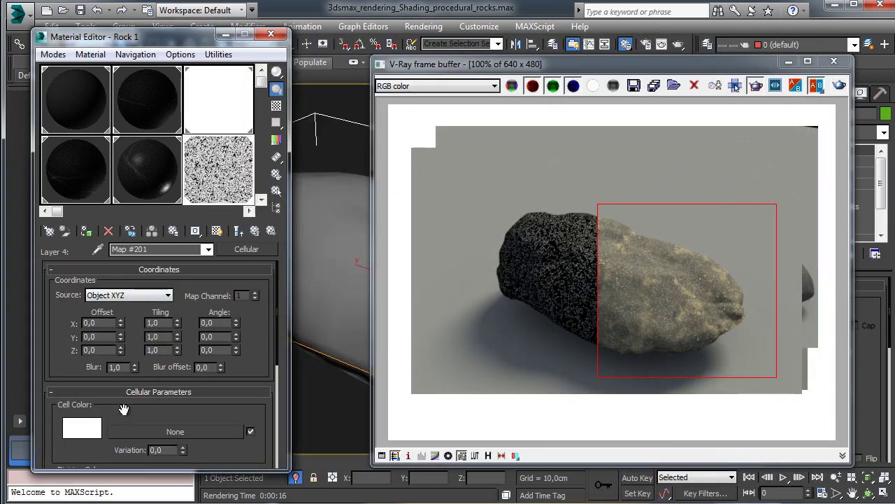
- Change the first division color of Layer 4's Cellular map to black
{"action": "left_click_drag", "start_coordinate": [130, 411], "coordinate": [130, 296]}
{"action": "left_click", "coordinate": [82, 378]}
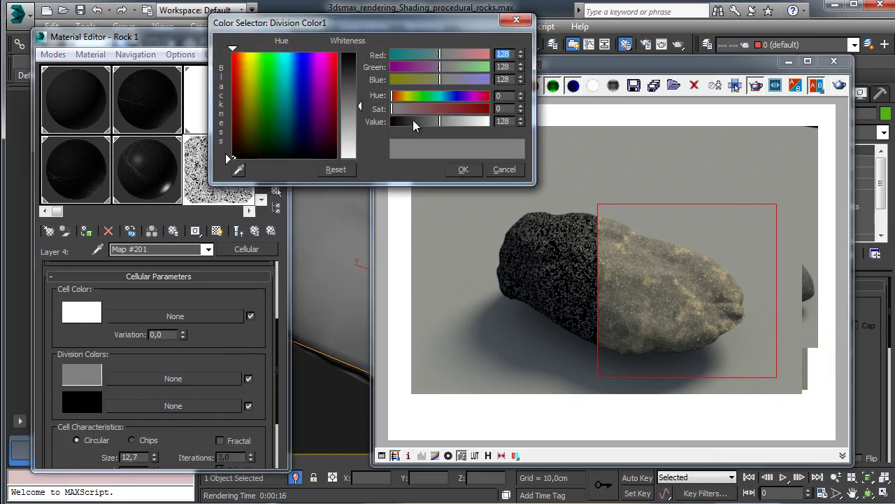
{"action": "left_click_drag", "start_coordinate": [413, 120], "coordinate": [391, 121]}
{"action": "left_click", "coordinate": [467, 170]}
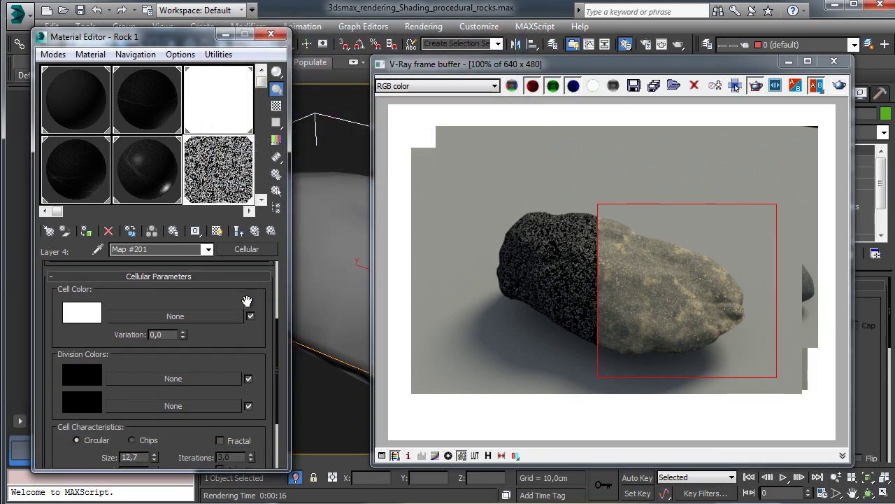
- Set the Cellular map's spread to 1,31, its mid threshold to 0,52 and its cell type to Chips
{"action": "left_click_drag", "start_coordinate": [189, 435], "coordinate": [192, 347]}
{"action": "double_click", "coordinate": [140, 384]}
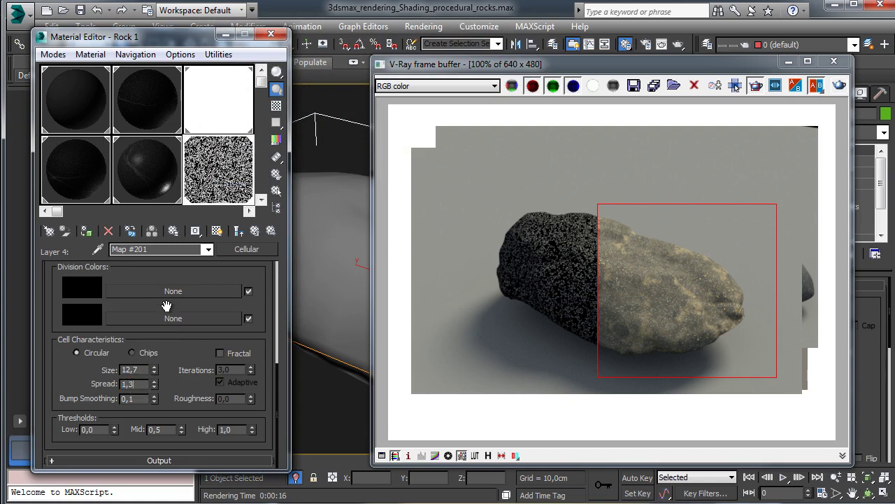
{"action": "key", "text": "Return"}
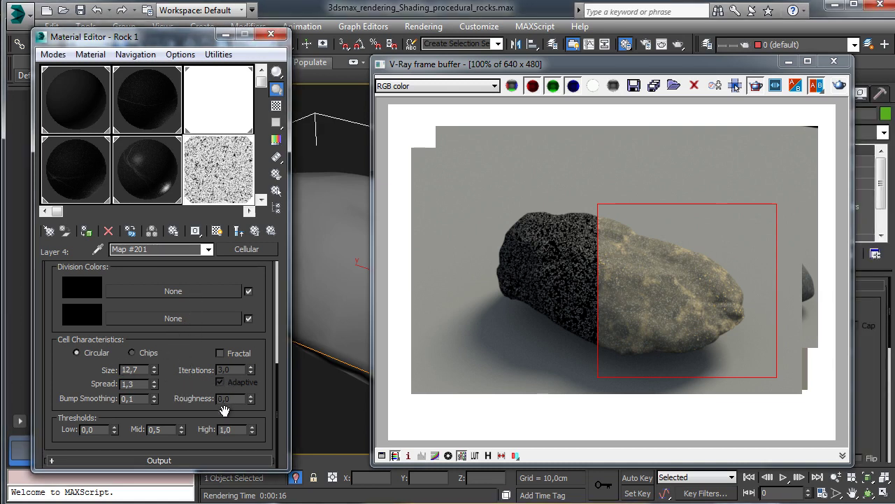
{"action": "left_click", "coordinate": [181, 427]}
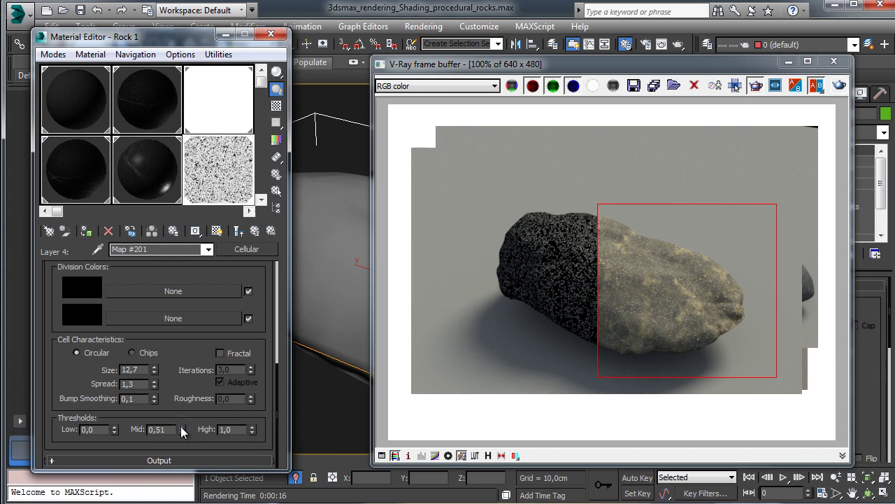
{"action": "left_click", "coordinate": [155, 382]}
{"action": "left_click", "coordinate": [132, 353]}
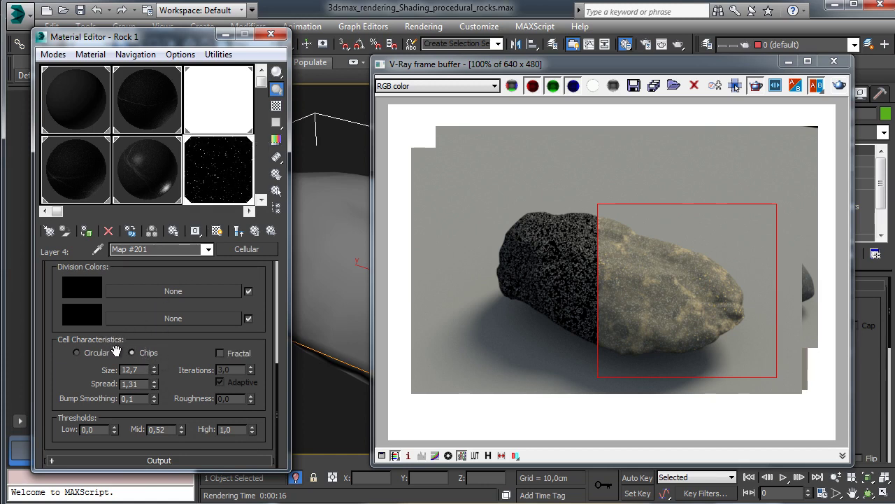
{"action": "double_click", "coordinate": [140, 369]}
- Set Layer 4's blending mode to Screen in the Composite map and render the region
{"action": "left_click", "coordinate": [249, 235]}
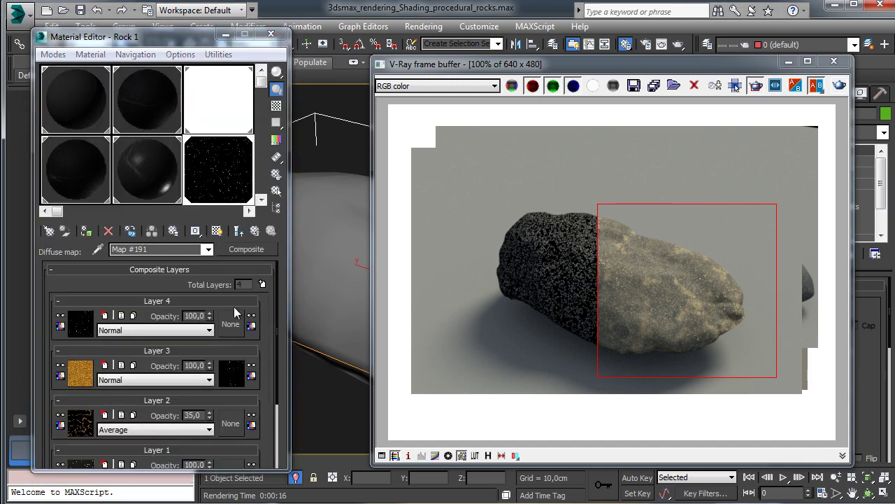
{"action": "left_click", "coordinate": [128, 330]}
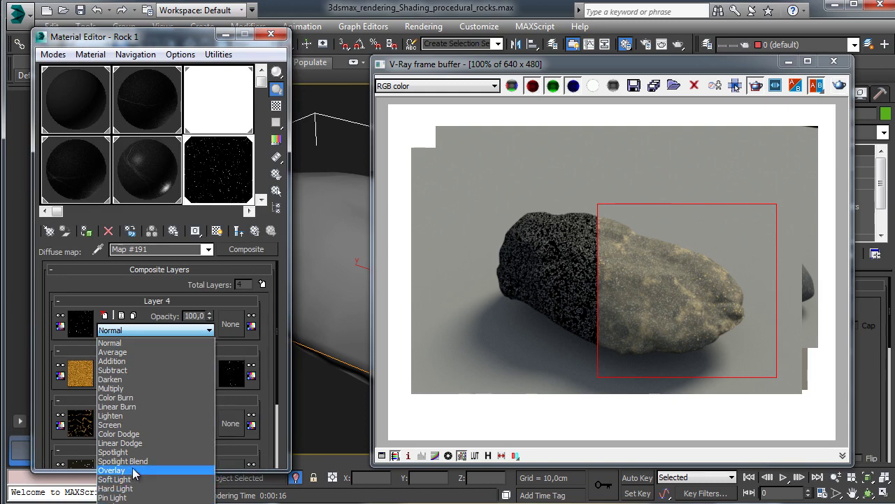
{"action": "left_click", "coordinate": [110, 424]}
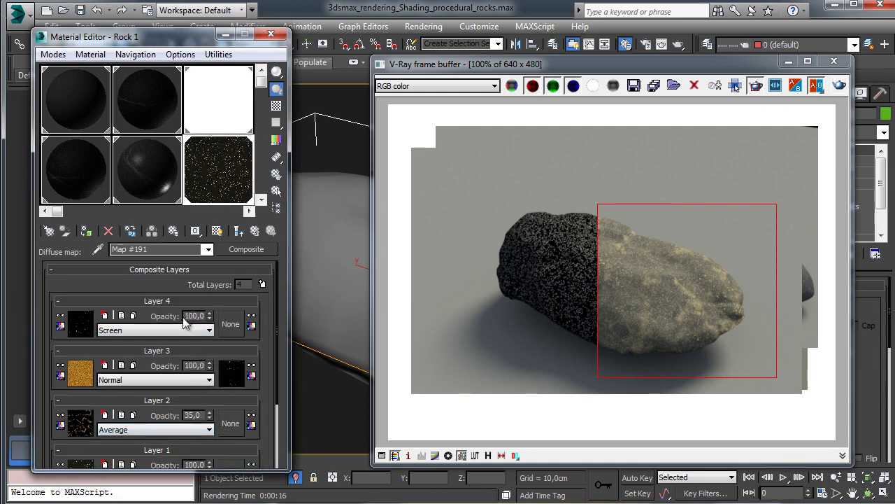
{"action": "left_click", "coordinate": [839, 86]}
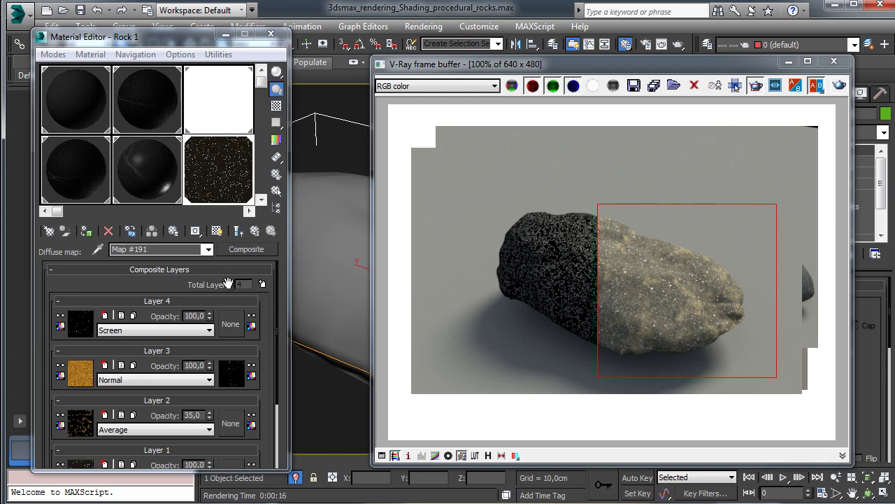
- Add a fifth layer to the Composite map and assign a Noise map as its texture
{"action": "left_click", "coordinate": [262, 284]}
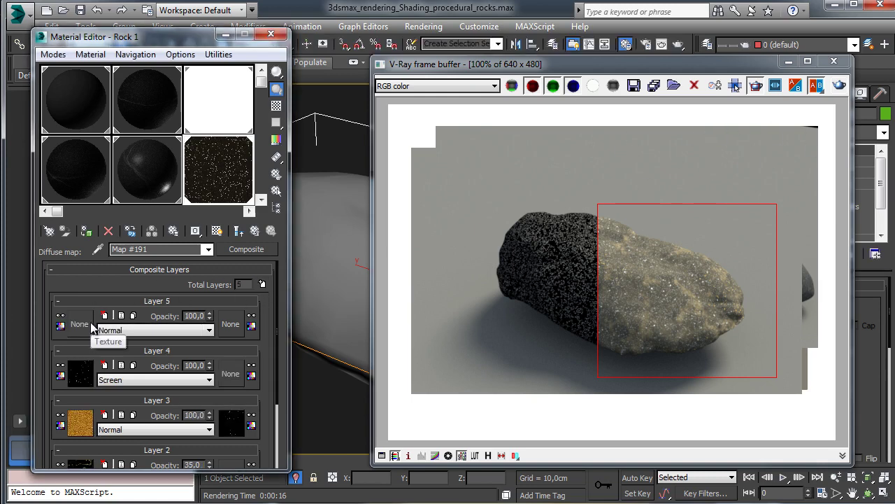
{"action": "left_click", "coordinate": [90, 321]}
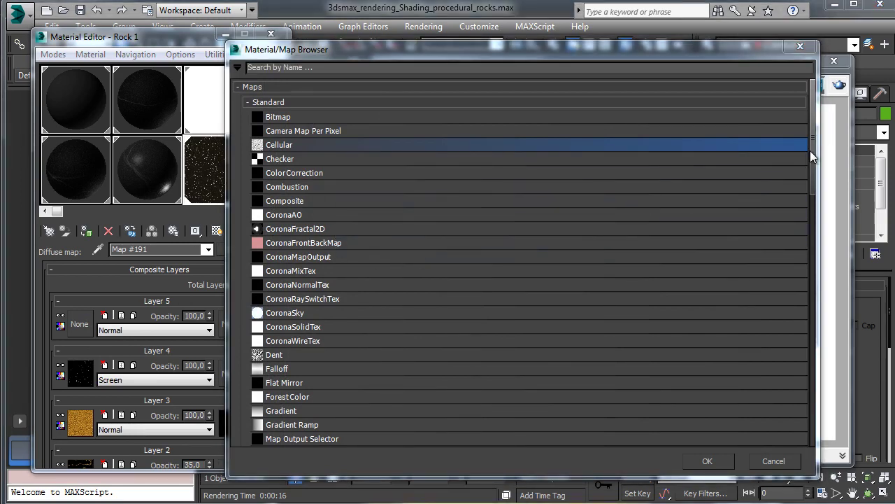
{"action": "left_click_drag", "start_coordinate": [814, 152], "coordinate": [811, 231]}
{"action": "left_click", "coordinate": [336, 256]}
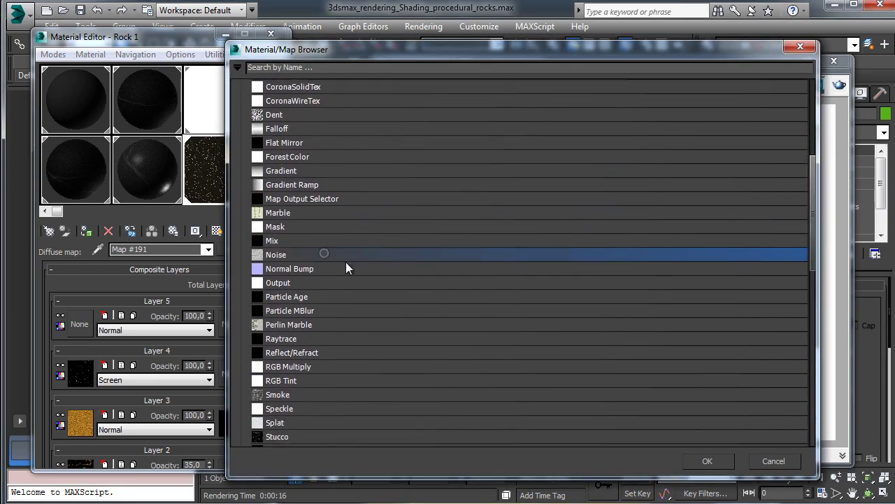
{"action": "left_click", "coordinate": [709, 459]}
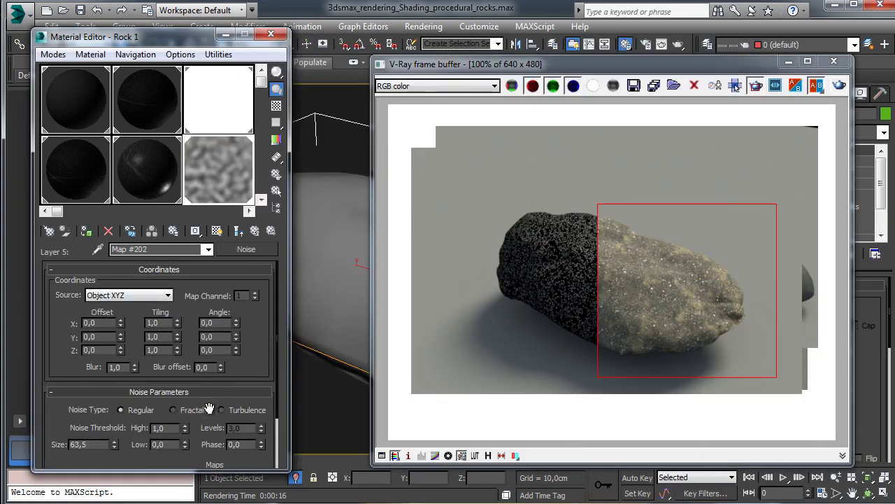
- Set the Layer 5 Noise map's type to Fractal and its levels to 8,0
{"action": "left_click", "coordinate": [184, 412]}
{"action": "left_click", "coordinate": [235, 428]}
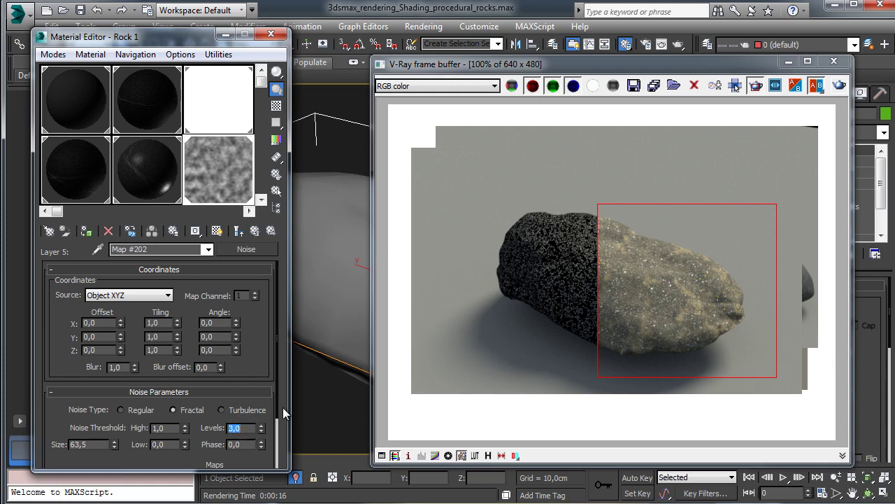
{"action": "key", "text": "Return"}
- Change Color #2 of the Layer 5 Noise map to a dark brown with RGB 42, 33, 27
{"action": "scroll", "coordinate": [125, 414], "scroll_direction": "down", "scroll_amount": 3}
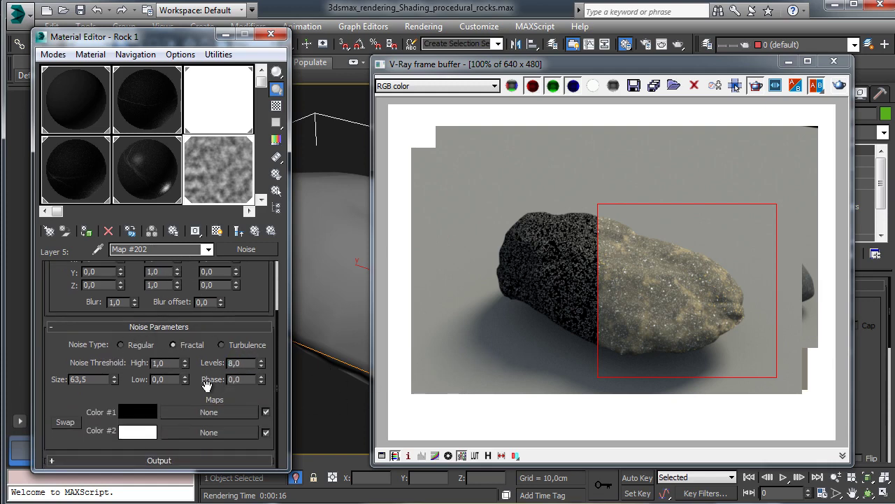
{"action": "left_click", "coordinate": [137, 431]}
{"action": "left_click", "coordinate": [239, 133]}
{"action": "left_click_drag", "start_coordinate": [361, 159], "coordinate": [360, 65]}
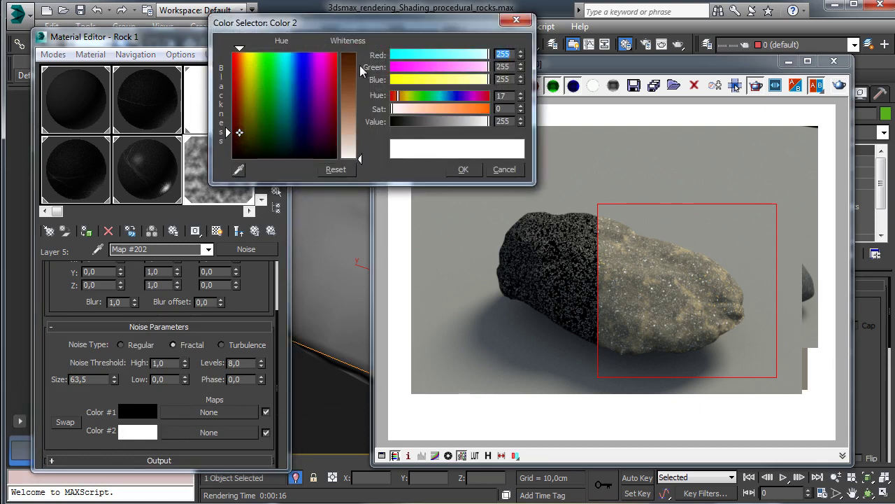
{"action": "left_click_drag", "start_coordinate": [463, 110], "coordinate": [420, 123]}
{"action": "left_click", "coordinate": [412, 123]}
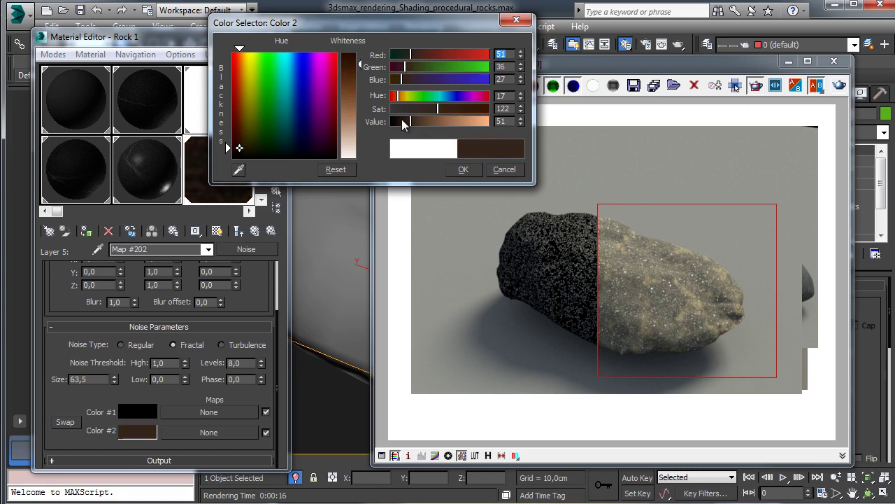
{"action": "left_click", "coordinate": [403, 123]}
{"action": "left_click", "coordinate": [427, 110]}
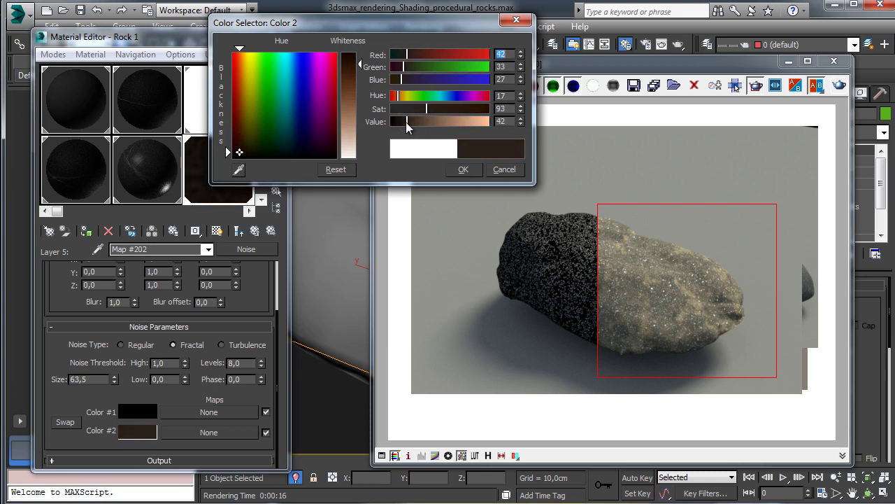
{"action": "left_click", "coordinate": [463, 169]}
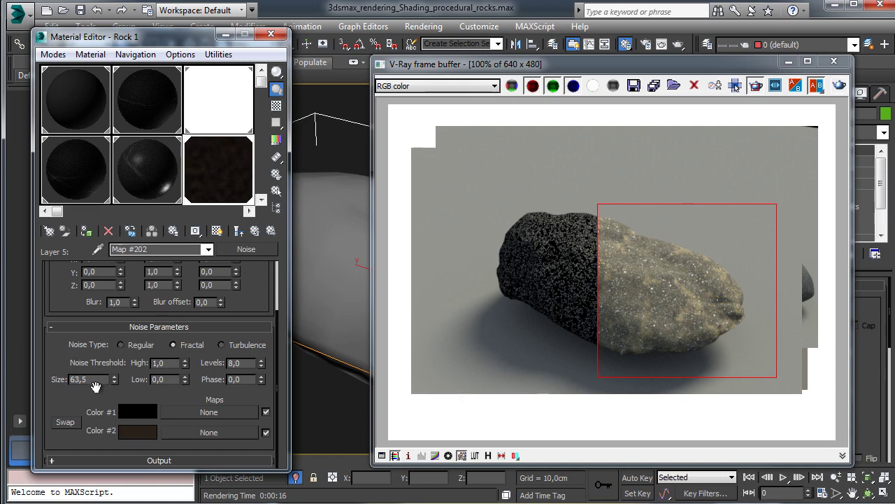
- Return to the Composite map, start a test render of the region with Layer 5 and stop it partway
{"action": "left_click", "coordinate": [254, 230]}
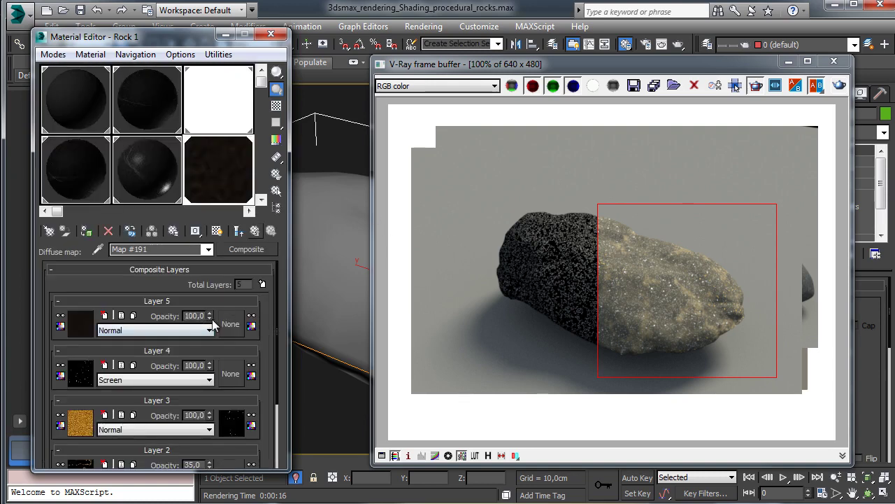
{"action": "left_click", "coordinate": [833, 98]}
{"action": "key", "text": "shift+q"}
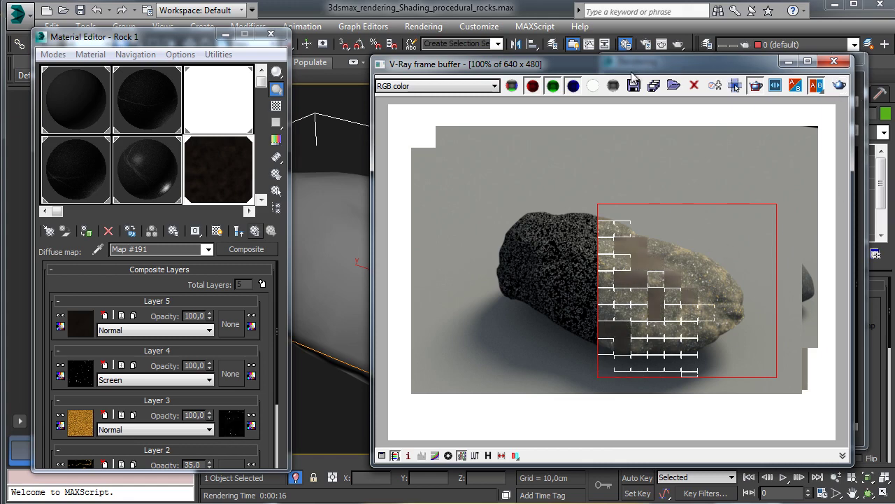
{"action": "left_click_drag", "start_coordinate": [635, 68], "coordinate": [559, 57]}
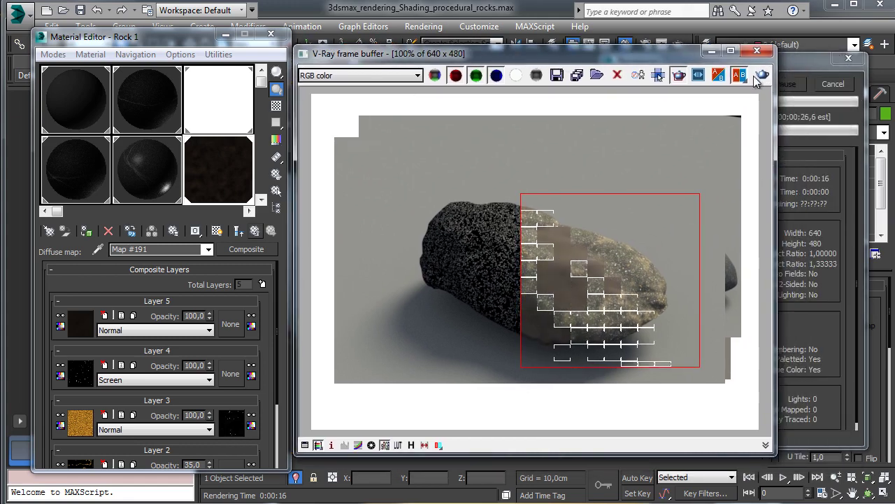
{"action": "left_click", "coordinate": [834, 89]}
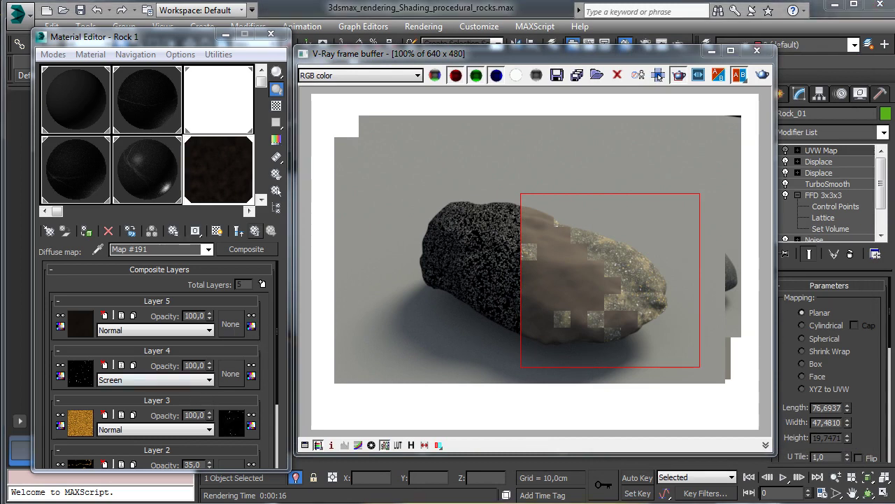
- Assign a Noise map to Layer 5's mask slot and set its noise type to Turbulence
{"action": "left_click", "coordinate": [231, 324]}
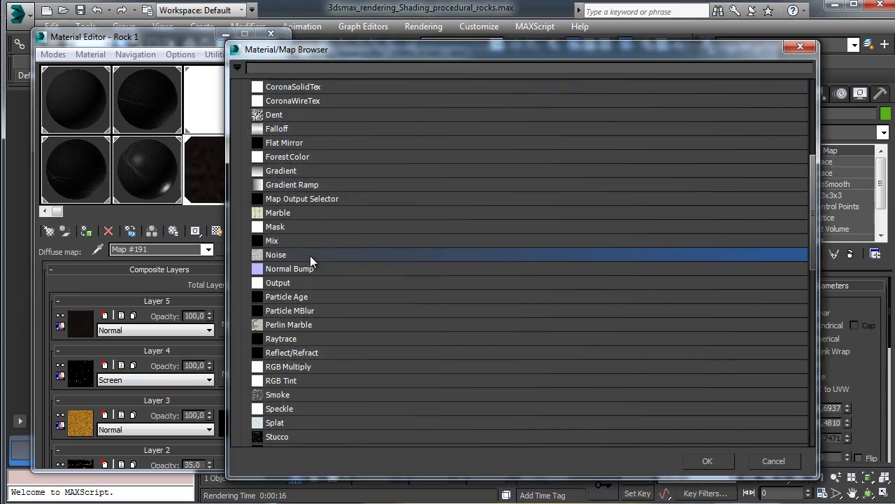
{"action": "left_click", "coordinate": [729, 462]}
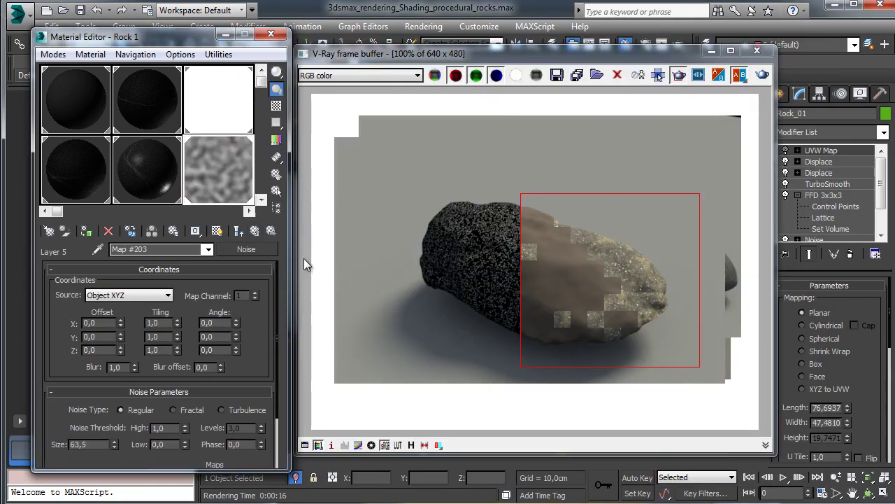
{"action": "left_click_drag", "start_coordinate": [276, 356], "coordinate": [263, 309]}
{"action": "scroll", "coordinate": [263, 310], "scroll_direction": "down", "scroll_amount": 1}
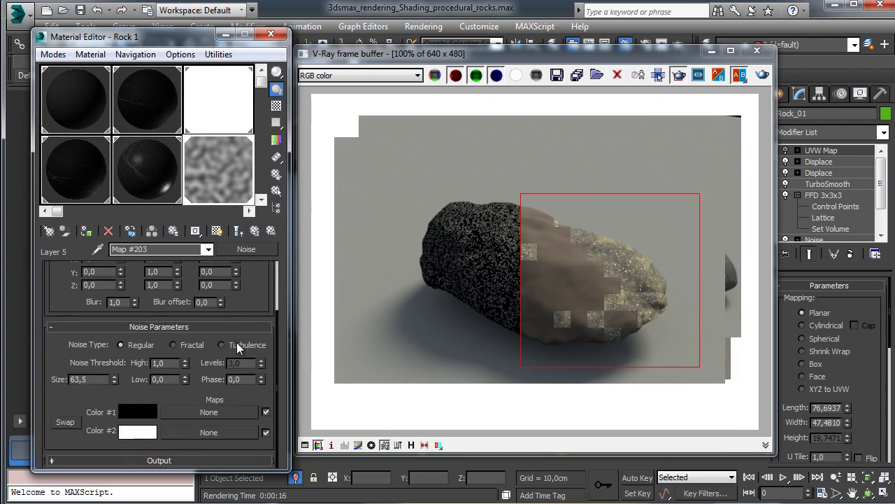
{"action": "left_click", "coordinate": [237, 342]}
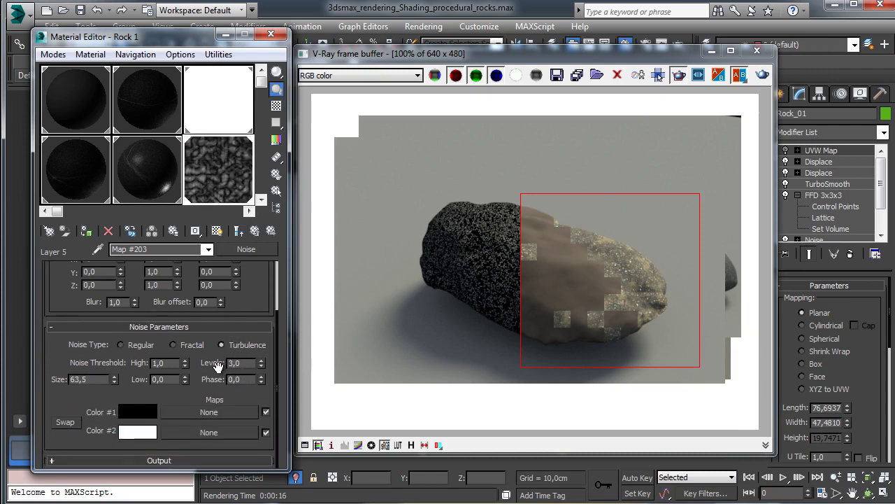
- Set the levels of Layer 5's mask Noise map to 6
{"action": "left_click", "coordinate": [246, 364]}
{"action": "type", "text": "6"}
{"action": "left_click_drag", "start_coordinate": [250, 362], "coordinate": [207, 361]}
{"action": "type", "text": "6"}
{"action": "key", "text": "Return"}
- Set the Layer 5 mask Noise map's high threshold to 0,436 and low threshold to 0,41
{"action": "double_click", "coordinate": [162, 363]}
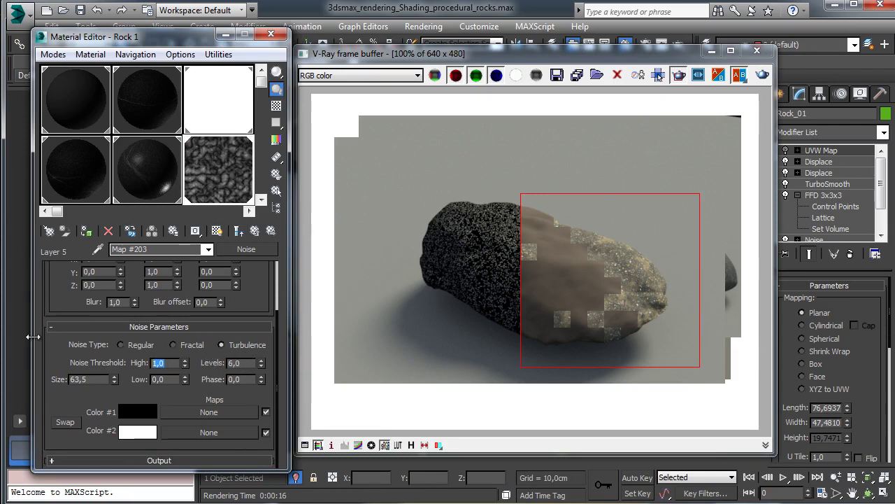
{"action": "type", "text": "0,436"}
{"action": "key", "text": "Return"}
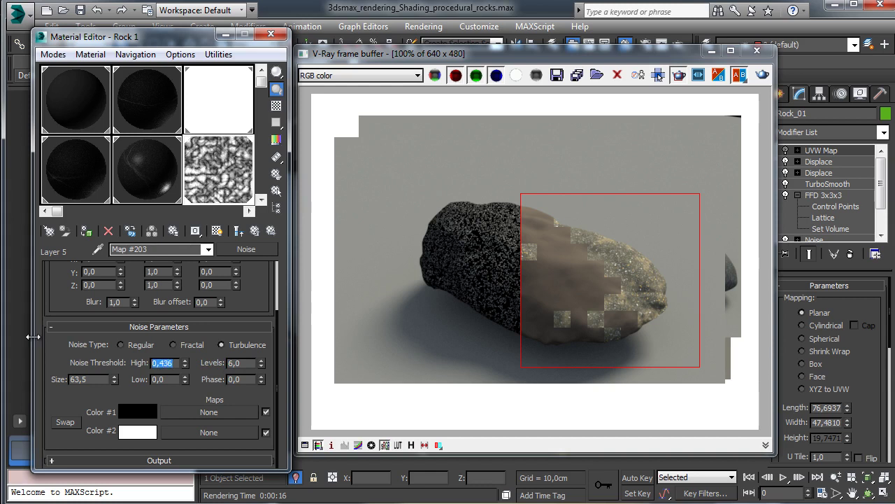
{"action": "key", "text": "Tab"}
{"action": "type", "text": "0,41"}
{"action": "key", "text": "Return"}
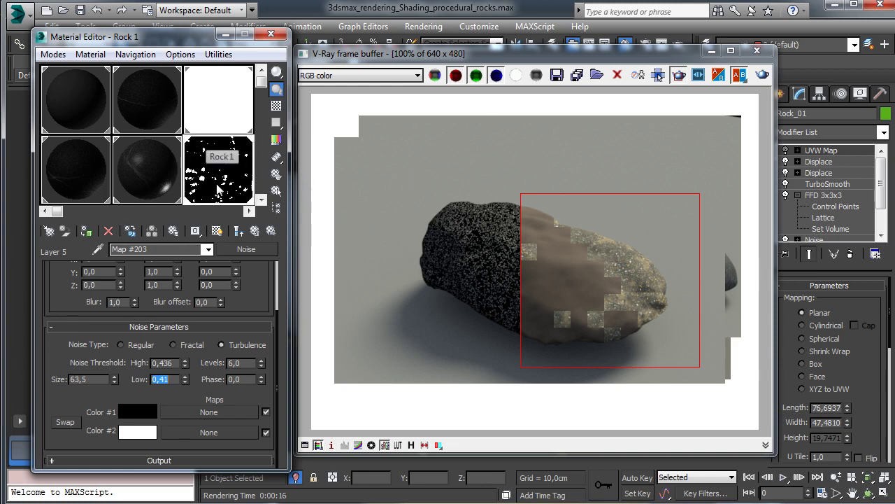
- Set the Layer 5 mask Noise map's size to 3,0 and test render the region from the Composite map
{"action": "double_click", "coordinate": [88, 379]}
{"action": "type", "text": "53,5"}
{"action": "key", "text": "Return"}
{"action": "type", "text": "3,0"}
{"action": "key", "text": "Return"}
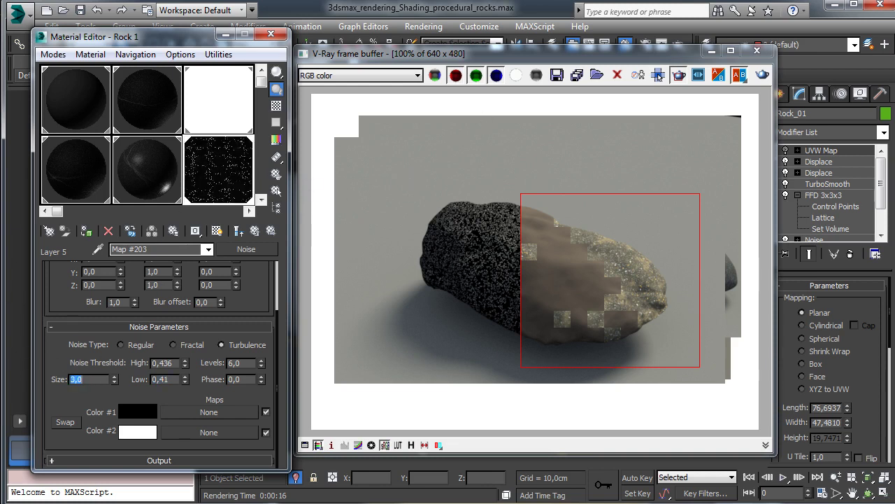
{"action": "left_click", "coordinate": [272, 230]}
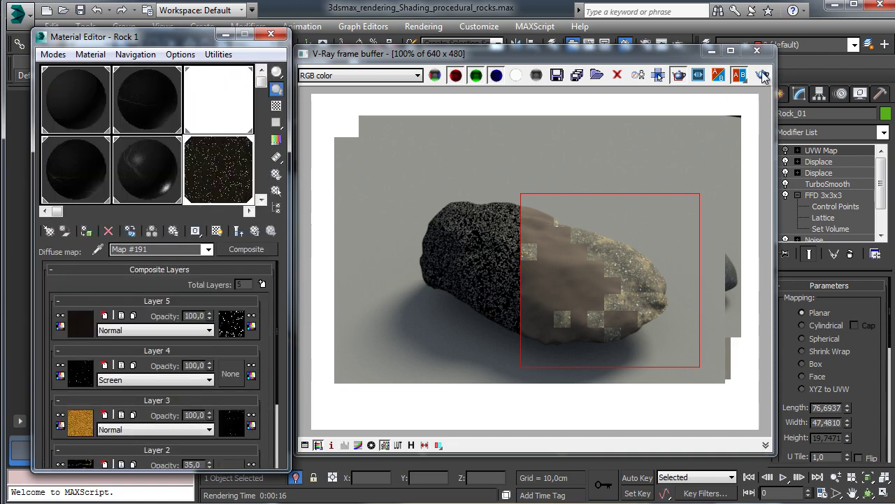
{"action": "left_click", "coordinate": [762, 75]}
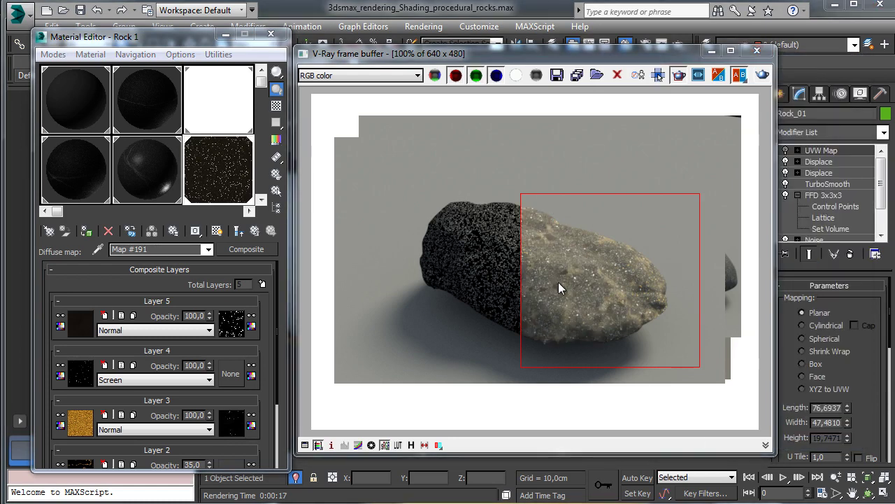
- Return to the Rock 1 material and assign a Composite map to its Bump slot
{"action": "left_click", "coordinate": [256, 231]}
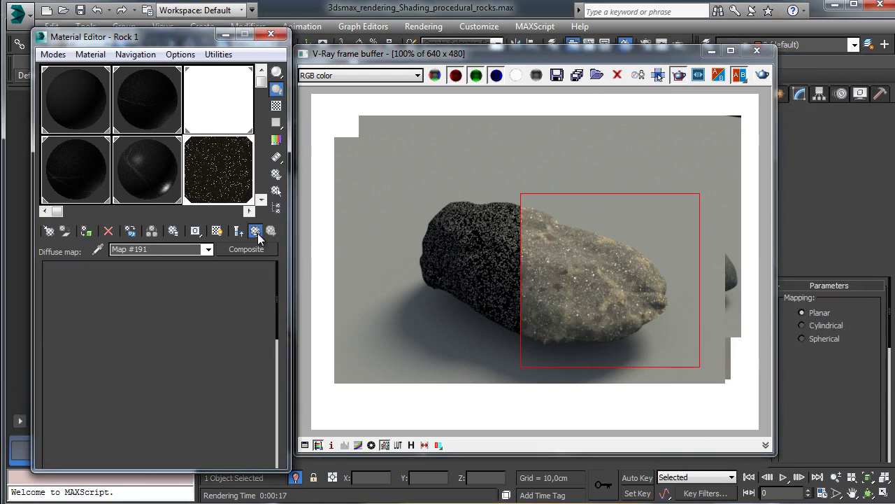
{"action": "left_click_drag", "start_coordinate": [180, 374], "coordinate": [210, 285]}
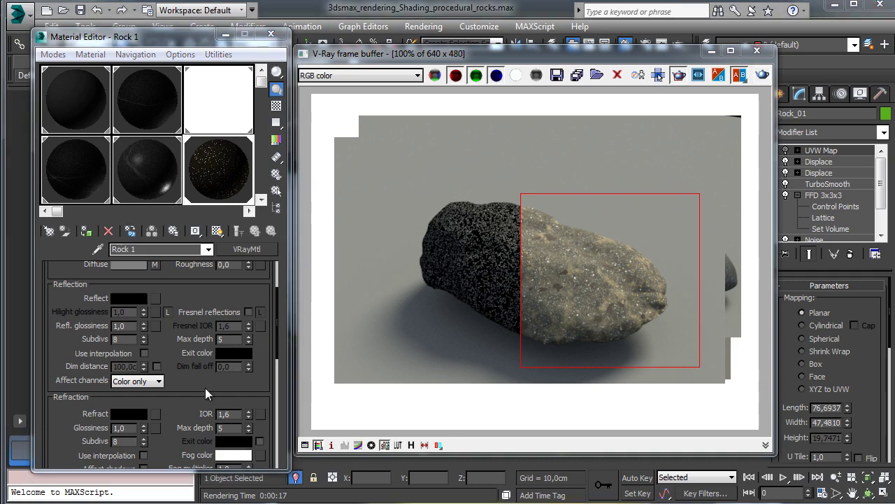
{"action": "scroll", "coordinate": [196, 337], "scroll_direction": "down", "scroll_amount": 5}
{"action": "scroll", "coordinate": [157, 396], "scroll_direction": "down", "scroll_amount": 2}
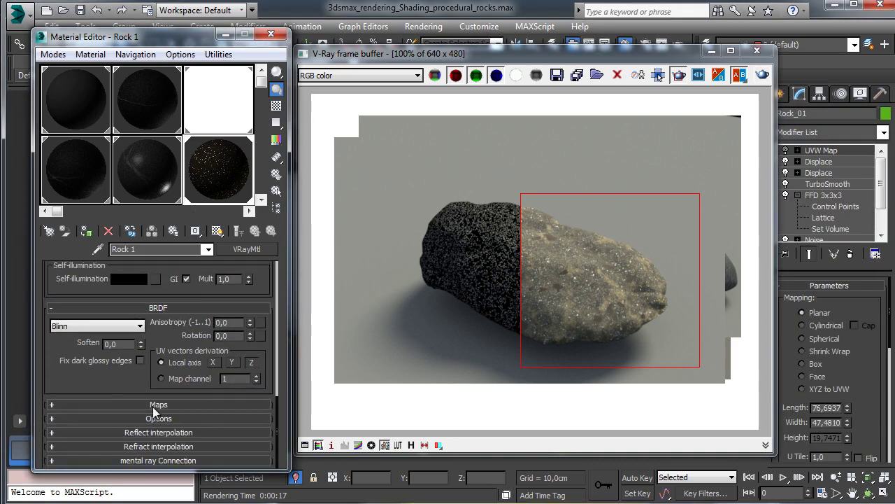
{"action": "left_click", "coordinate": [157, 404]}
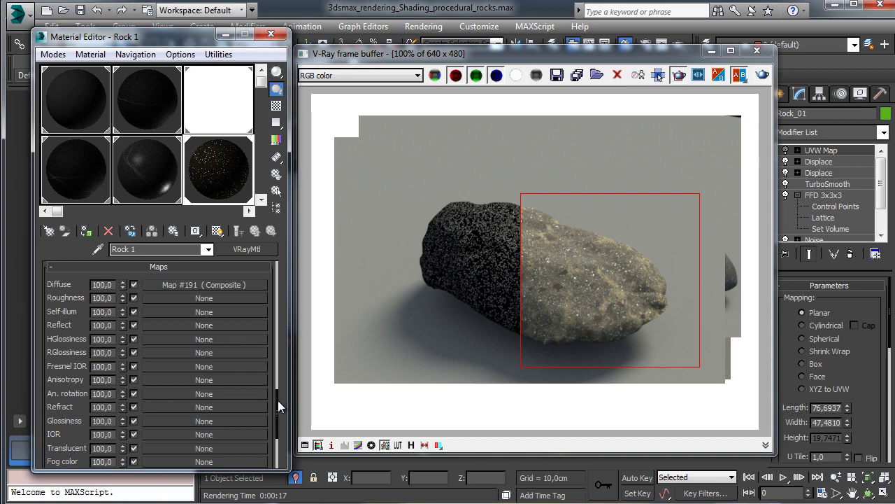
{"action": "scroll", "coordinate": [277, 400], "scroll_direction": "down", "scroll_amount": 3}
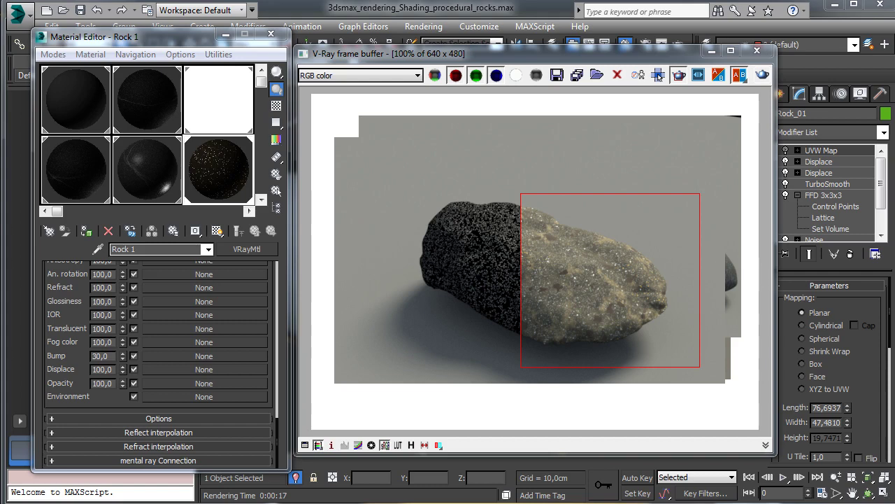
{"action": "left_click", "coordinate": [199, 357]}
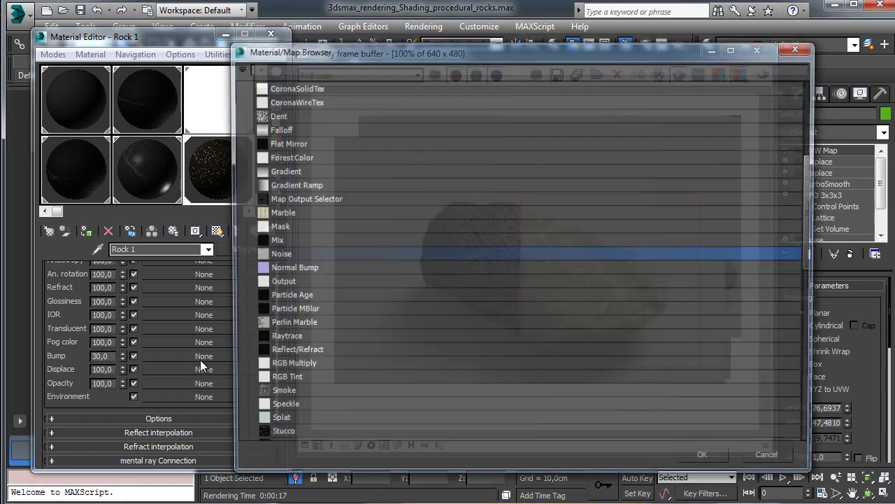
{"action": "left_click_drag", "start_coordinate": [810, 221], "coordinate": [783, 155]}
{"action": "left_click", "coordinate": [309, 162]}
{"action": "left_click", "coordinate": [707, 461]}
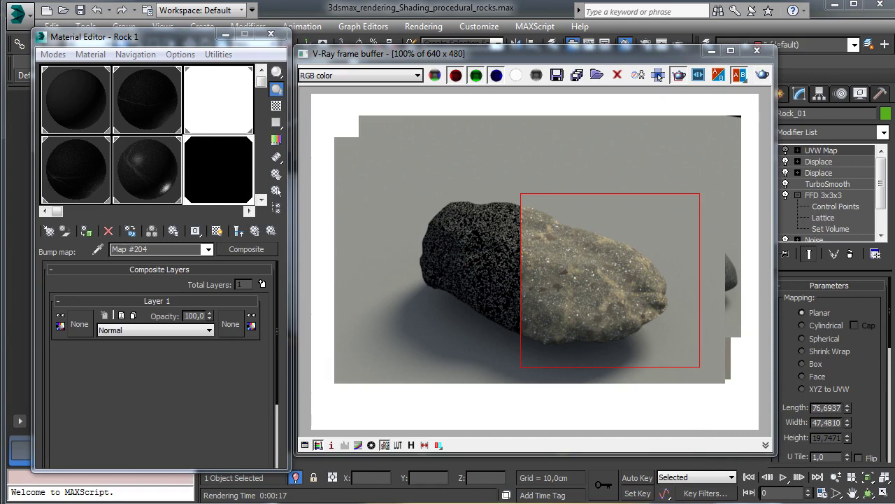
- Assign a Noise map to Layer 1 of the bump Composite map
{"action": "left_click", "coordinate": [85, 326]}
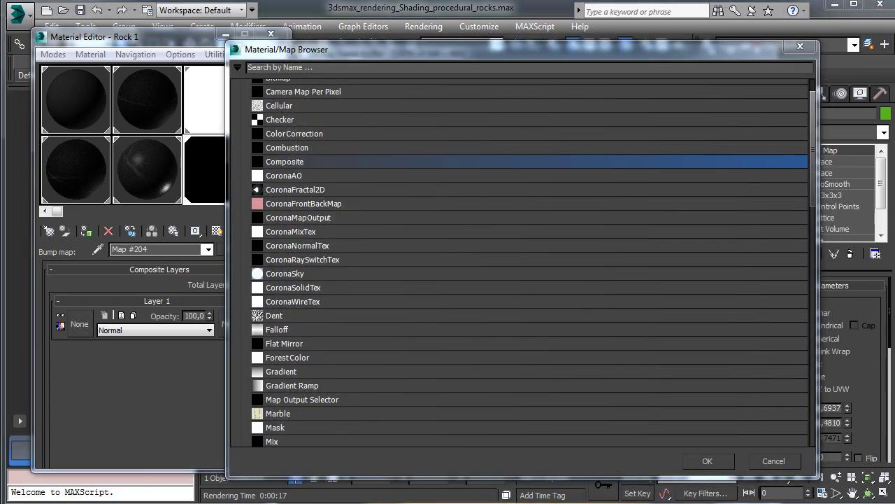
{"action": "left_click_drag", "start_coordinate": [815, 201], "coordinate": [824, 264]}
{"action": "left_click", "coordinate": [448, 274]}
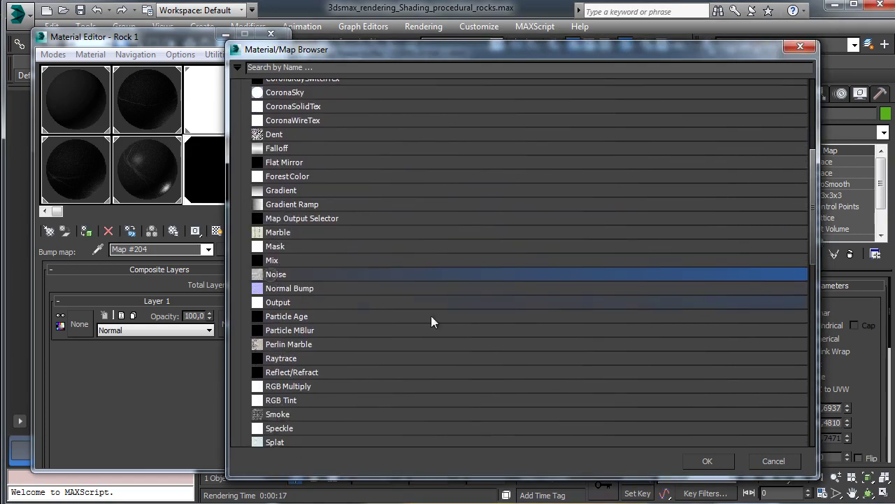
{"action": "left_click", "coordinate": [721, 463]}
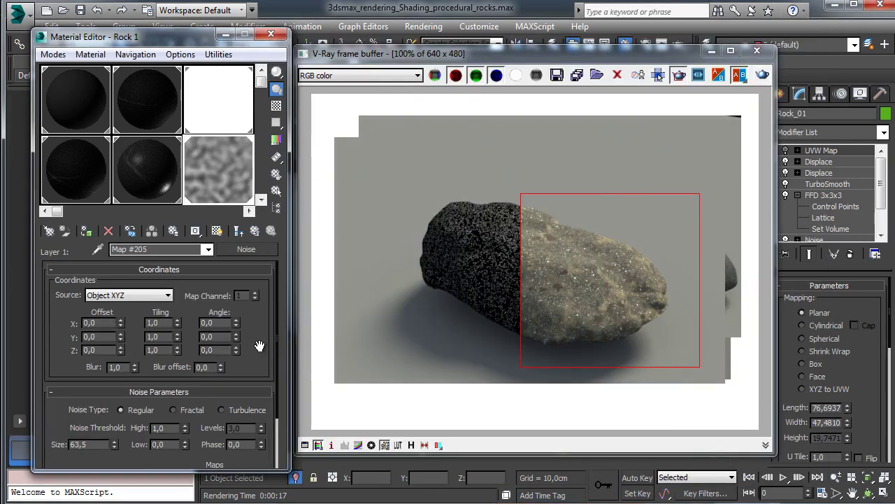
- Set the bump Layer 1 Noise map to Turbulence with levels 8 and size 3,0
{"action": "left_click_drag", "start_coordinate": [259, 345], "coordinate": [261, 262]}
{"action": "left_click", "coordinate": [248, 345]}
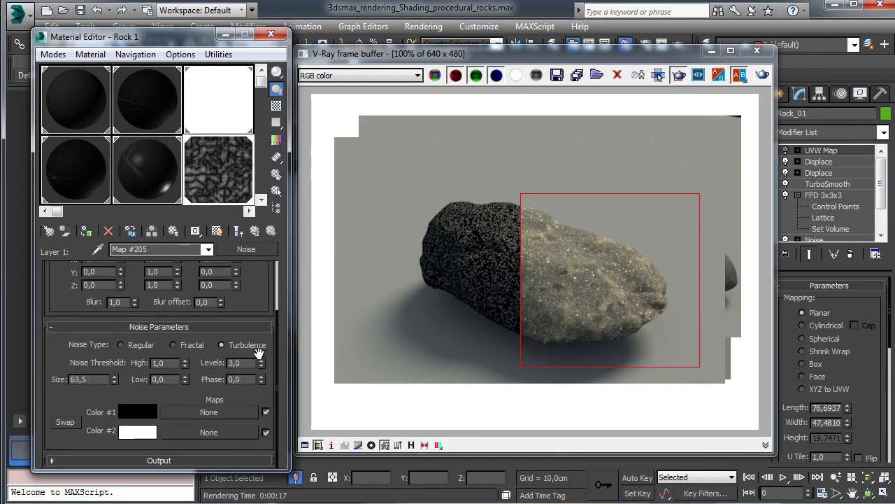
{"action": "type", "text": "8"}
{"action": "key", "text": "Return"}
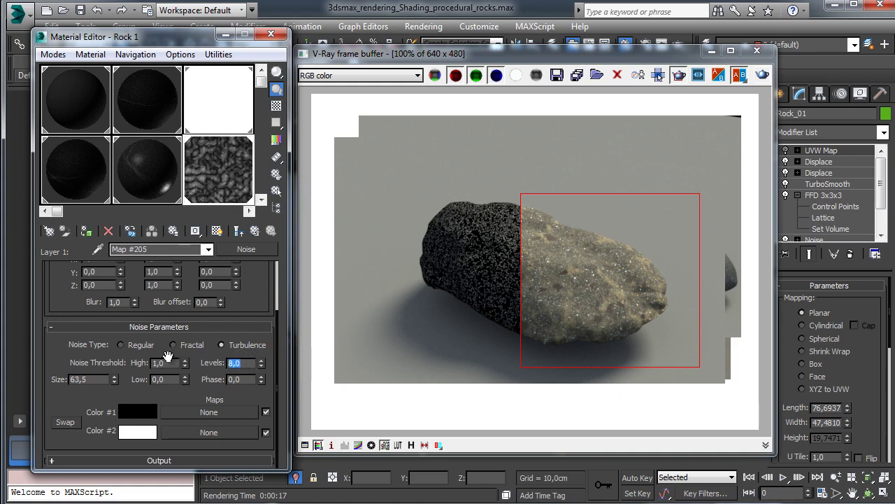
{"action": "double_click", "coordinate": [93, 379]}
{"action": "type", "text": "3"}
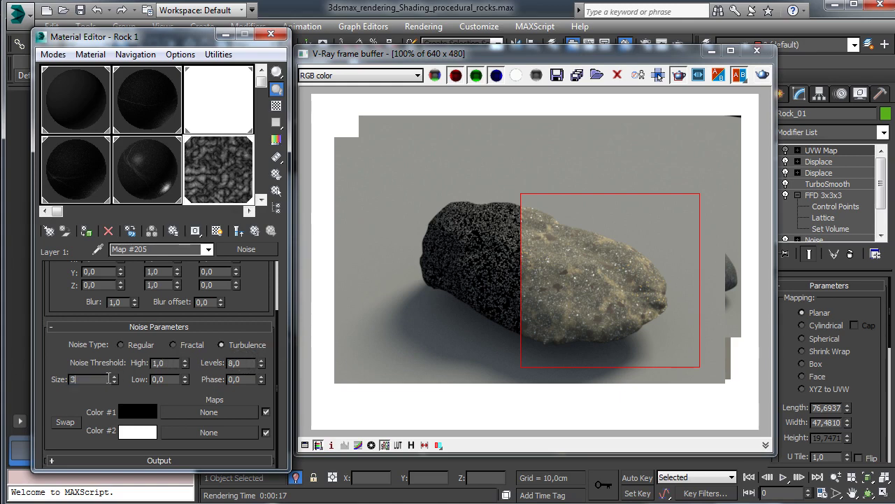
{"action": "key", "text": "Return"}
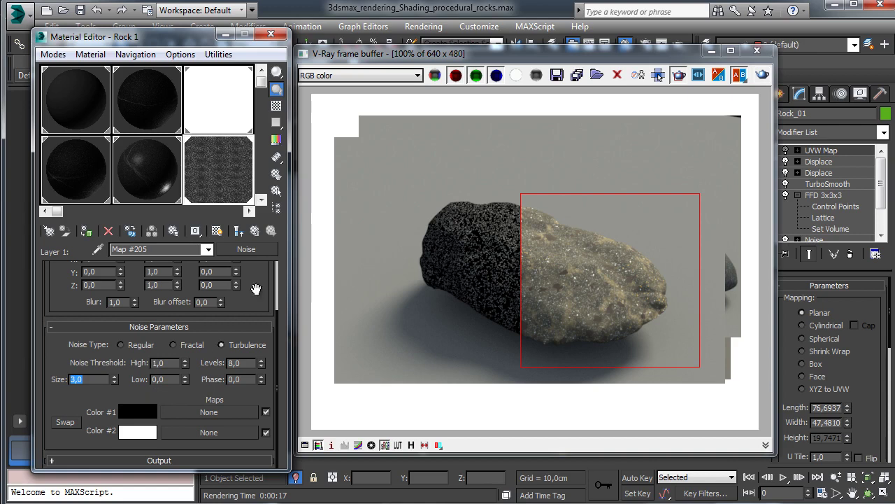
- Set the bump Layer 1 Noise map's output bump amount to 0,3, test rendering the region before and after the change
{"action": "left_click", "coordinate": [762, 75]}
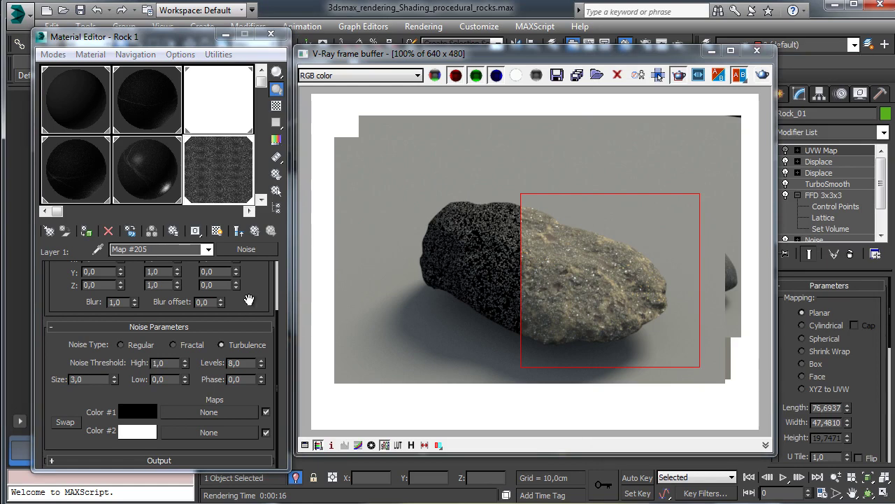
{"action": "left_click", "coordinate": [181, 458]}
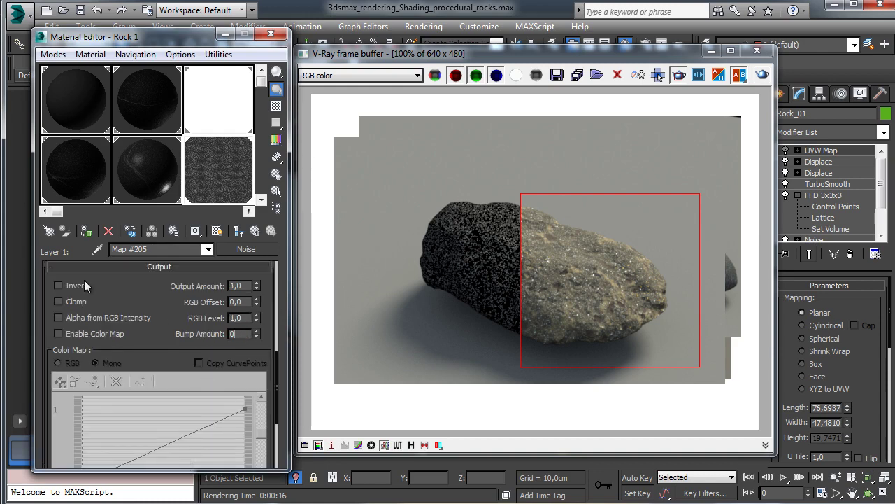
{"action": "left_click", "coordinate": [761, 75]}
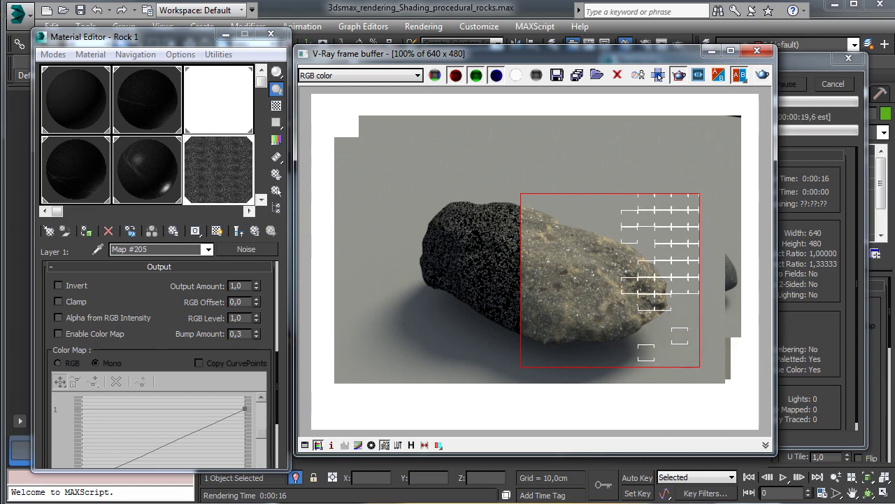
- Add a second layer to the bump Composite map and assign a Noise map to it
{"action": "left_click", "coordinate": [238, 231]}
{"action": "left_click", "coordinate": [262, 284]}
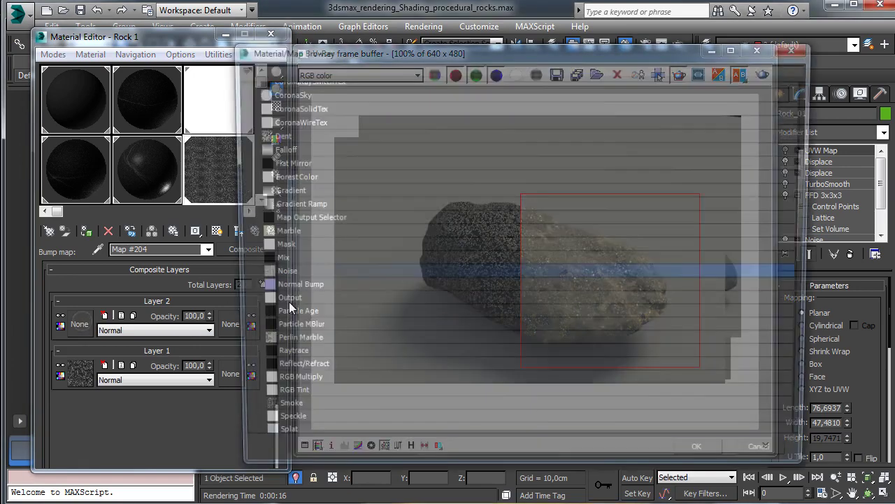
{"action": "left_click", "coordinate": [80, 324]}
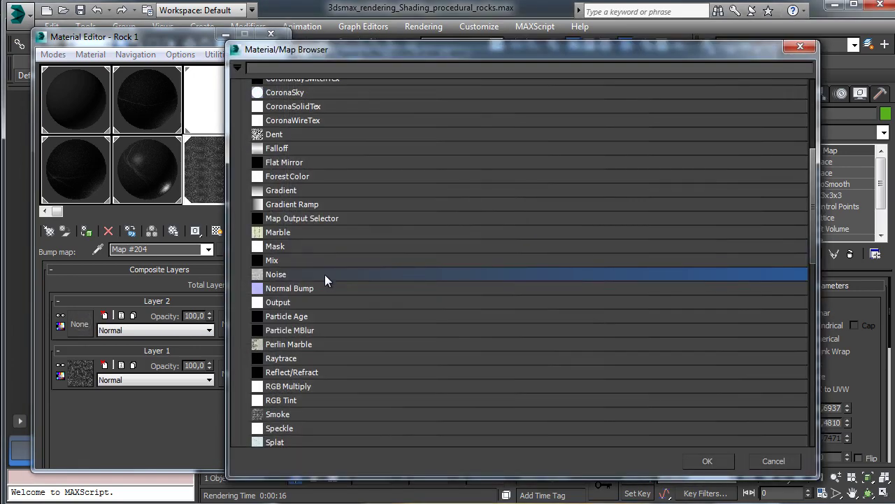
{"action": "left_click", "coordinate": [706, 461]}
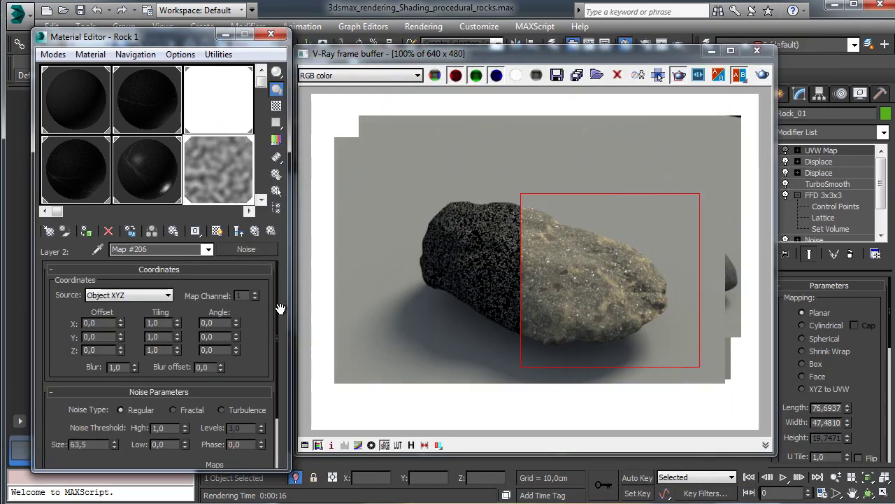
- Set the bump Layer 2 Noise map to Turbulence with high threshold 0,436 and low threshold 0,41
{"action": "left_click_drag", "start_coordinate": [251, 340], "coordinate": [270, 275]}
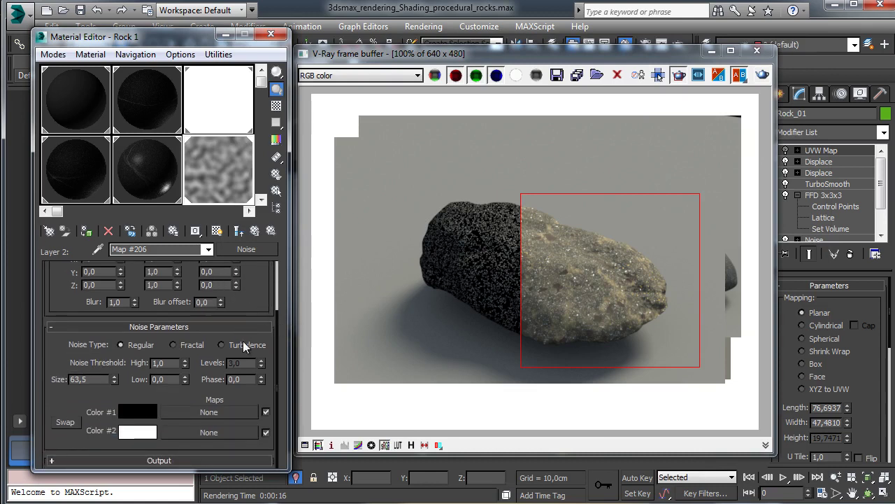
{"action": "left_click", "coordinate": [218, 345]}
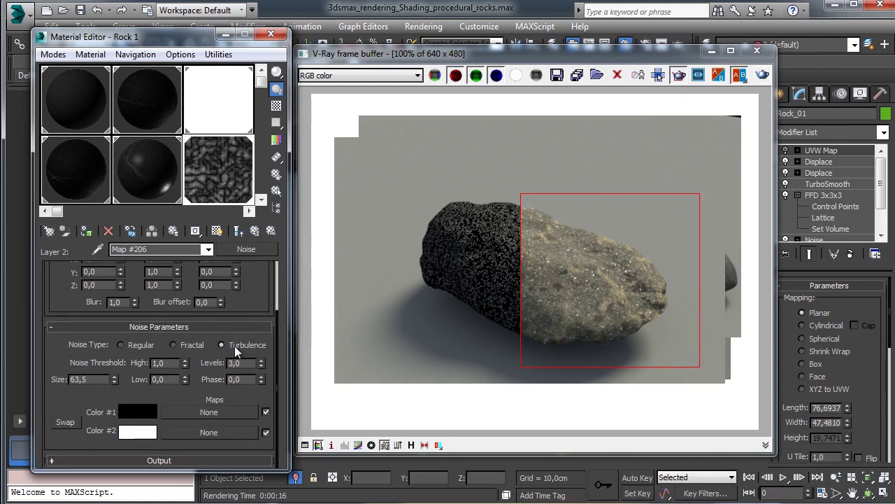
{"action": "double_click", "coordinate": [160, 362]}
{"action": "type", "text": "0,436"}
{"action": "key", "text": "Return"}
{"action": "key", "text": "Tab"}
{"action": "type", "text": "0,41"}
{"action": "key", "text": "Return"}
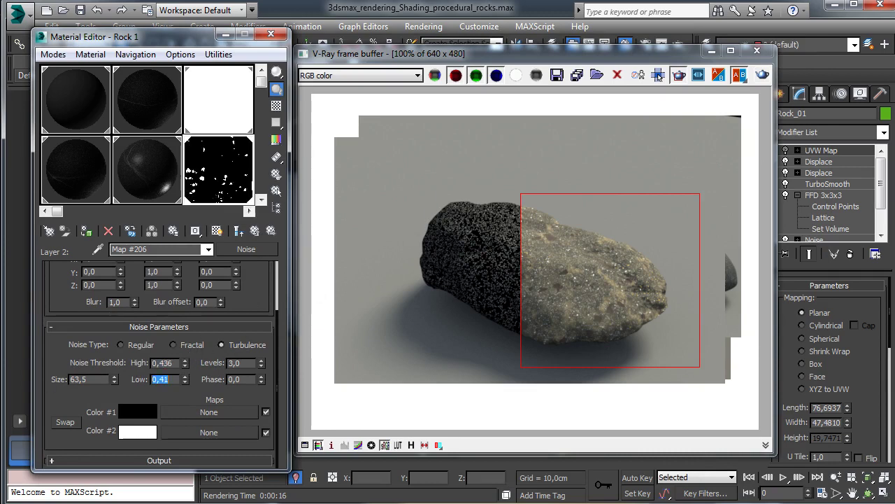
- Set the bump Layer 2 Noise map's levels to 6 and size to 3, and swap its two colors
{"action": "double_click", "coordinate": [238, 363]}
{"action": "type", "text": "6"}
{"action": "key", "text": "Return"}
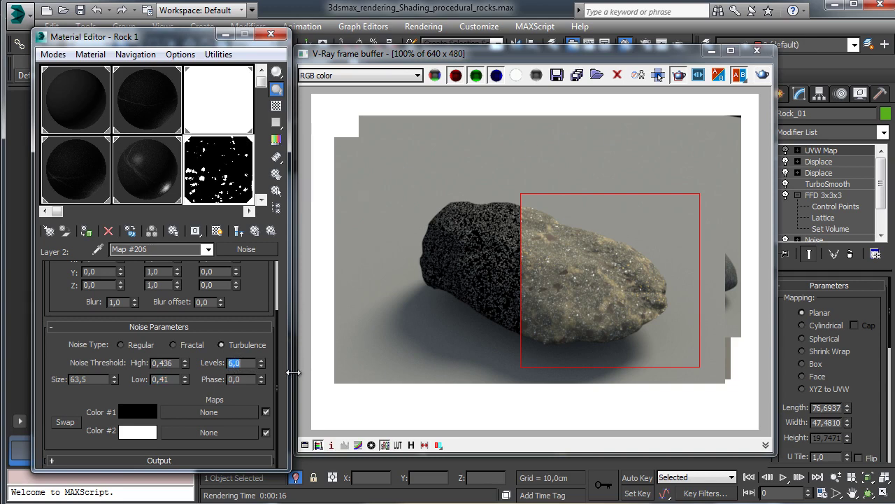
{"action": "left_click", "coordinate": [63, 422]}
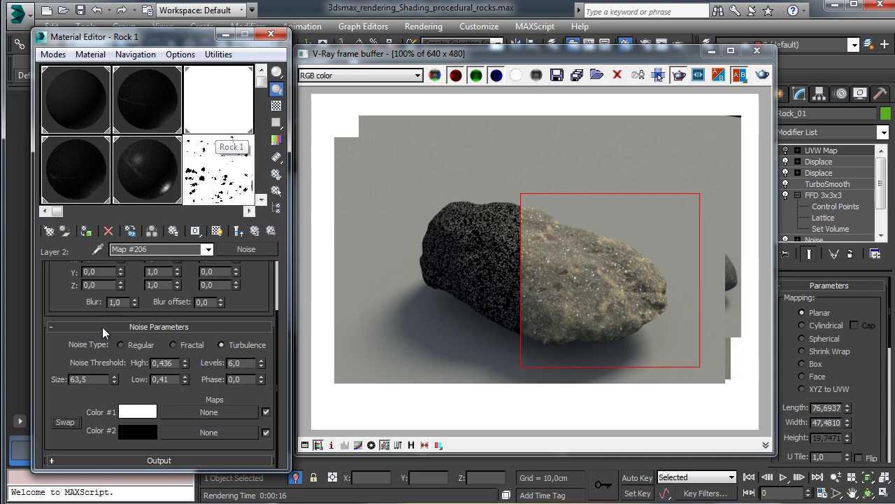
{"action": "type", "text": "3"}
{"action": "key", "text": "Return"}
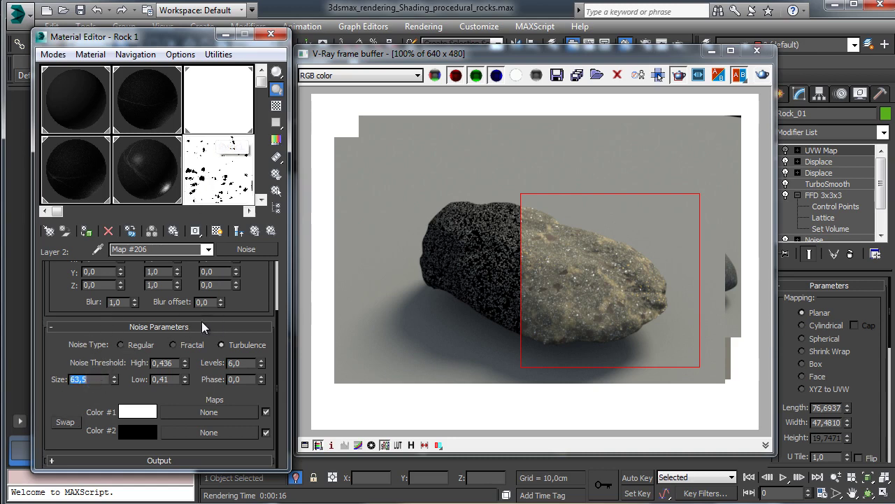
- Set the output bump amount of the bump Layer 2 Noise map to -0,5
{"action": "left_click", "coordinate": [250, 456]}
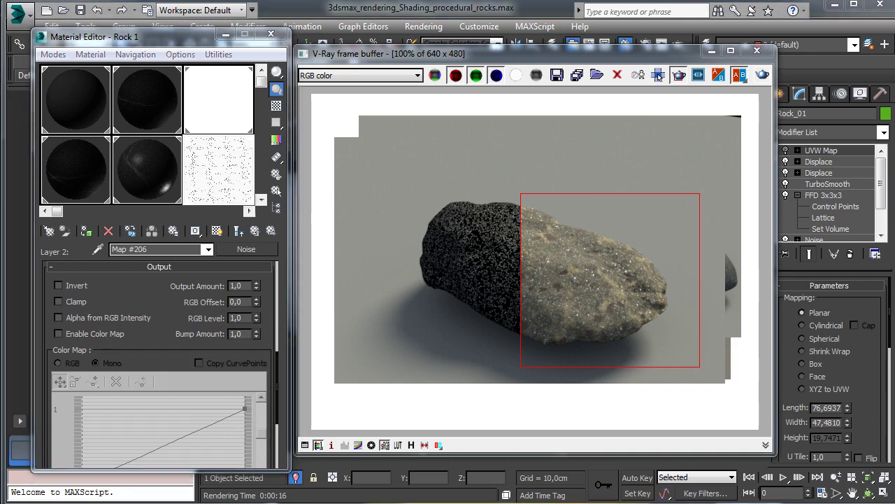
{"action": "double_click", "coordinate": [246, 334]}
{"action": "type", "text": "-0,5"}
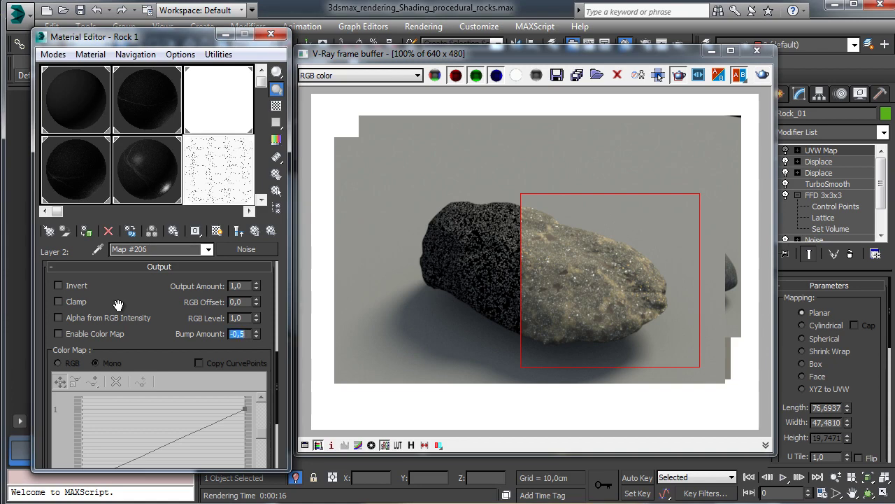
- Set Layer 2 of the bump Composite map to Multiply blending and test render the region
{"action": "left_click", "coordinate": [255, 231]}
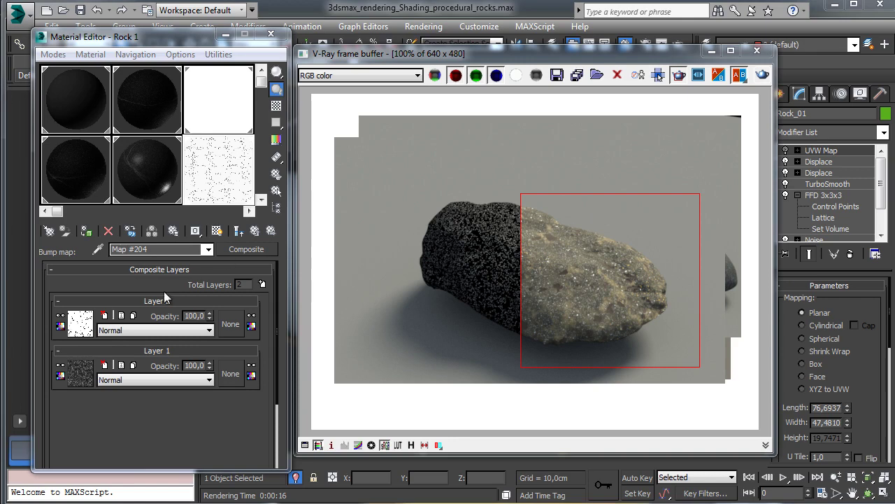
{"action": "left_click", "coordinate": [136, 330]}
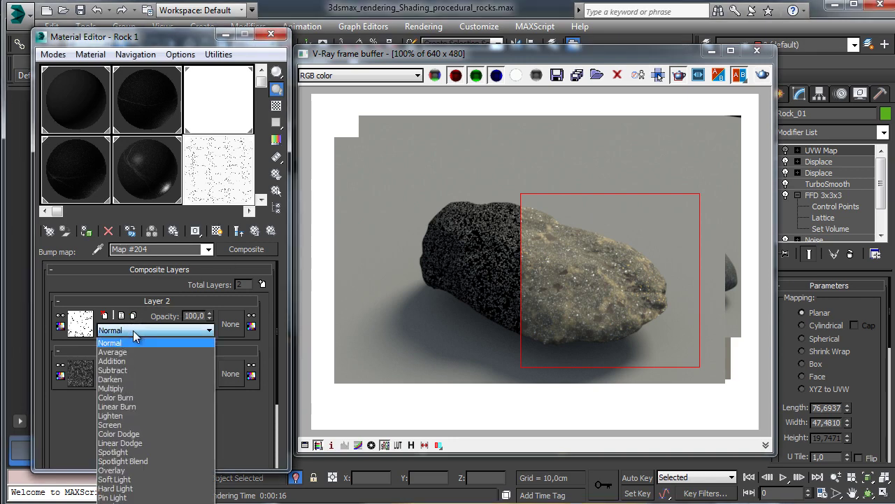
{"action": "left_click", "coordinate": [112, 388]}
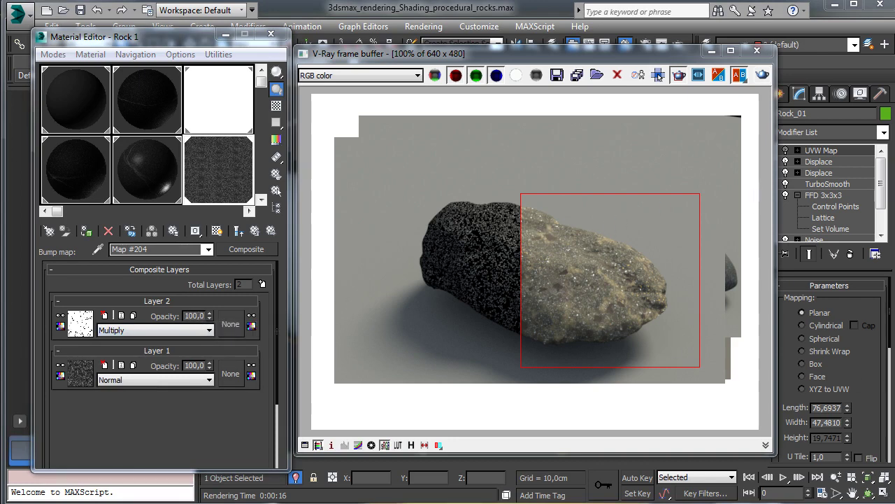
{"action": "left_click", "coordinate": [762, 77]}
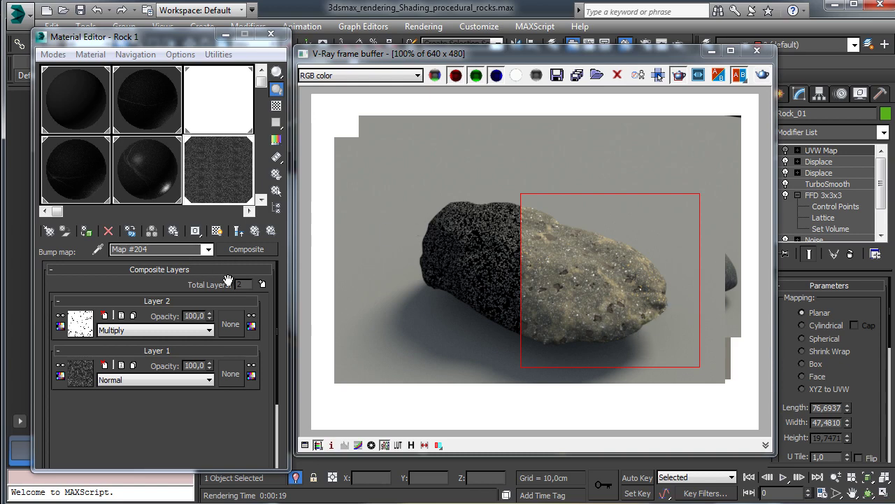
- Set the rock's TurboSmooth render iterations to 8 and test render a region enclosing the whole rock
{"action": "key", "text": "Up"}
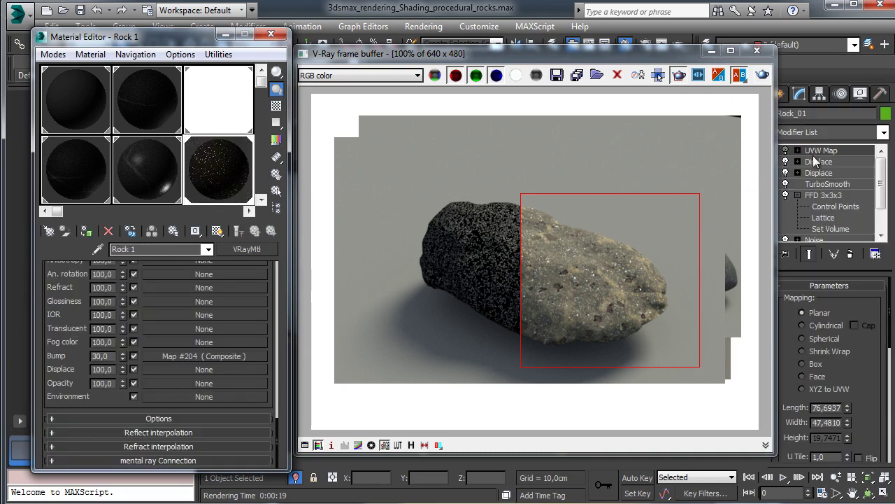
{"action": "left_click", "coordinate": [824, 183]}
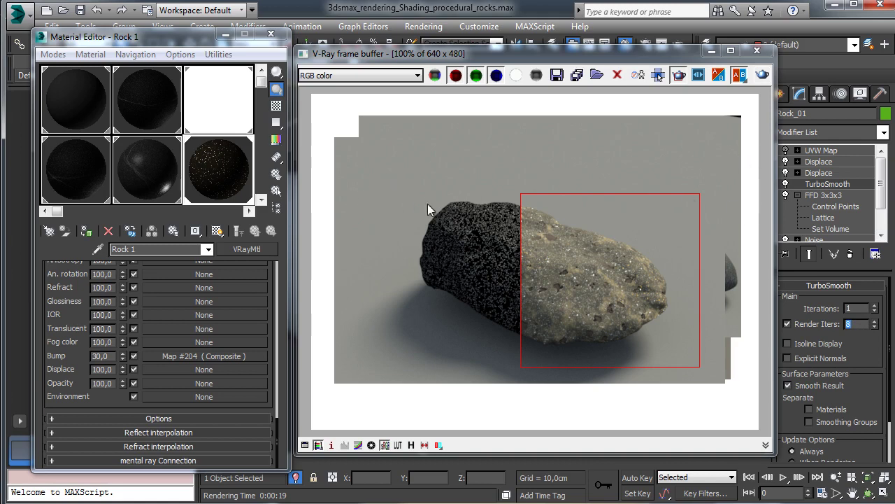
{"action": "left_click_drag", "start_coordinate": [391, 178], "coordinate": [715, 369]}
{"action": "left_click", "coordinate": [762, 76]}
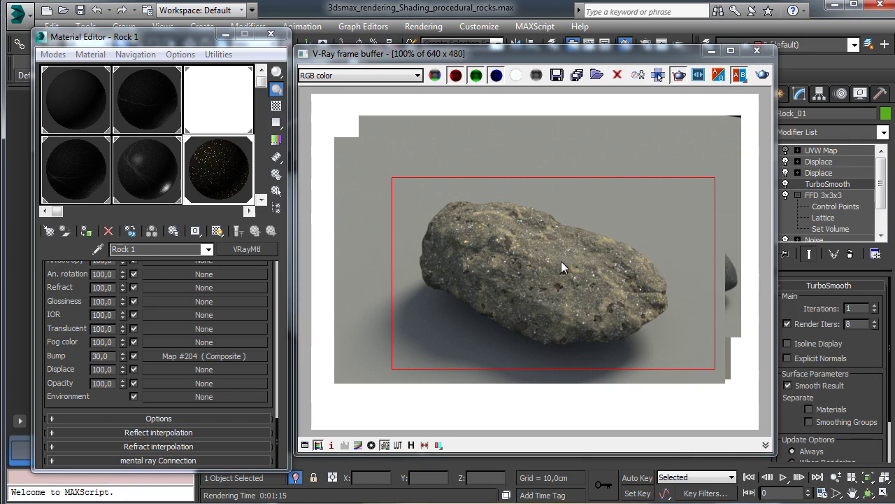
- Enable Fresnel reflections on the Rock 1 material and set its reflection glossiness to 0,7
{"action": "scroll", "coordinate": [273, 292], "scroll_direction": "up", "scroll_amount": 10}
{"action": "scroll", "coordinate": [658, 76], "scroll_direction": "up", "scroll_amount": 2}
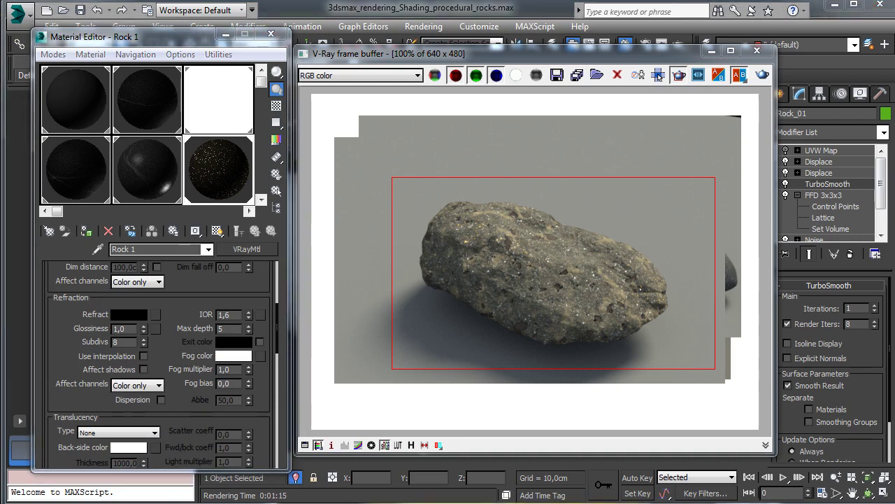
{"action": "scroll", "coordinate": [182, 298], "scroll_direction": "up", "scroll_amount": 3}
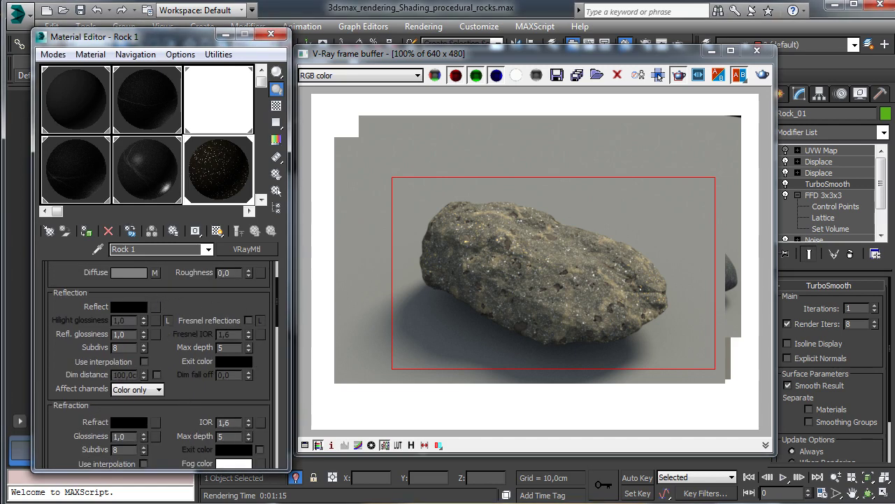
{"action": "left_click", "coordinate": [248, 320]}
{"action": "double_click", "coordinate": [126, 334]}
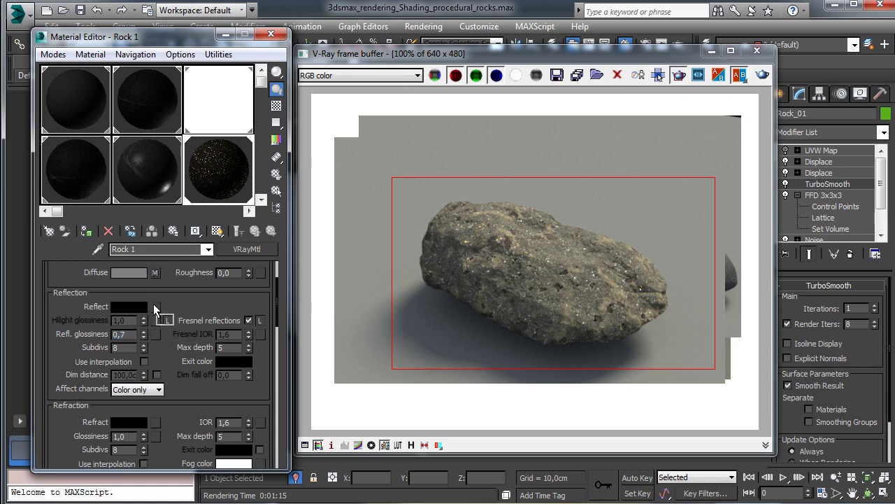
- Duplicate the diffuse Composite map into the Reflect slot with the Copy method and open the duplicate
{"action": "left_click_drag", "start_coordinate": [156, 308], "coordinate": [156, 309]}
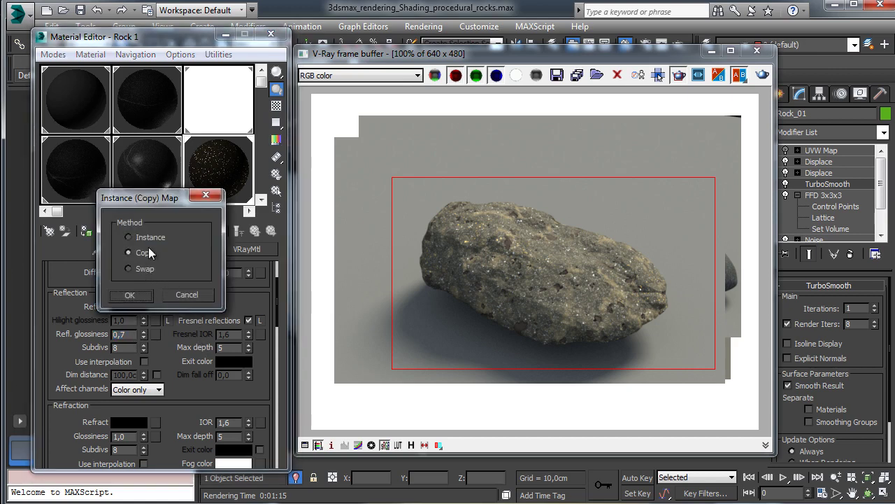
{"action": "left_click", "coordinate": [130, 296]}
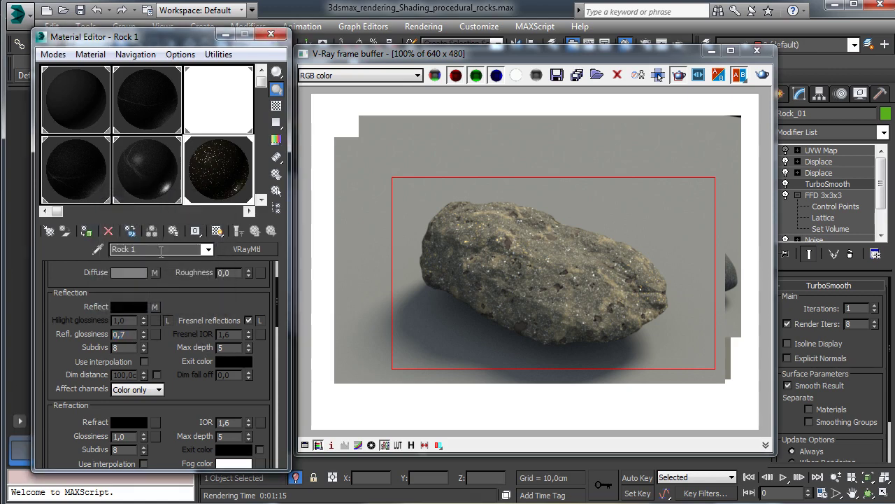
{"action": "left_click", "coordinate": [156, 305]}
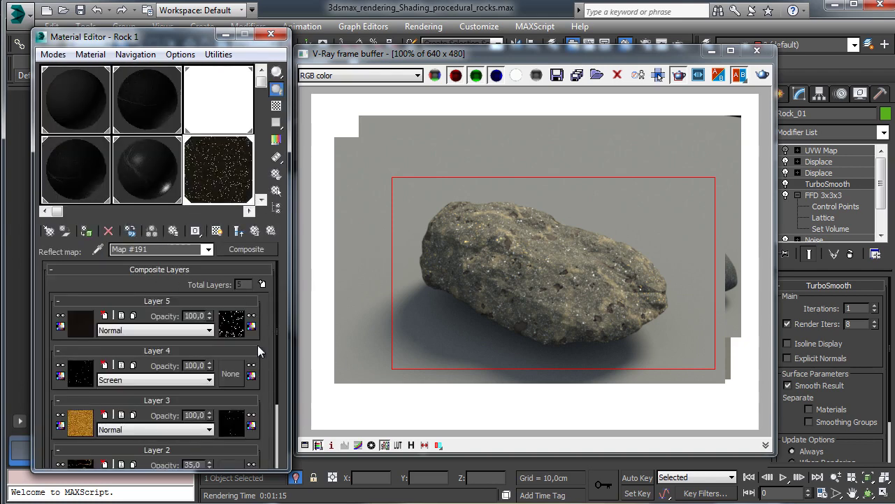
- In the reflect Composite's Layer 1 Cellular map, clear the second division color's Noise map and set that color's value to 88
{"action": "left_click_drag", "start_coordinate": [277, 349], "coordinate": [301, 461]}
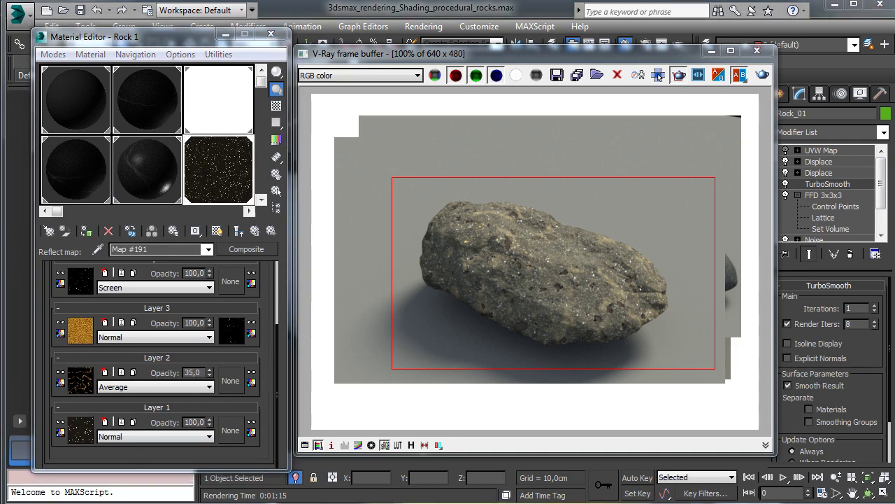
{"action": "left_click", "coordinate": [81, 430]}
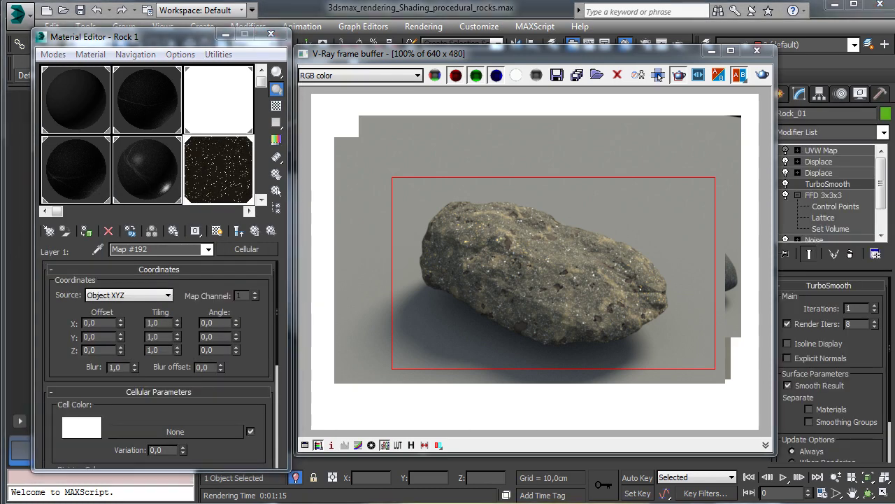
{"action": "scroll", "coordinate": [64, 309], "scroll_direction": "down", "scroll_amount": 5}
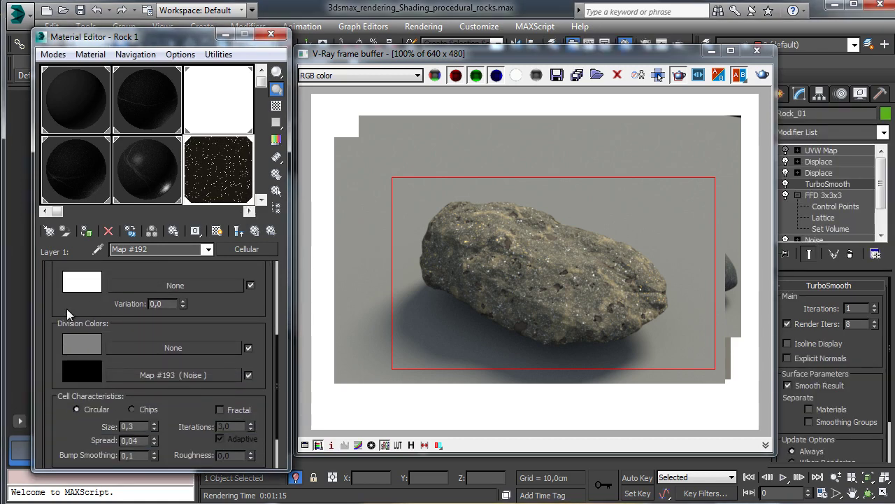
{"action": "left_click_drag", "start_coordinate": [189, 378], "coordinate": [174, 291]}
{"action": "left_click", "coordinate": [84, 378]}
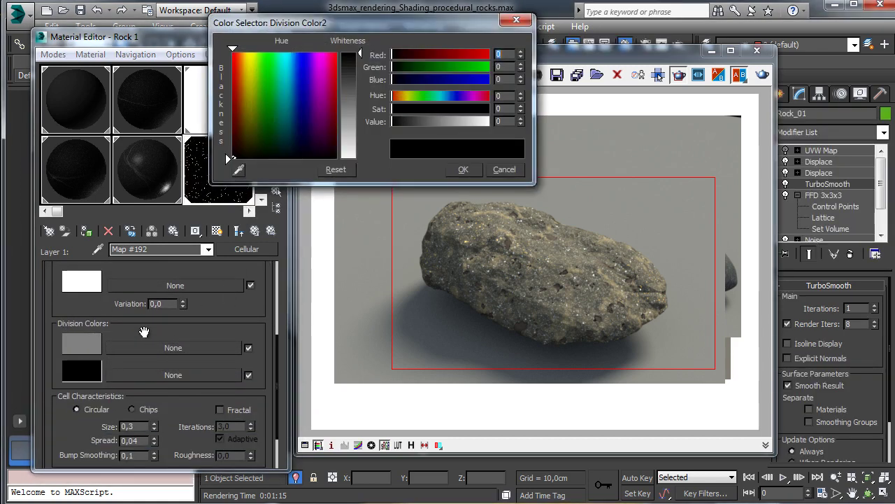
{"action": "left_click", "coordinate": [413, 121]}
{"action": "left_click_drag", "start_coordinate": [418, 120], "coordinate": [425, 118]}
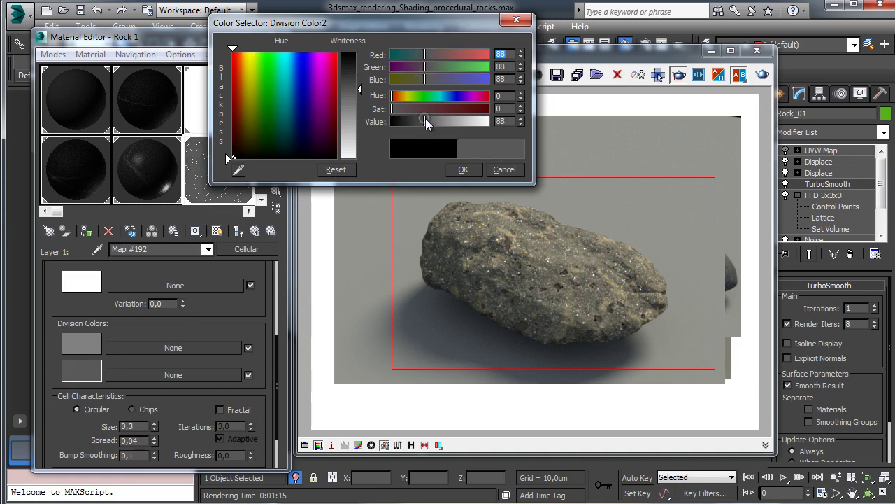
{"action": "left_click", "coordinate": [470, 172]}
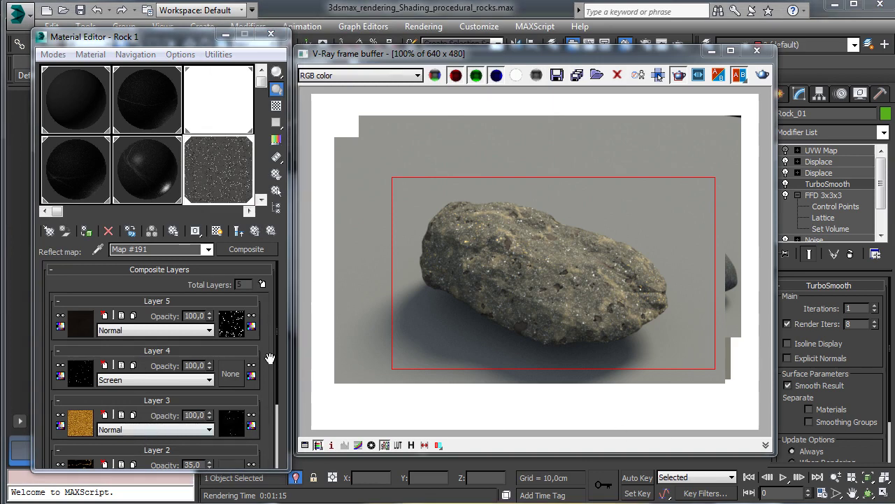
- Set the cell color to white in the Cellular map nested in the reflect Composite's Layer 2 Noise map
{"action": "scroll", "coordinate": [279, 366], "scroll_direction": "down", "scroll_amount": 3}
{"action": "left_click", "coordinate": [77, 392]}
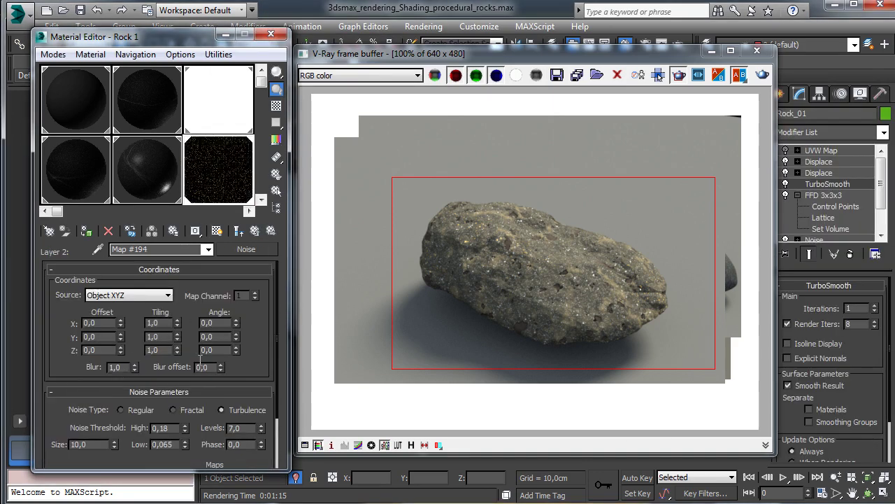
{"action": "scroll", "coordinate": [196, 398], "scroll_direction": "down", "scroll_amount": 2}
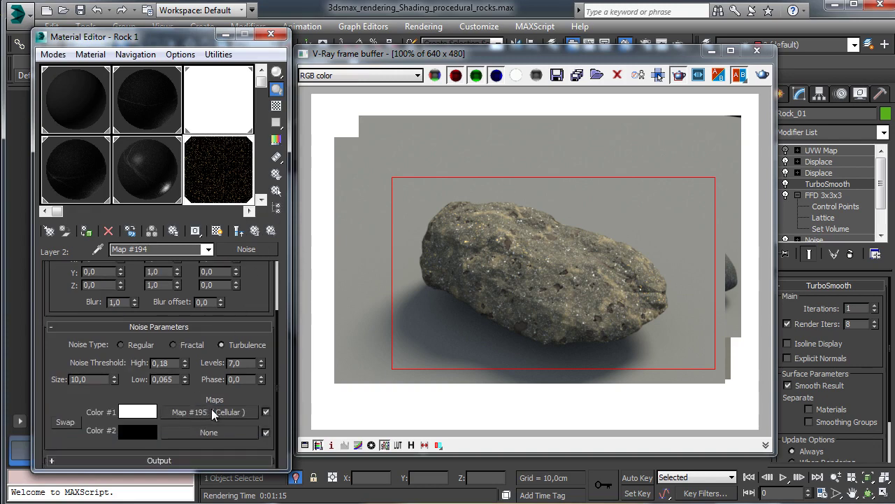
{"action": "left_click", "coordinate": [211, 411]}
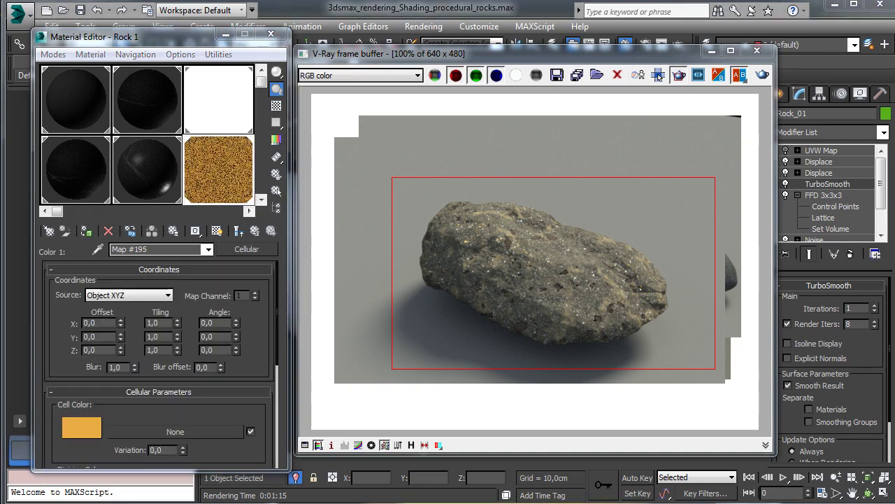
{"action": "scroll", "coordinate": [216, 419], "scroll_direction": "down", "scroll_amount": 3}
{"action": "left_click", "coordinate": [73, 330]}
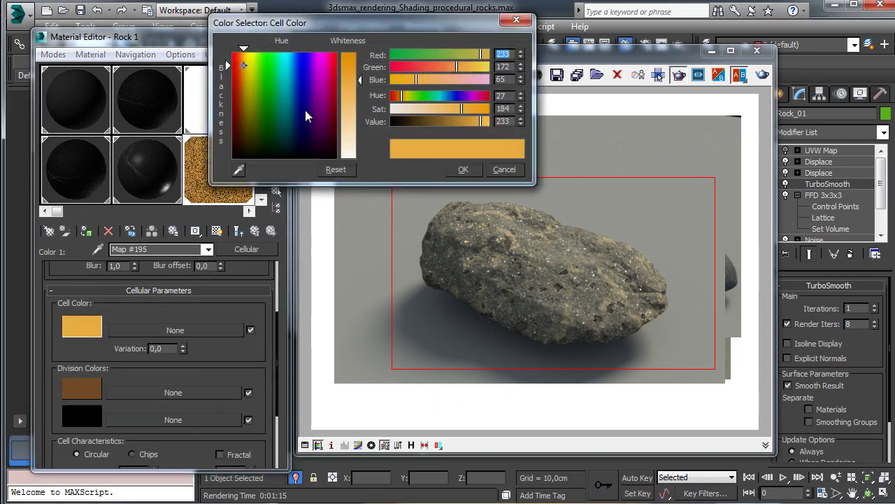
{"action": "left_click_drag", "start_coordinate": [357, 100], "coordinate": [358, 160]}
{"action": "left_click", "coordinate": [464, 170]}
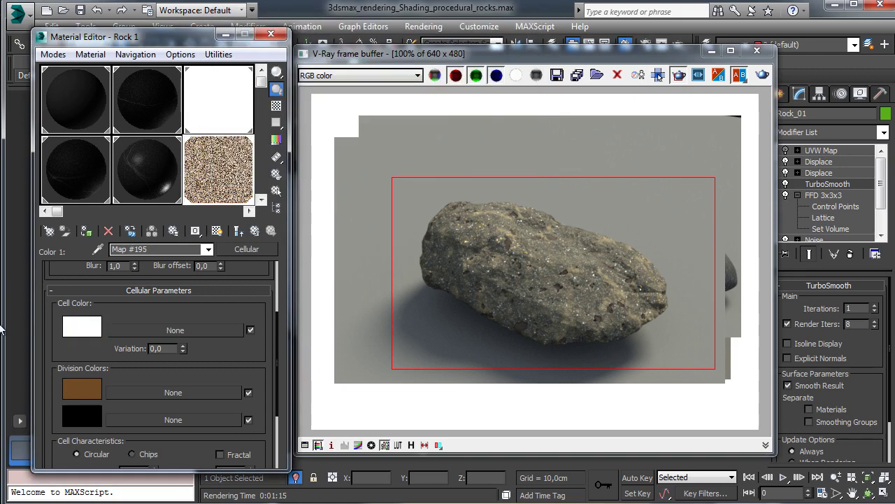
- Set the saturation of the nested Cellular map's first division color to 0 and return to the reflect Composite
{"action": "left_click", "coordinate": [81, 392]}
{"action": "left_click_drag", "start_coordinate": [412, 107], "coordinate": [392, 109]}
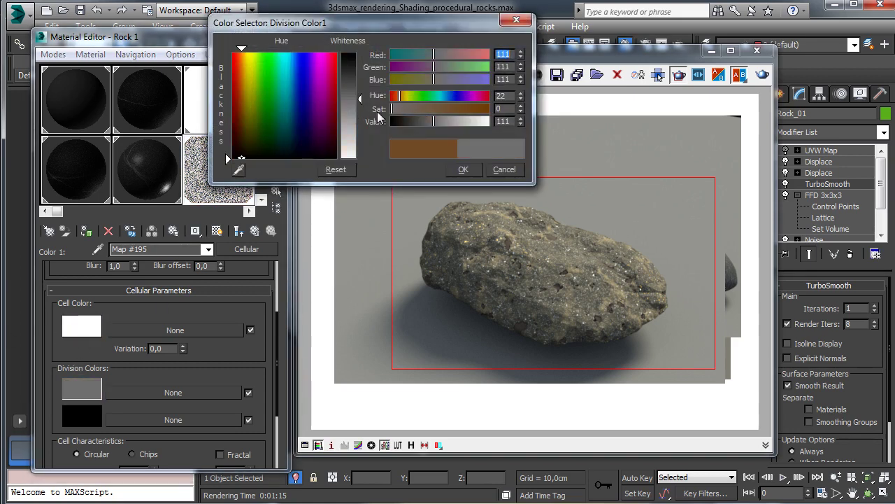
{"action": "left_click", "coordinate": [463, 169]}
{"action": "left_click", "coordinate": [256, 230]}
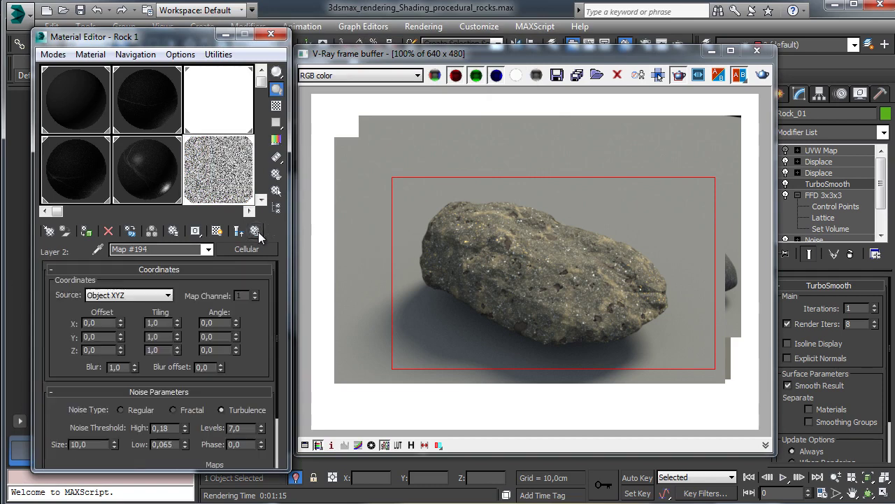
{"action": "left_click", "coordinate": [256, 230]}
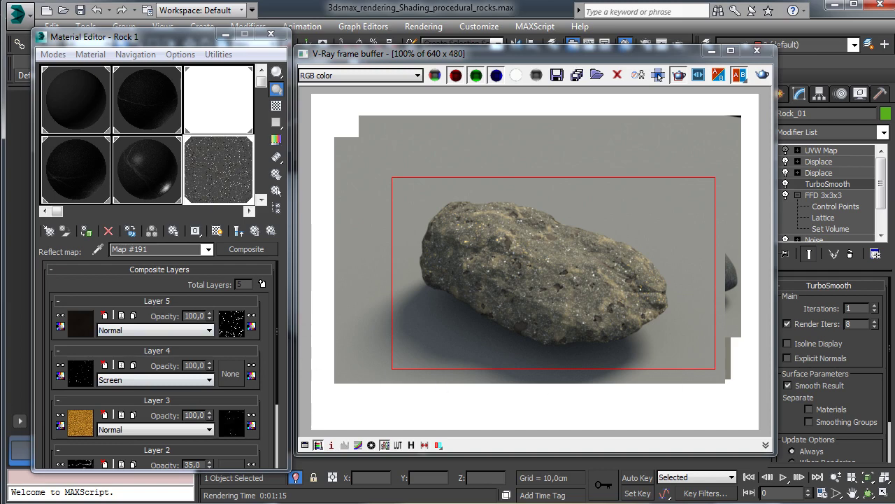
- Remove the saturation from both colors of the Noise map in Layer 3 of the reflect Composite
{"action": "left_click", "coordinate": [87, 424]}
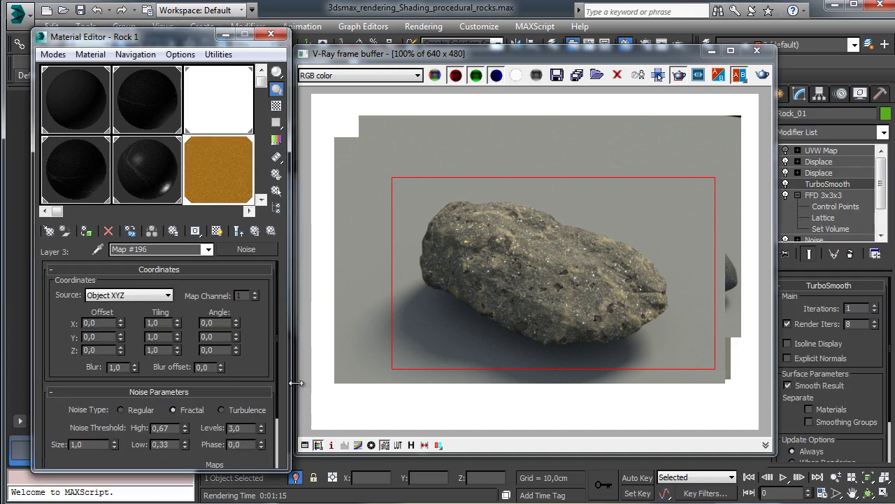
{"action": "scroll", "coordinate": [259, 348], "scroll_direction": "down", "scroll_amount": 3}
{"action": "left_click", "coordinate": [133, 414]}
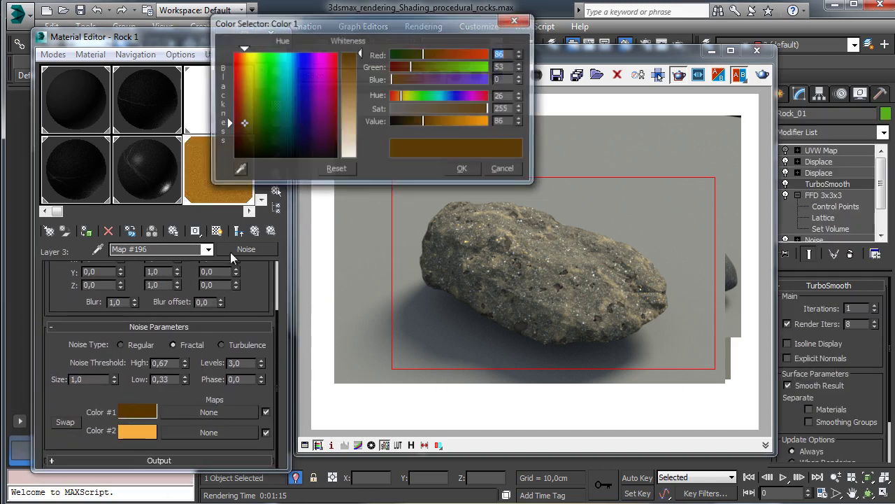
{"action": "left_click_drag", "start_coordinate": [390, 112], "coordinate": [351, 108]}
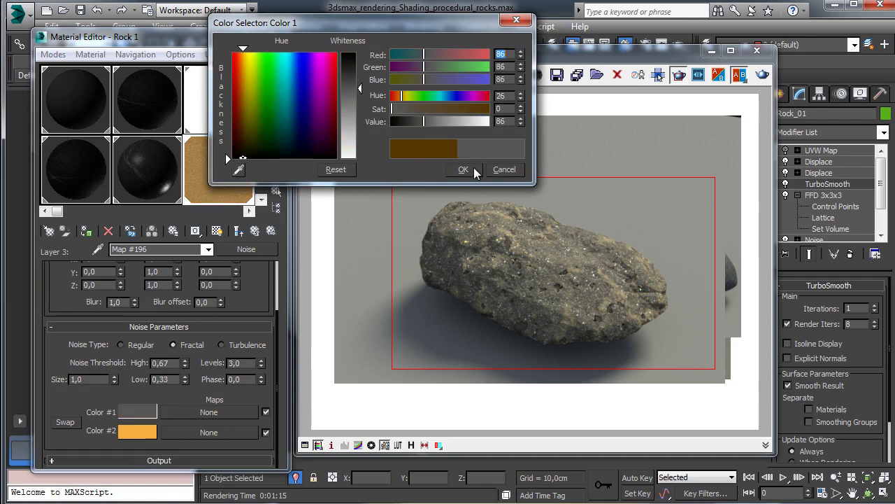
{"action": "left_click", "coordinate": [463, 169]}
{"action": "left_click", "coordinate": [140, 431]}
{"action": "left_click_drag", "start_coordinate": [403, 112], "coordinate": [390, 110]}
{"action": "left_click", "coordinate": [464, 169]}
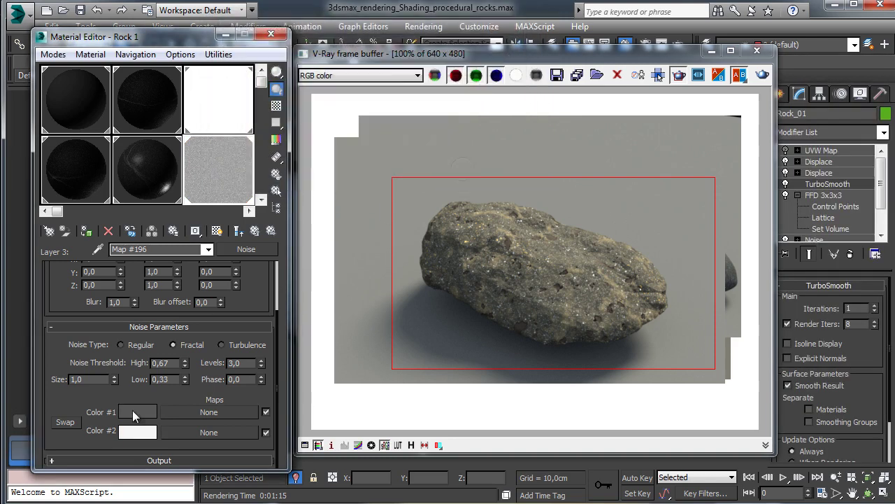
{"action": "left_click", "coordinate": [239, 231]}
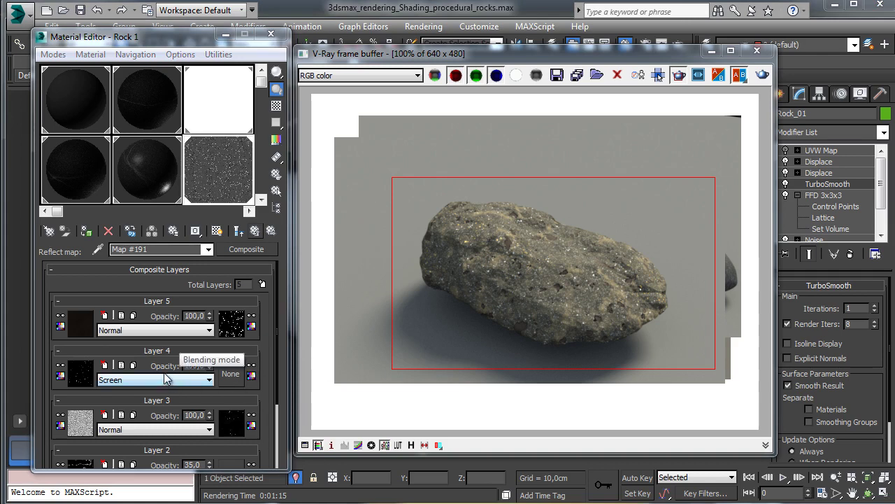
{"action": "left_click", "coordinate": [82, 373]}
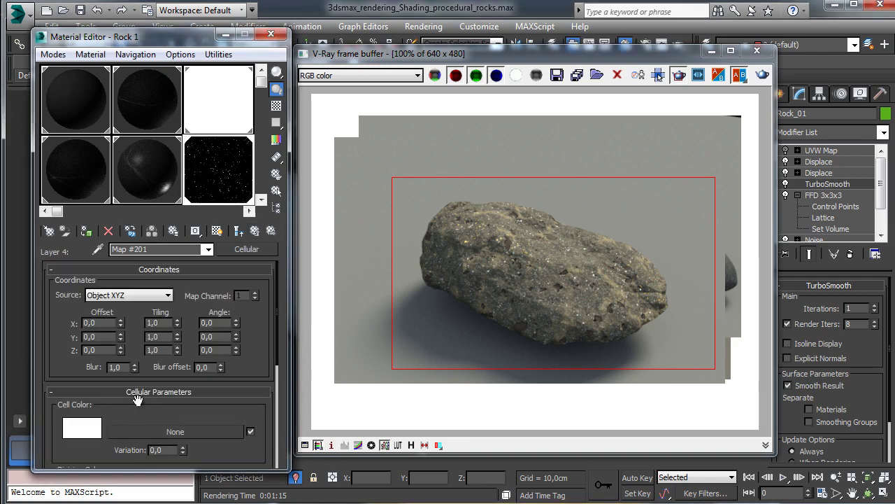
{"action": "scroll", "coordinate": [273, 275], "scroll_direction": "down", "scroll_amount": 3}
{"action": "scroll", "coordinate": [274, 275], "scroll_direction": "up", "scroll_amount": 2}
{"action": "left_click", "coordinate": [238, 231]}
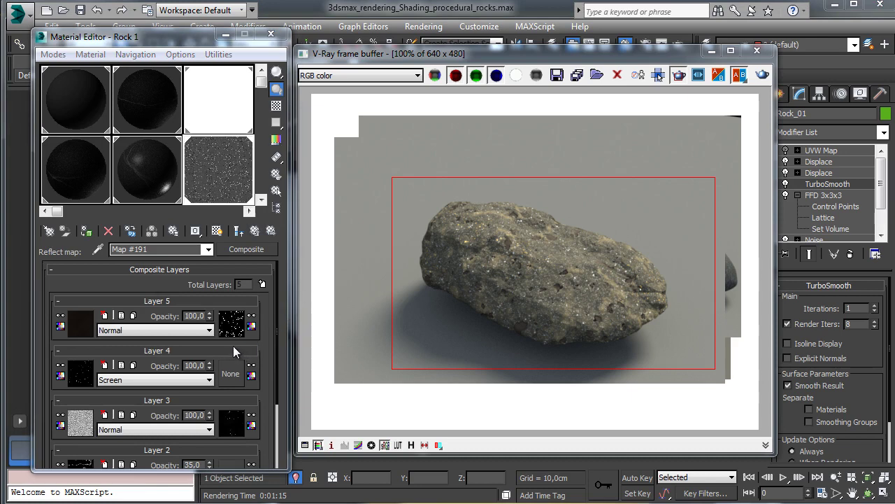
{"action": "left_click", "coordinate": [84, 322]}
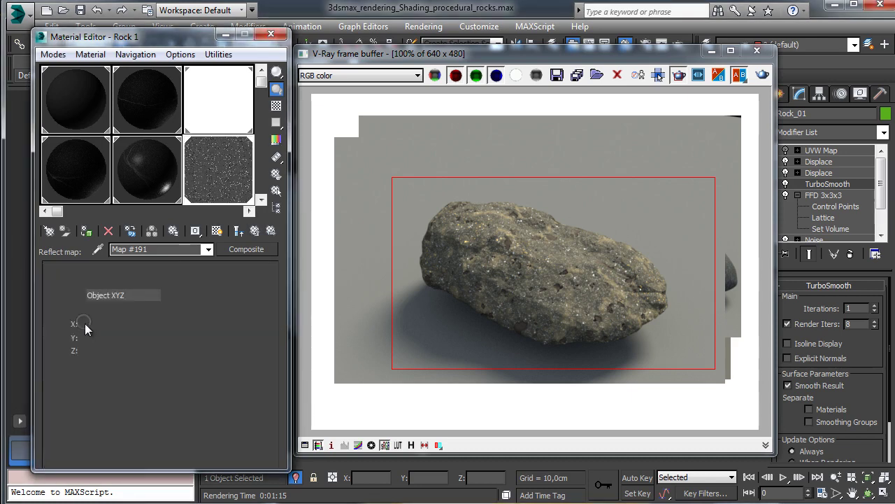
{"action": "left_click", "coordinate": [255, 233]}
- Copy the reflect Composite's Layer 5 mask into that layer's map slot as an independent Noise map and swap the copy's two colors
{"action": "left_click_drag", "start_coordinate": [163, 332], "coordinate": [84, 322]}
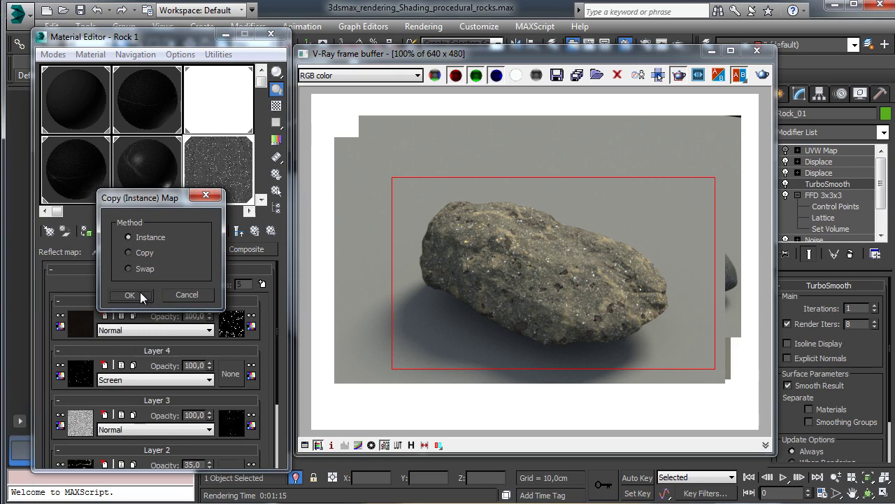
{"action": "left_click", "coordinate": [141, 253]}
{"action": "left_click", "coordinate": [144, 296]}
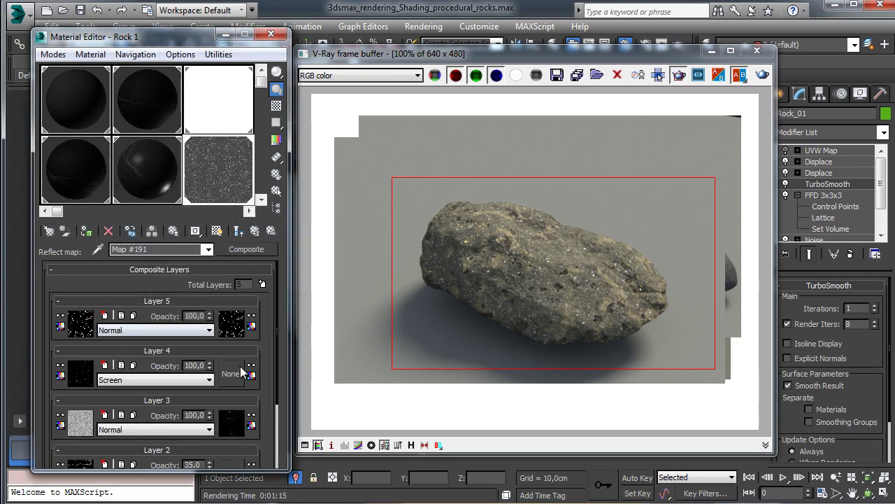
{"action": "left_click", "coordinate": [79, 324]}
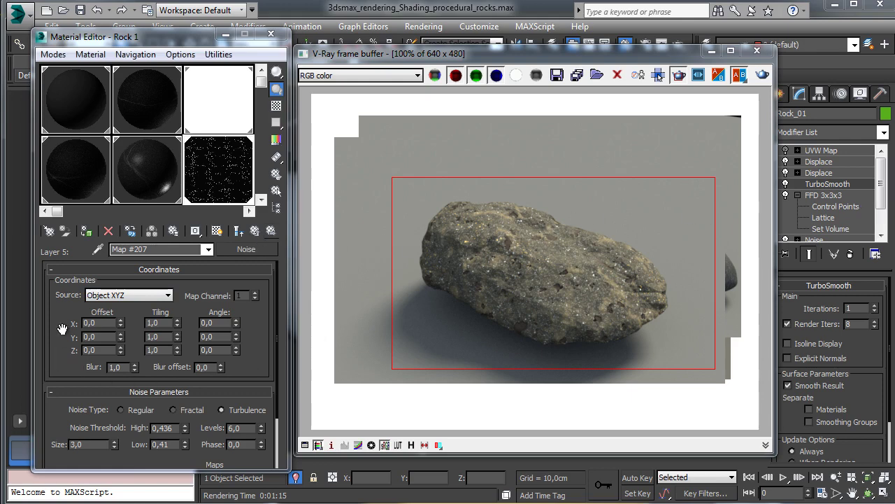
{"action": "scroll", "coordinate": [59, 339], "scroll_direction": "down", "scroll_amount": 3}
{"action": "left_click", "coordinate": [65, 422]}
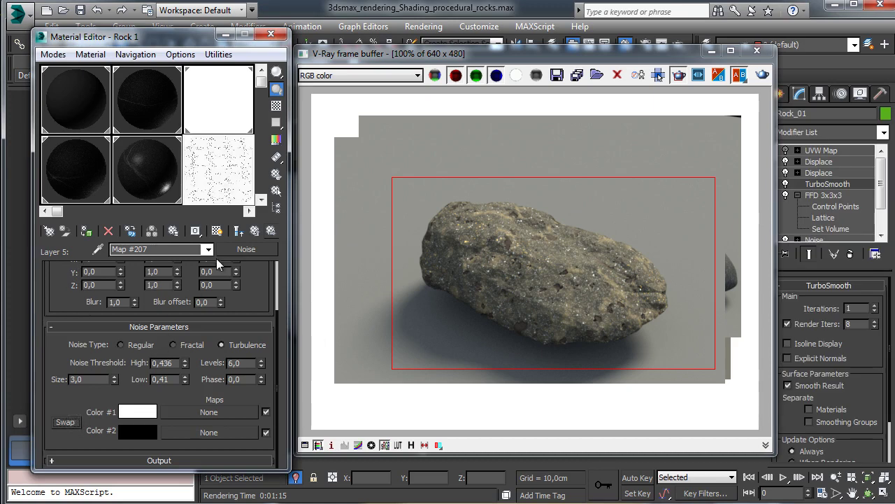
- Set the blending mode of Layer 5 in the reflect Composite to Multiply and return to the Rock 1 material
{"action": "left_click", "coordinate": [259, 231]}
{"action": "left_click", "coordinate": [154, 329]}
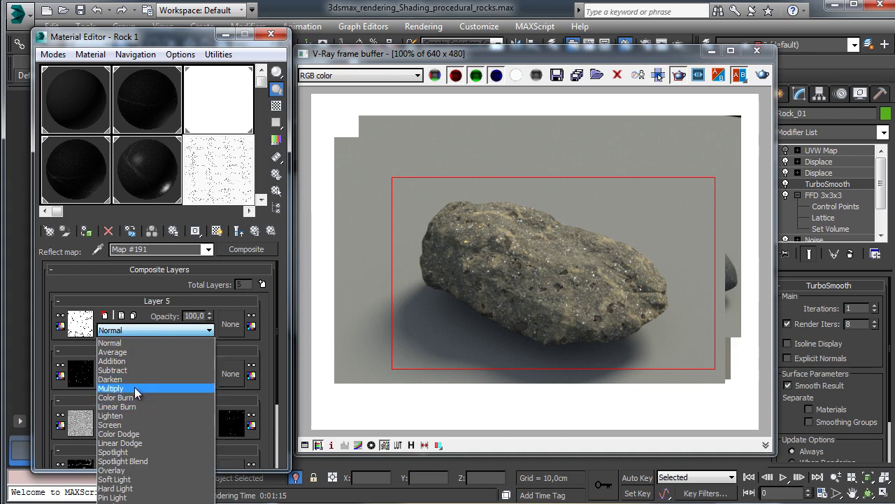
{"action": "left_click", "coordinate": [135, 387]}
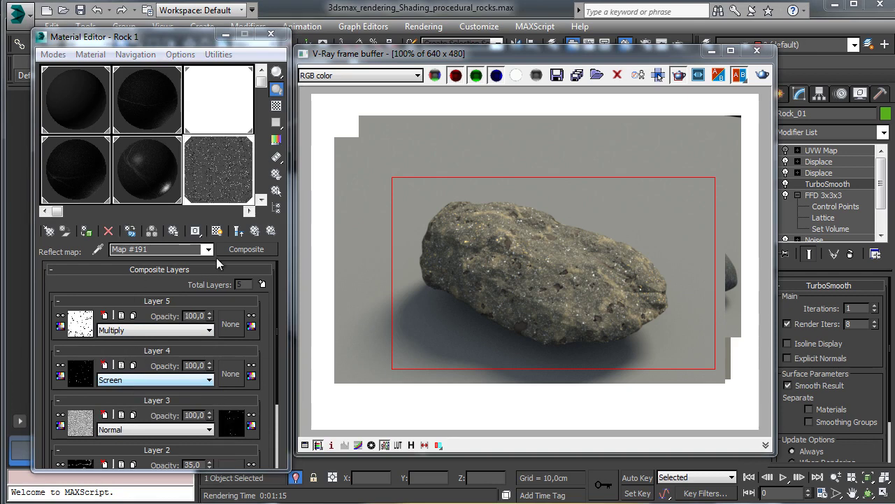
{"action": "left_click", "coordinate": [244, 249]}
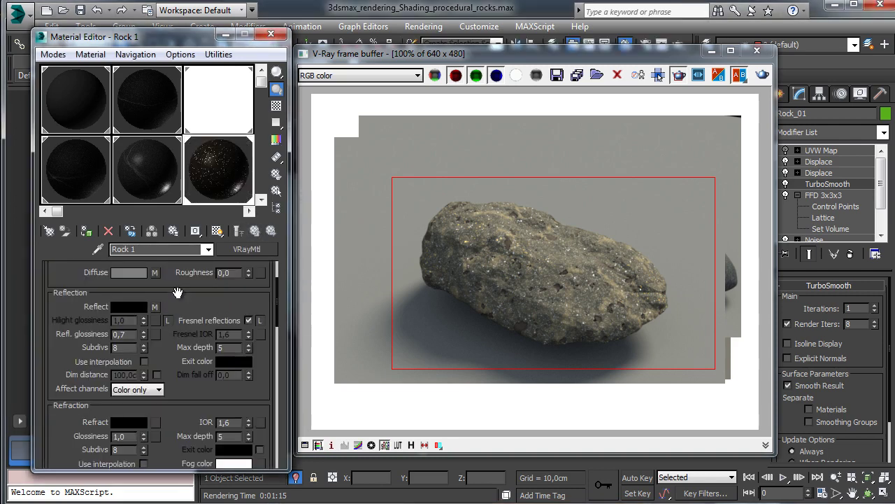
- Set the noise size to 2 in the diffuse Composite's Layer 5 Noise map and return to the Rock 1 material
{"action": "left_click", "coordinate": [156, 303]}
{"action": "left_click", "coordinate": [80, 326]}
{"action": "double_click", "coordinate": [93, 448]}
{"action": "type", "text": "53,5"}
{"action": "key", "text": "Return"}
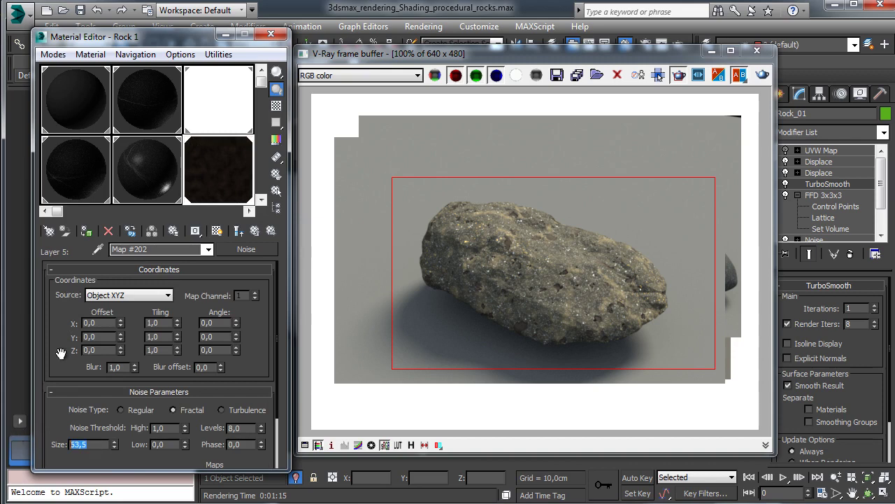
{"action": "type", "text": "2"}
{"action": "key", "text": "Return"}
{"action": "left_click", "coordinate": [239, 231]}
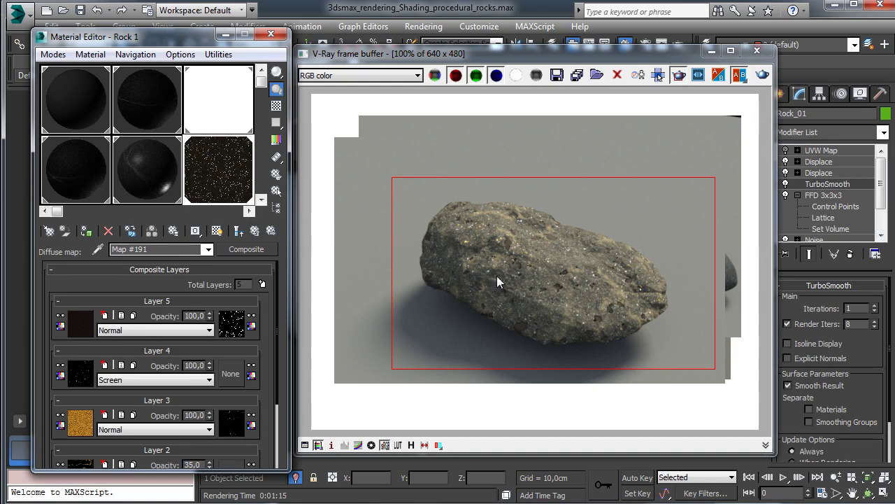
{"action": "left_click", "coordinate": [256, 233]}
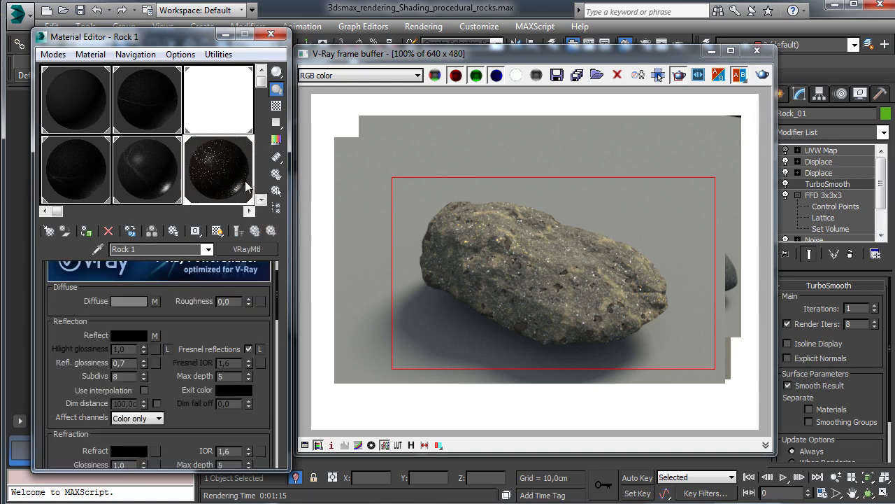
- Save the scene and render the rock region again with the updated Rock 1 material
{"action": "left_click", "coordinate": [80, 10]}
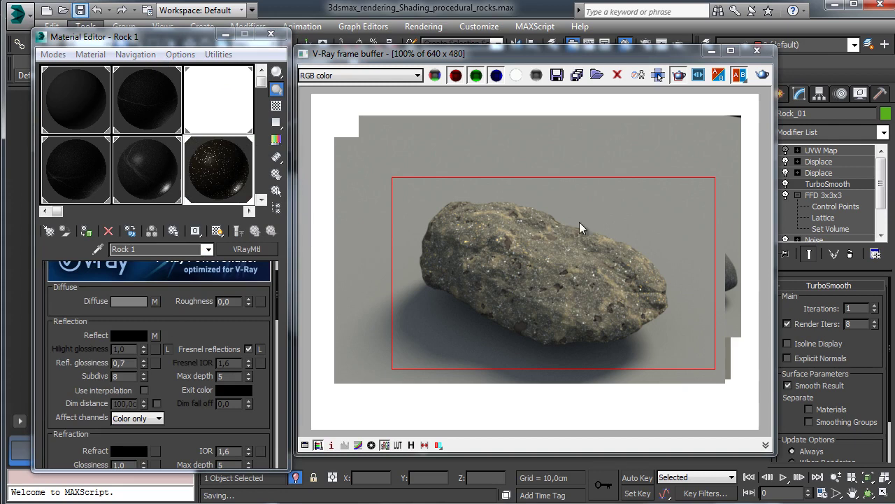
{"action": "left_click", "coordinate": [763, 74]}
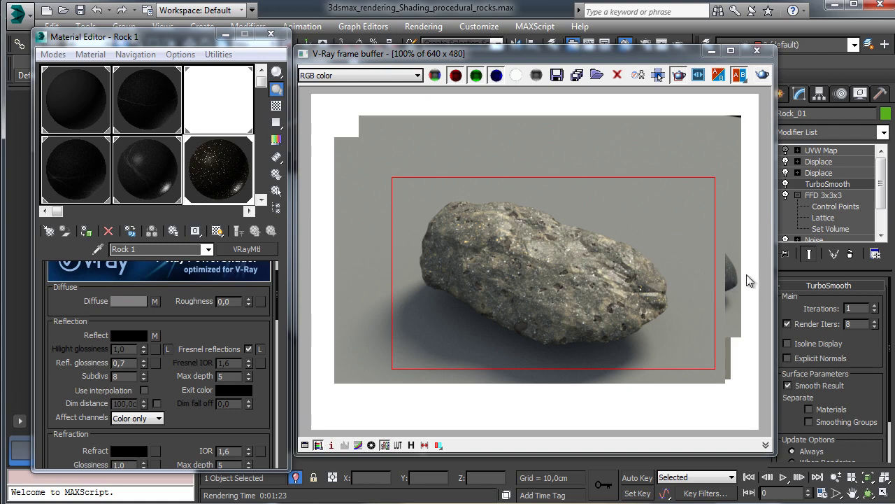
{"action": "left_click", "coordinate": [711, 53]}
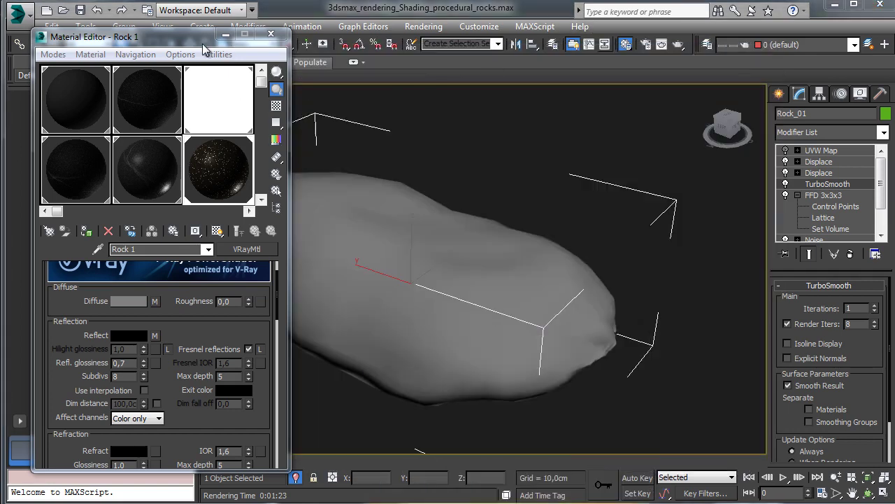
- Isolate Rock_Mineral and the ground plane in place of Rock_01, with only Rock_Mineral left selected
{"action": "left_click", "coordinate": [226, 33]}
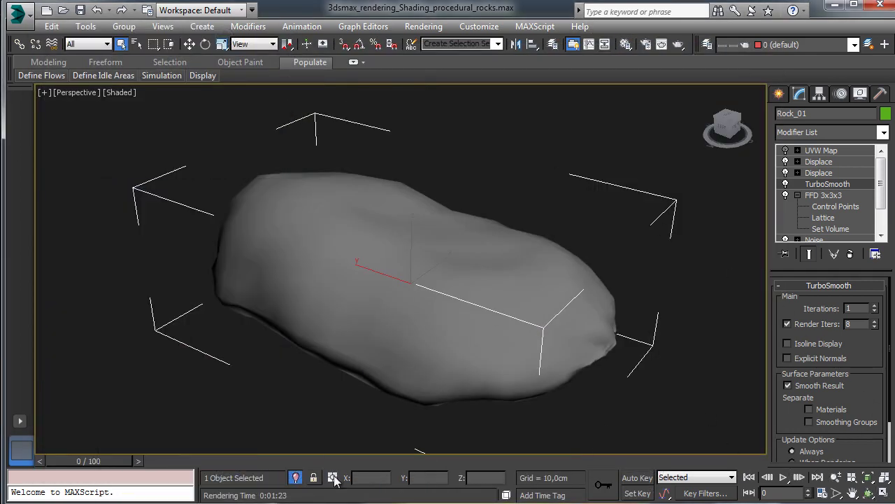
{"action": "left_click", "coordinate": [296, 478]}
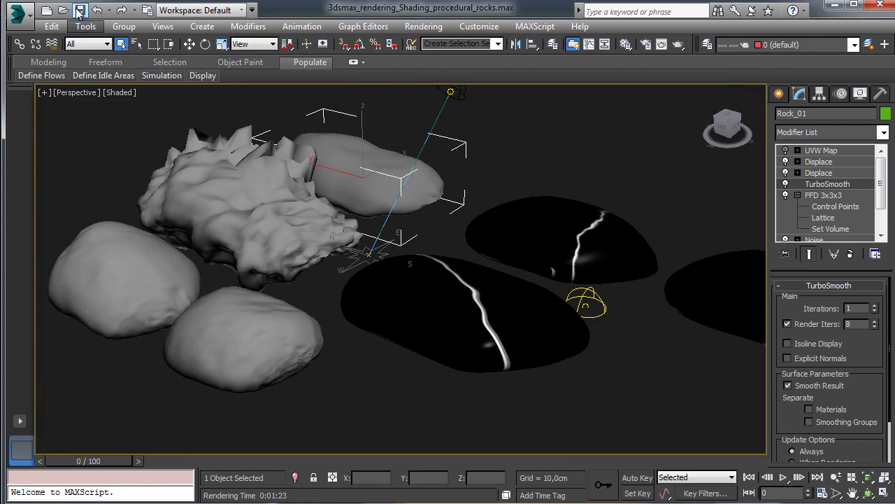
{"action": "left_click", "coordinate": [222, 209]}
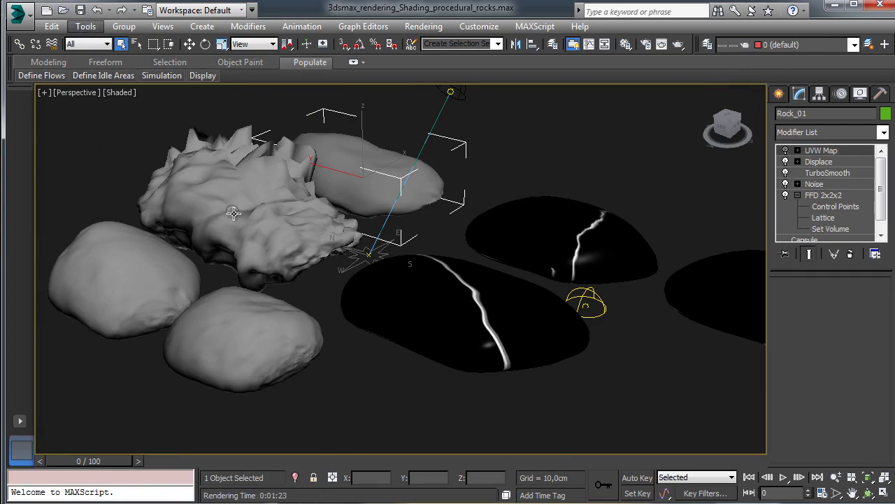
{"action": "left_click", "coordinate": [689, 263], "text": "ctrl"}
{"action": "left_click", "coordinate": [294, 477]}
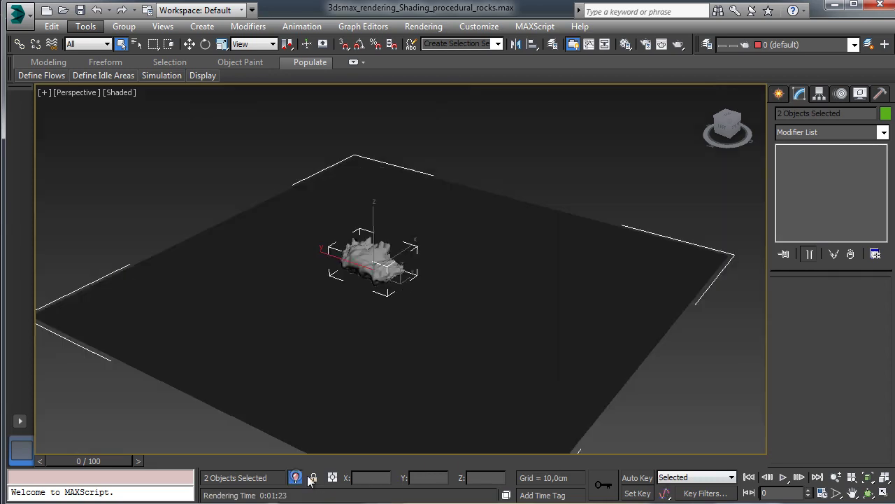
{"action": "left_click", "coordinate": [376, 262]}
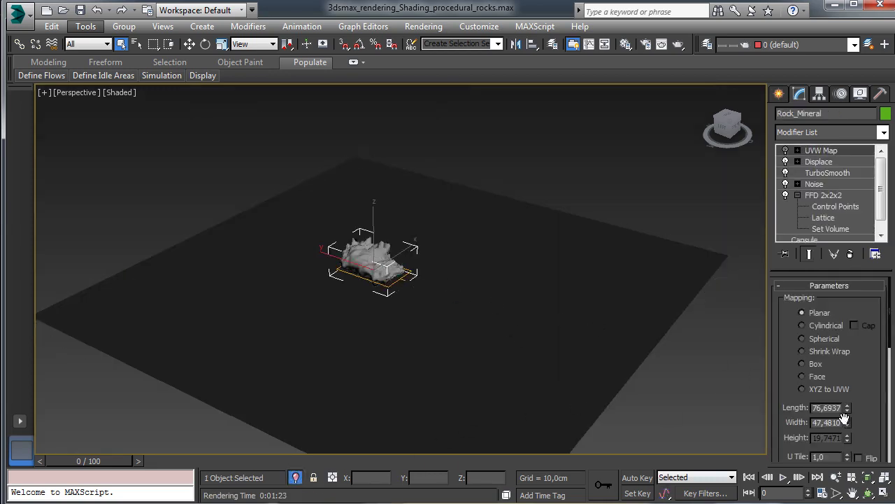
{"action": "left_click", "coordinate": [867, 477]}
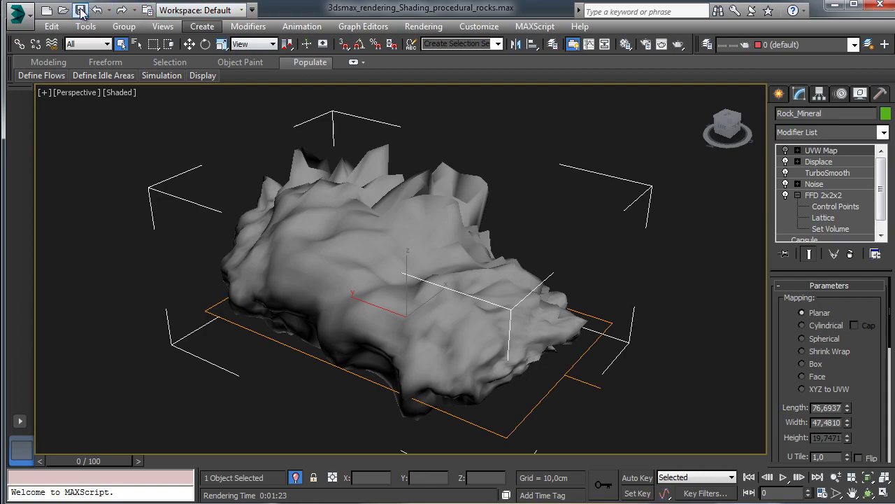